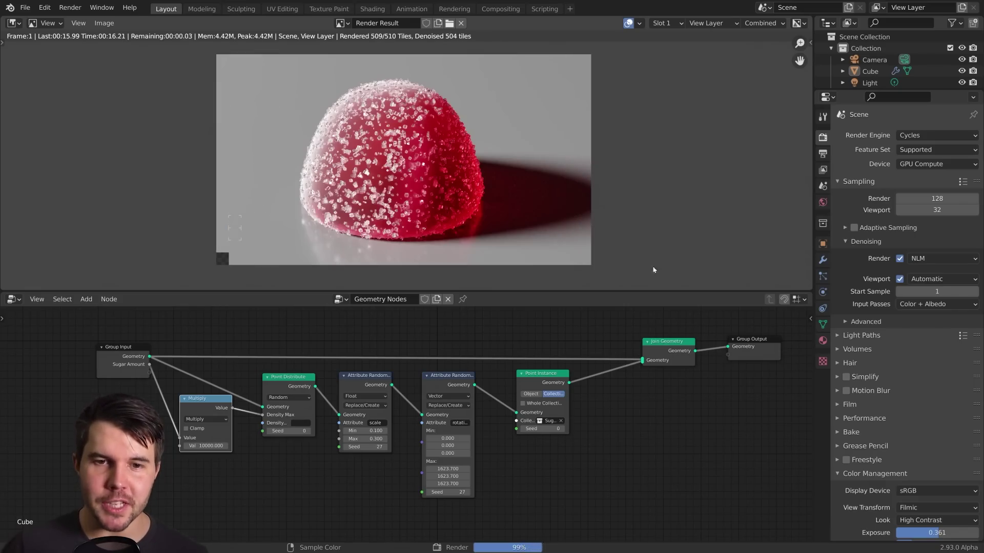
Reposition the Group Input and Multiply nodes to leave more room at the start of the gumdrop's geometry node tree
scroll(441, 193, up, 2)
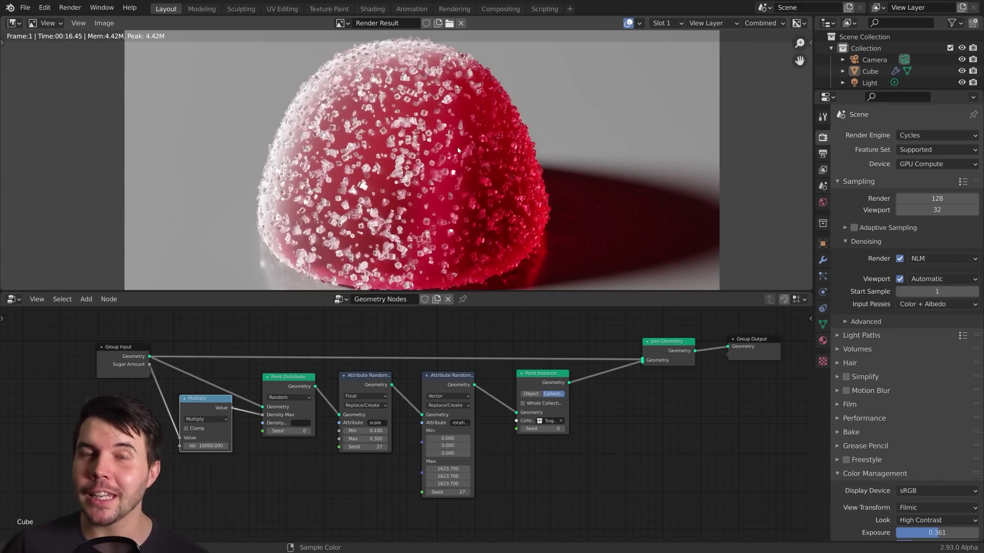
scroll(440, 151, down, 1)
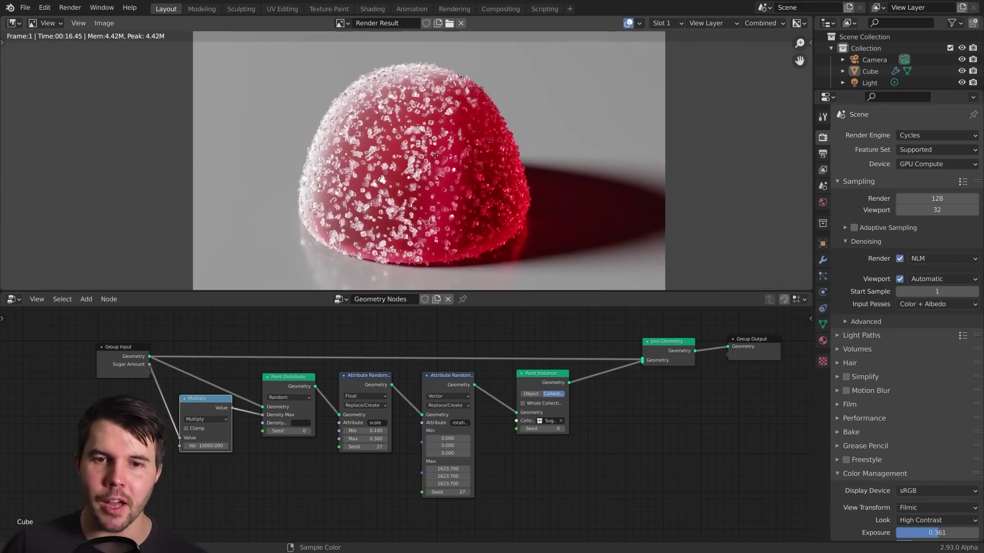
middle_drag(254, 336, 320, 319)
scroll(305, 342, up, 2)
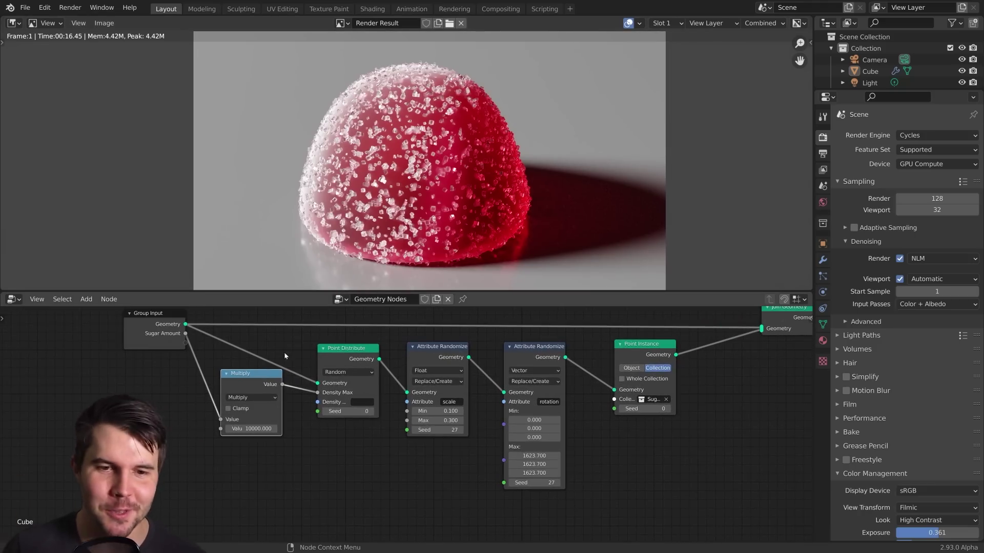
middle_drag(180, 349, 176, 373)
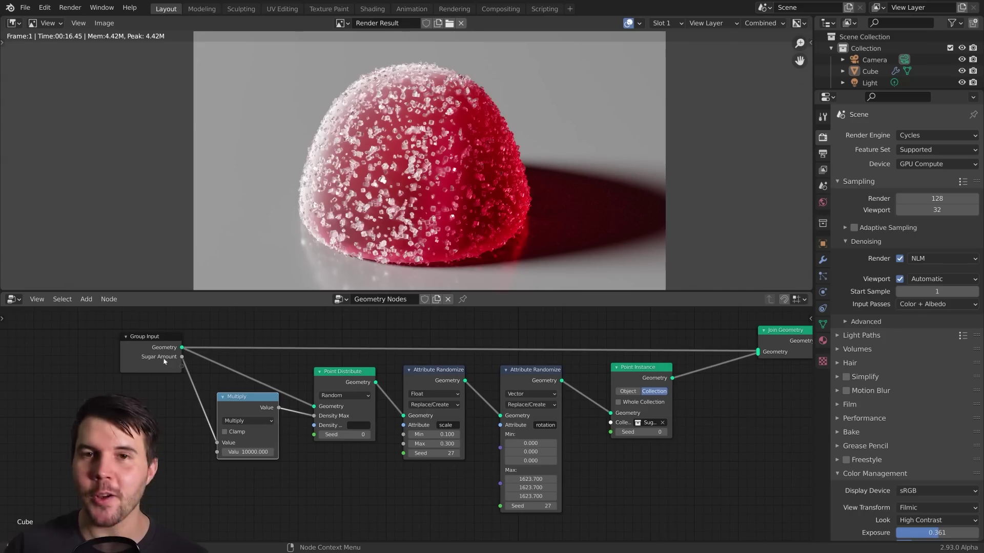
drag(164, 362, 134, 361)
drag(259, 406, 253, 416)
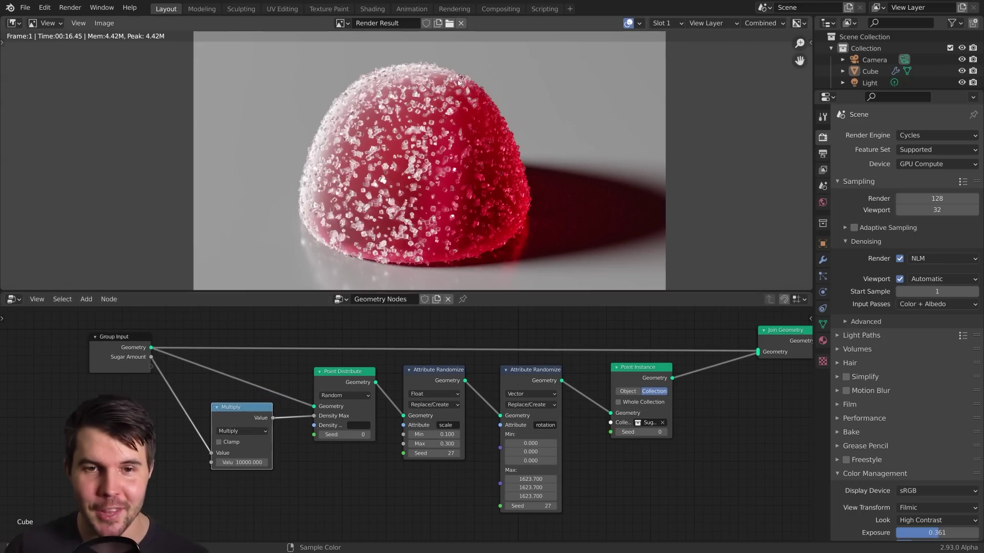
Close the render result and raise the Sugar Amount in the gumdrop's Geometry Nodes modifier to about 404
key(Escape)
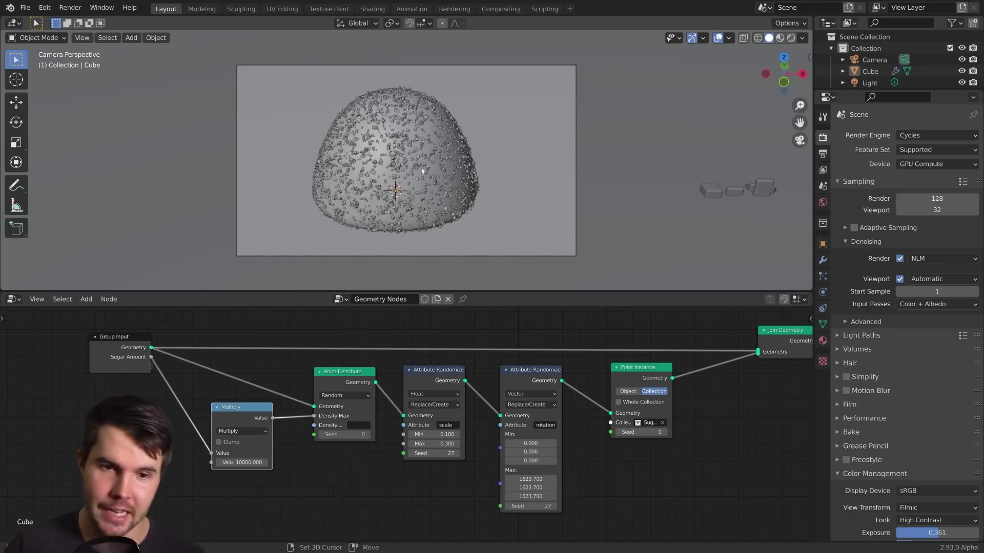
shift+middle_drag(422, 171, 494, 149)
scroll(449, 162, up, 1)
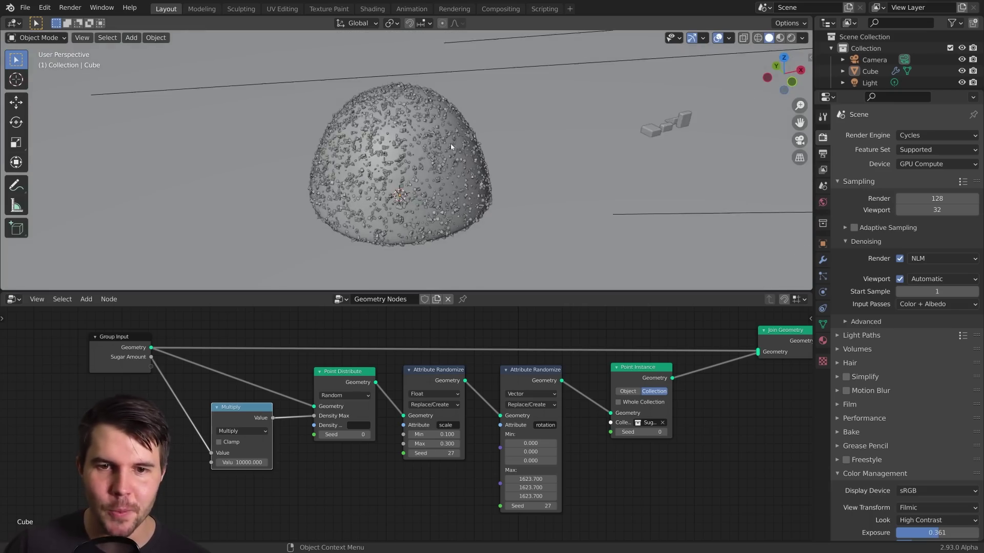
scroll(418, 148, up, 2)
click(456, 160)
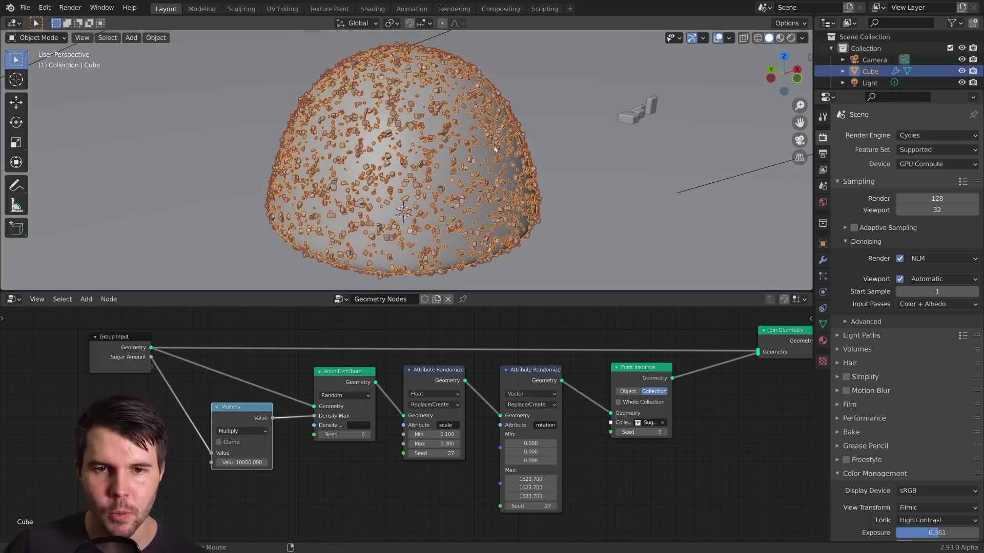
key(alt+a)
click(823, 259)
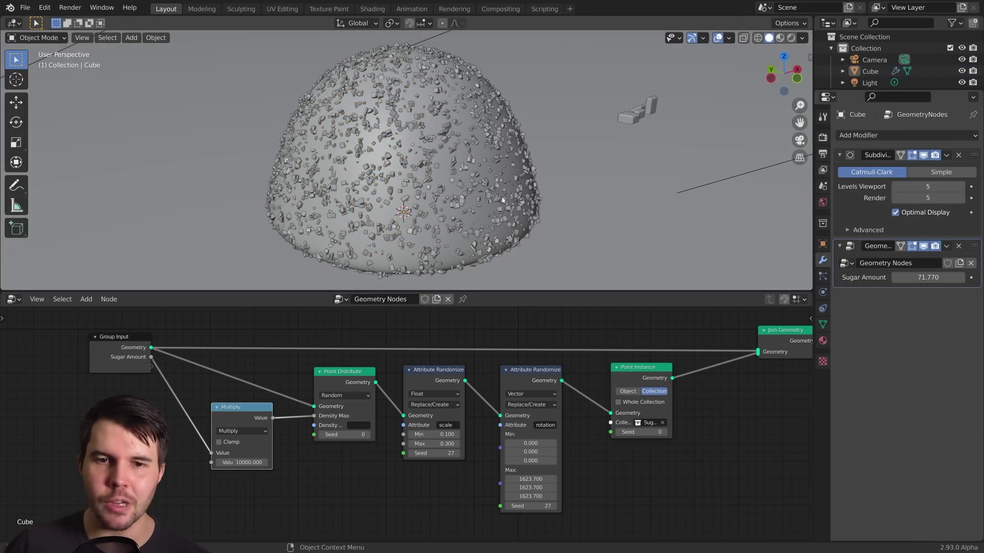
middle_drag(502, 199, 377, 178)
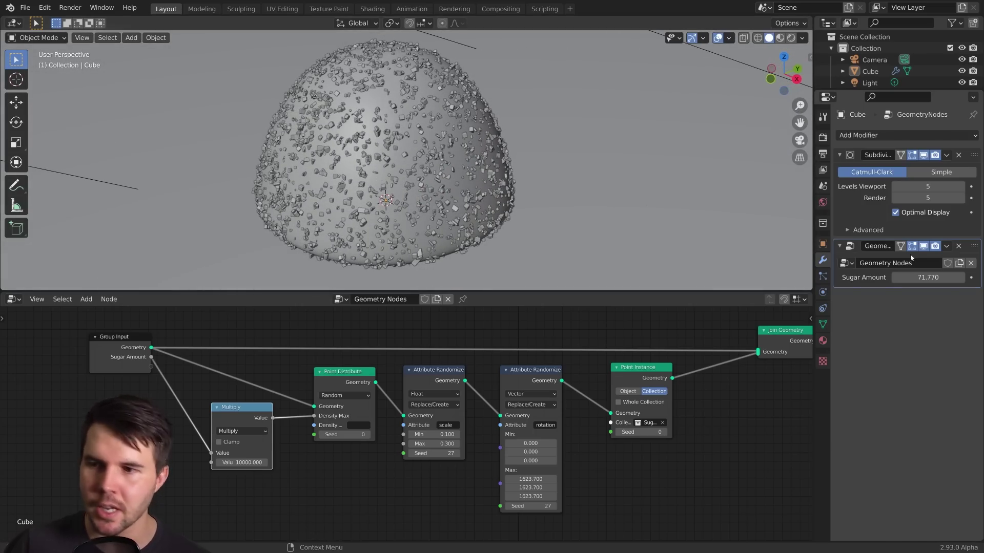
middle_drag(392, 172, 432, 180)
drag(928, 277, 976, 277)
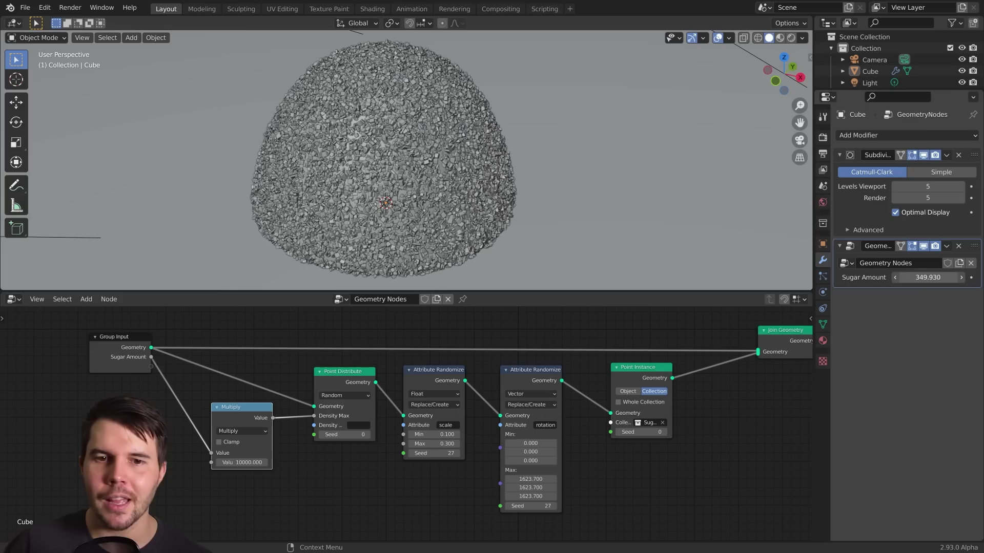
middle_drag(401, 183, 429, 167)
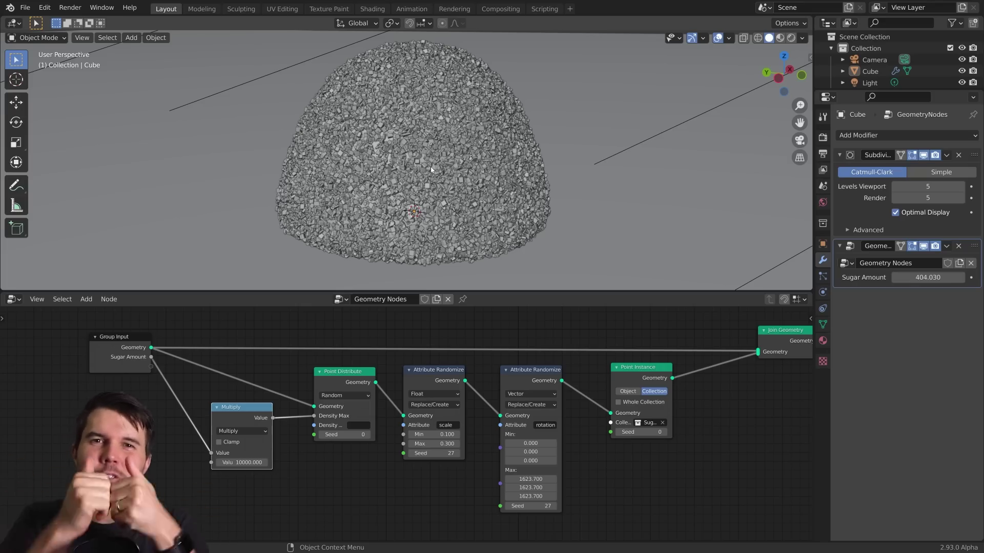
middle_drag(430, 167, 459, 135)
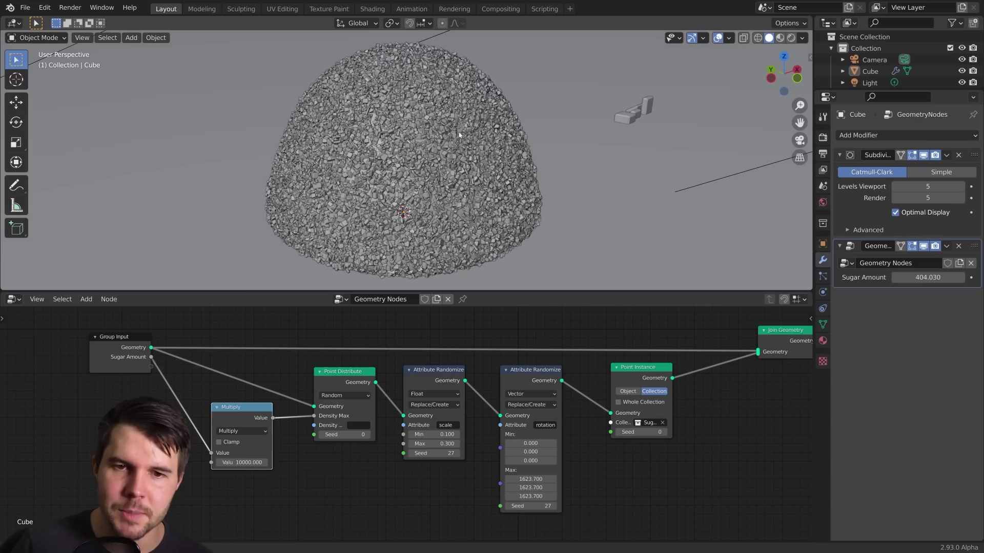
scroll(469, 128, up, 2)
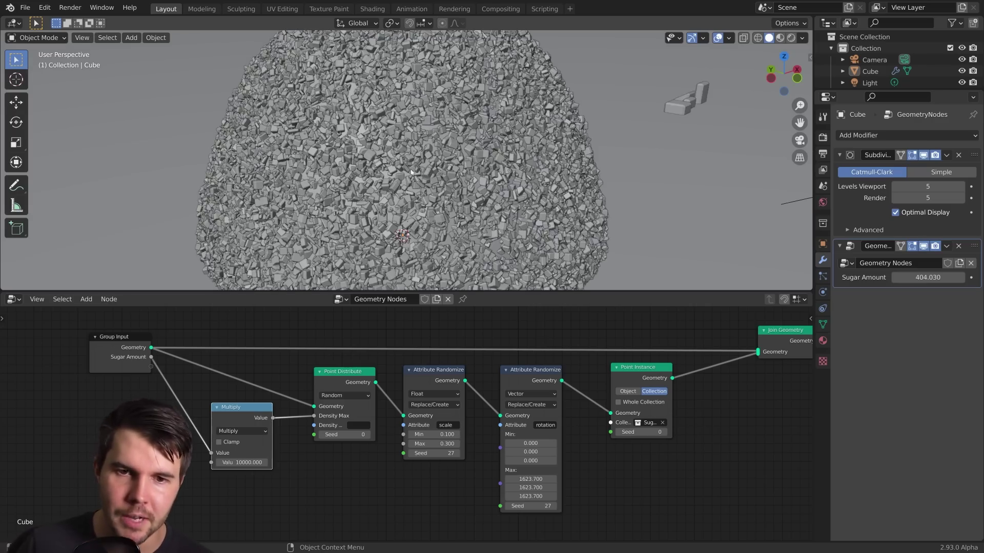
mouse_move(408, 168)
middle_down()
mouse_move(397, 169)
mouse_move(422, 169)
middle_up()
scroll(423, 169, down, 1)
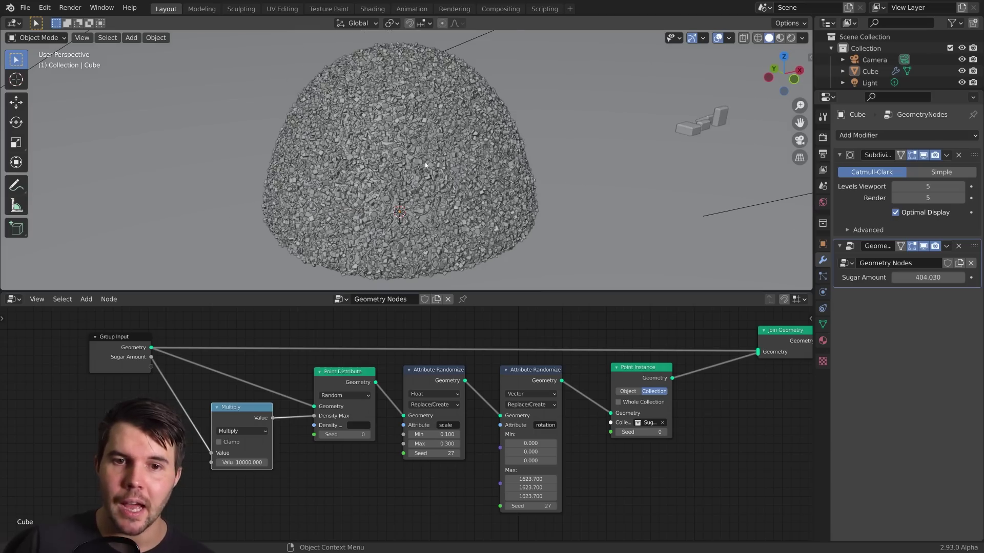
Switch the gumdrop to Weight Paint mode and return it to Object Mode
click(427, 162)
key(alt+a)
key(ctrl+Tab)
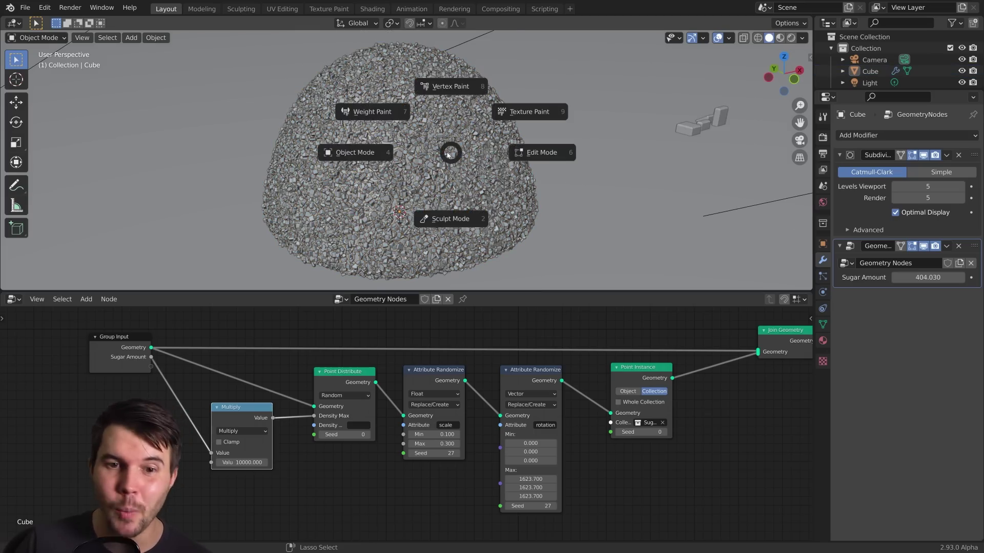
click(367, 113)
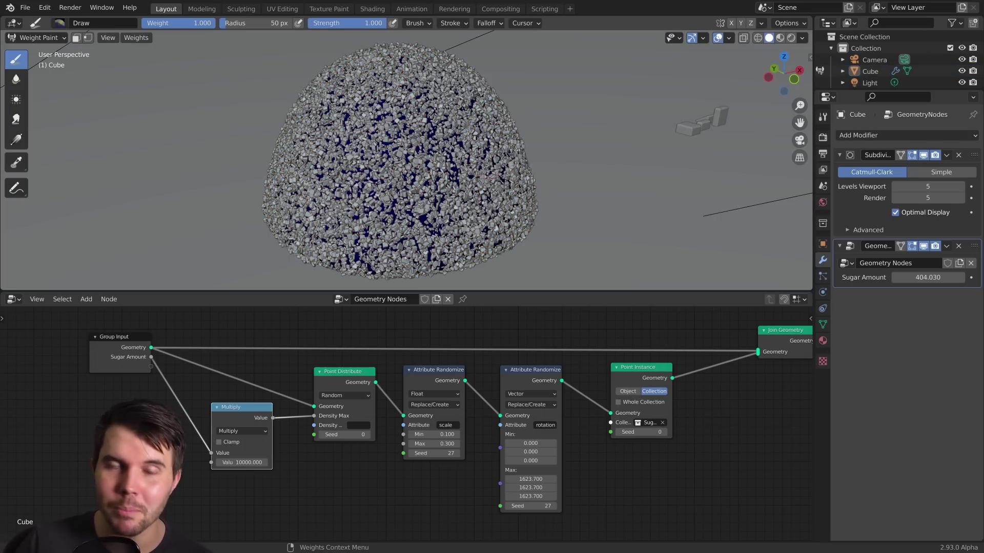
key(ctrl+Tab)
click(354, 197)
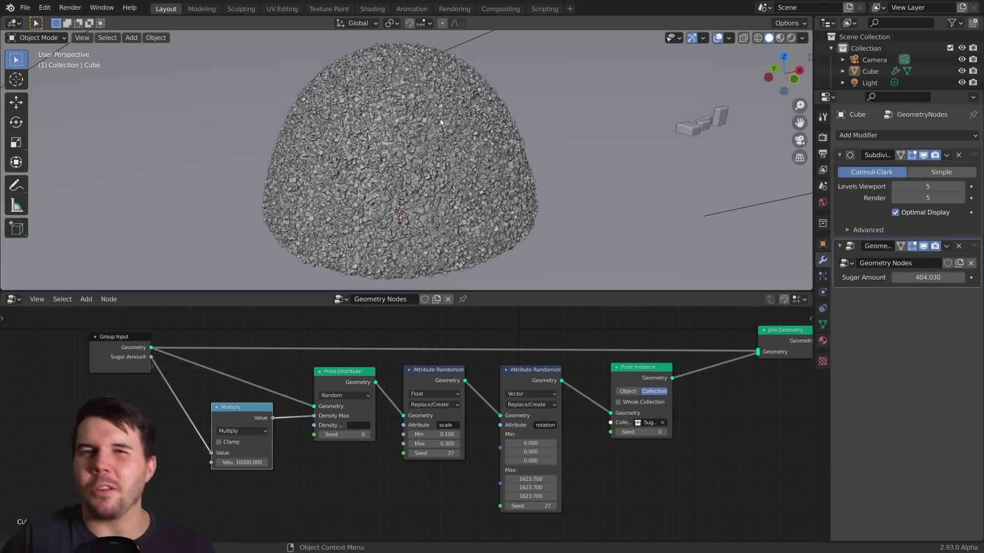
scroll(419, 142, up, 3)
scroll(419, 160, down, 4)
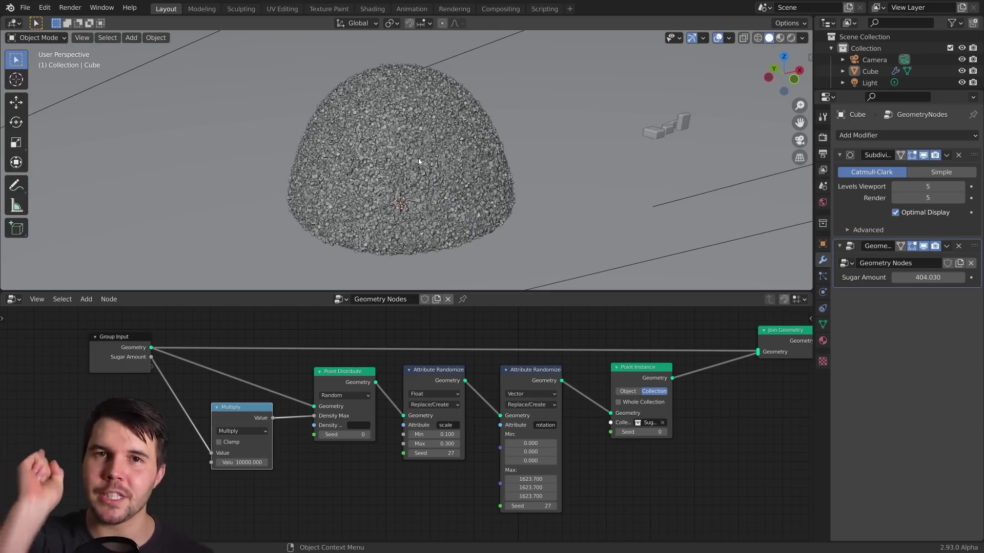
scroll(418, 159, down, 2)
middle_drag(416, 162, 388, 166)
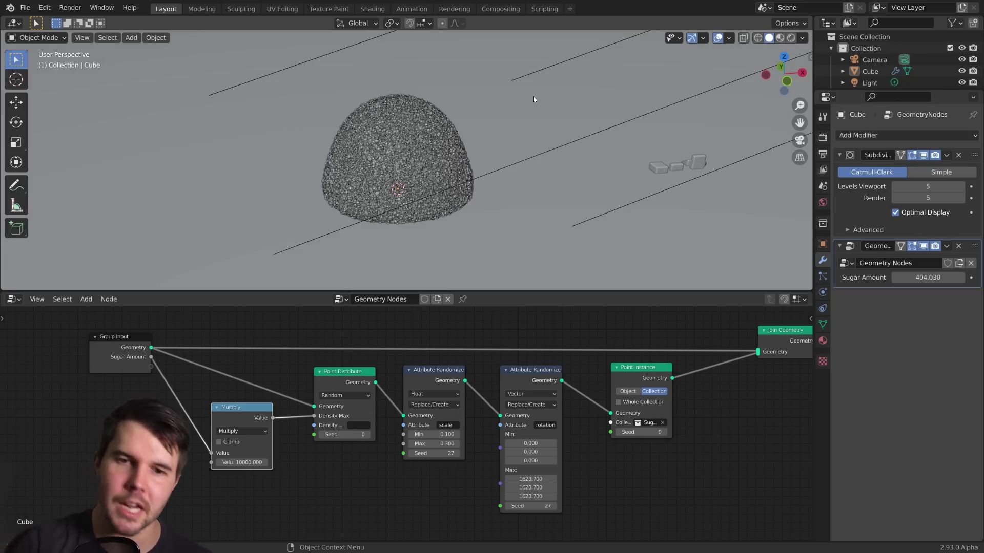
Add an Attribute Sample Texture node beside the Multiply node, below the Group Input
scroll(308, 360, up, 2)
middle_drag(245, 368, 422, 375)
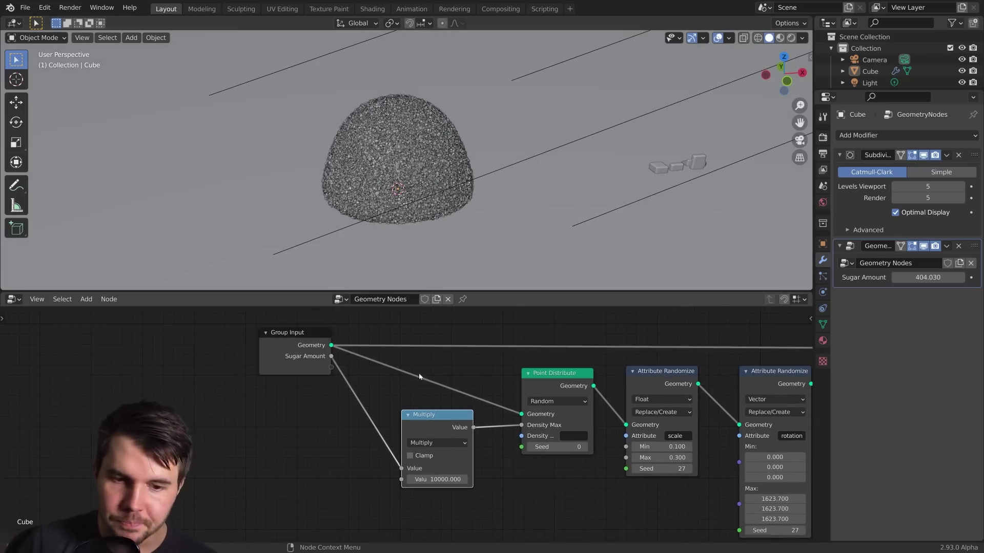
middle_drag(407, 123, 426, 141)
scroll(425, 141, up, 2)
middle_drag(289, 376, 205, 345)
key(shift+a)
mouse_move(130, 364)
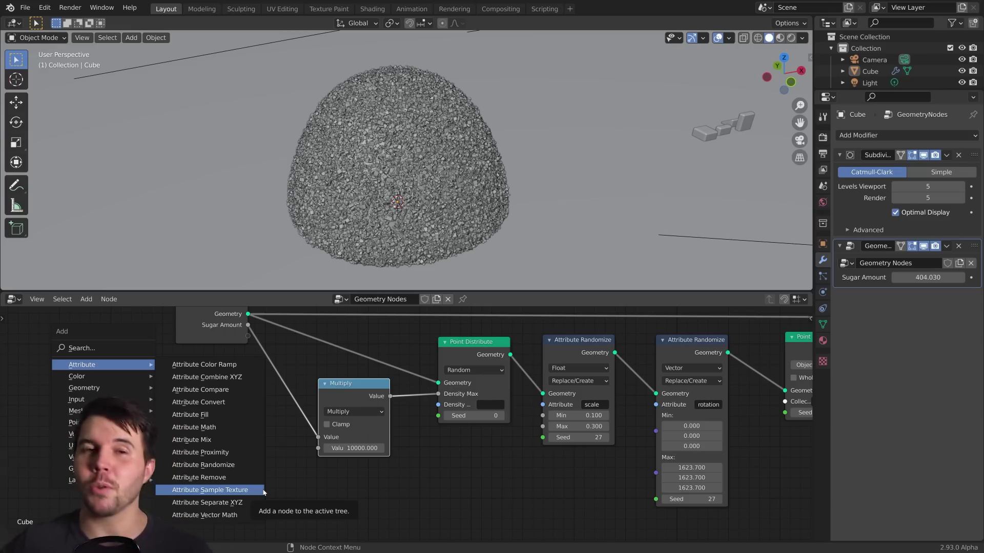
click(234, 494)
click(136, 383)
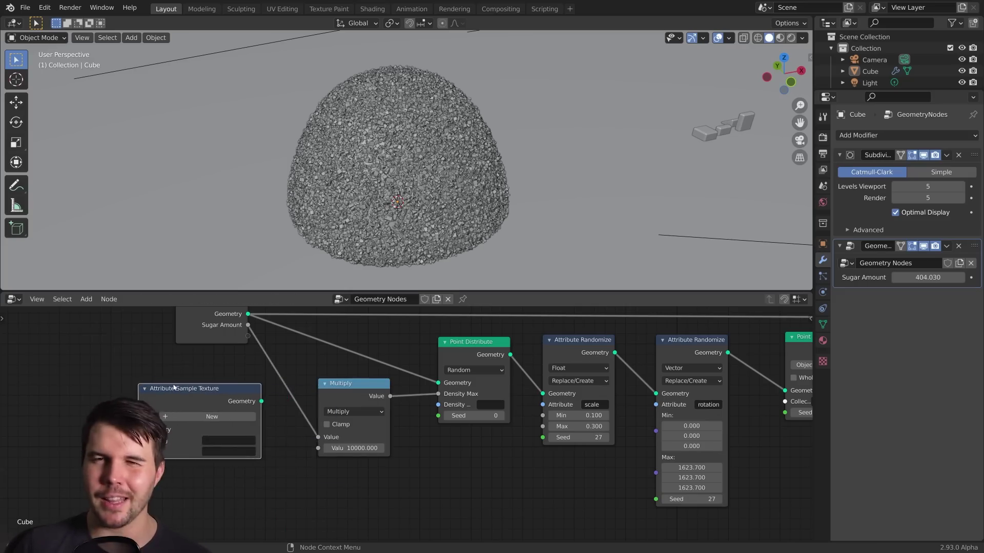
key(shift+a)
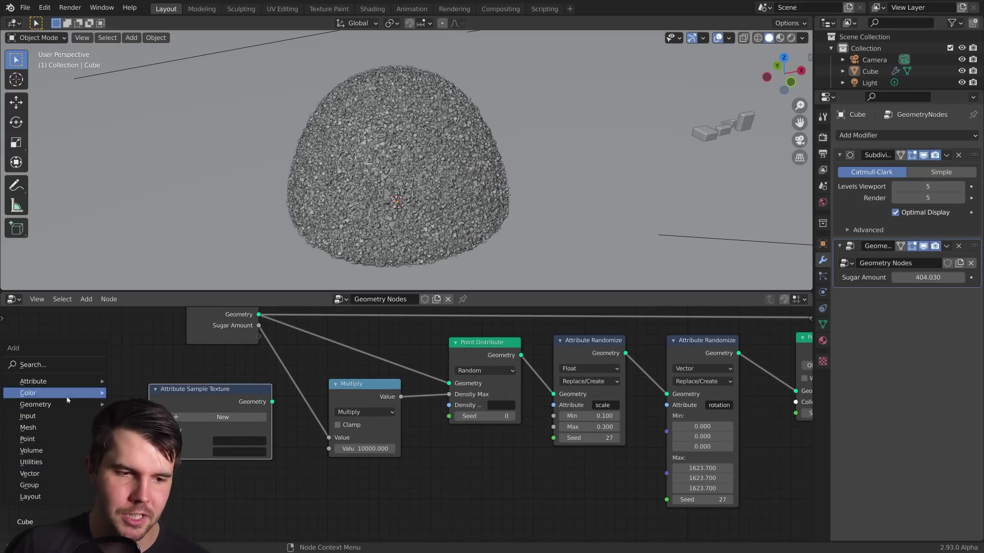
key(Escape)
key(shift+a)
mouse_move(92, 353)
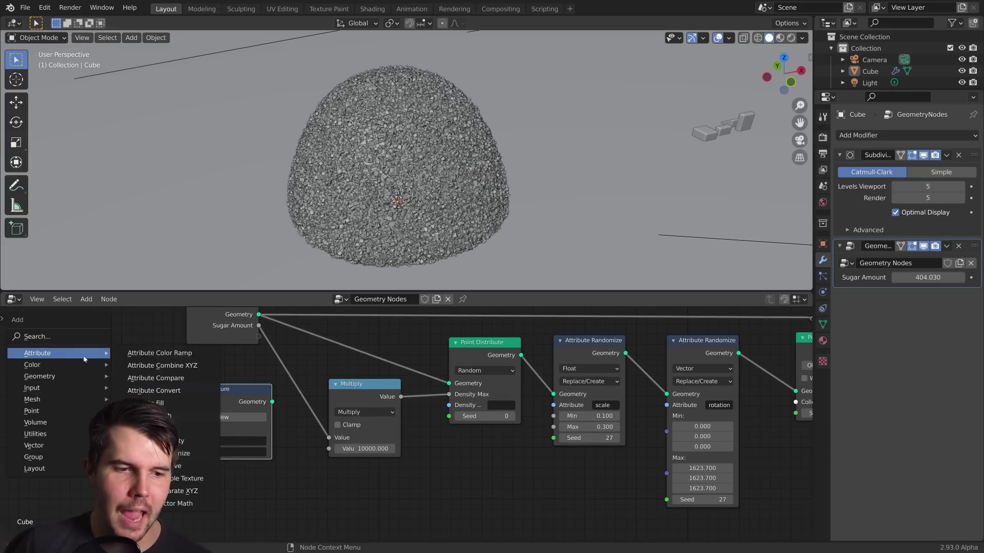
key(Escape)
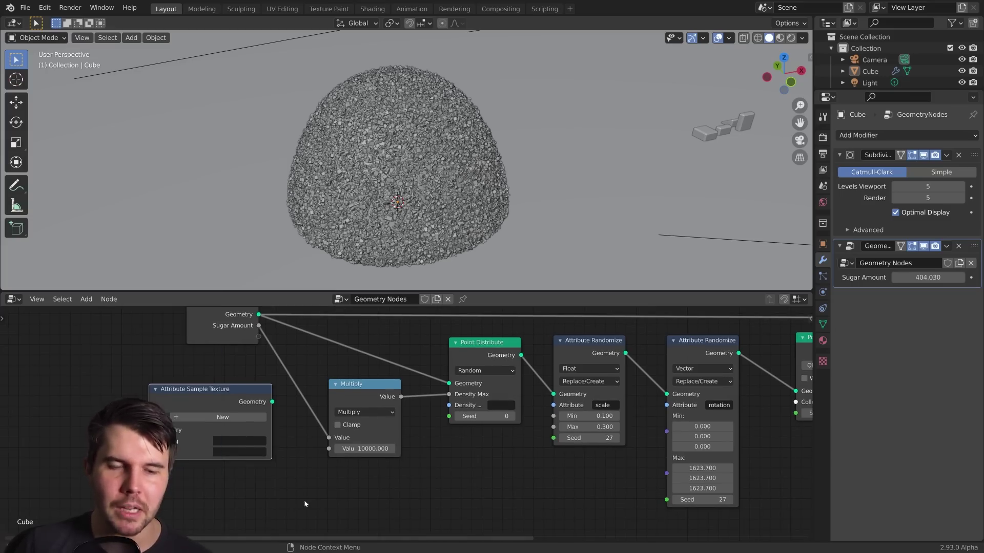
Create a new texture in the Attribute Sample Texture node and show its texture settings in a widened properties editor
mouse_move(303, 499)
middle_down()
mouse_move(272, 506)
mouse_move(304, 499)
middle_up()
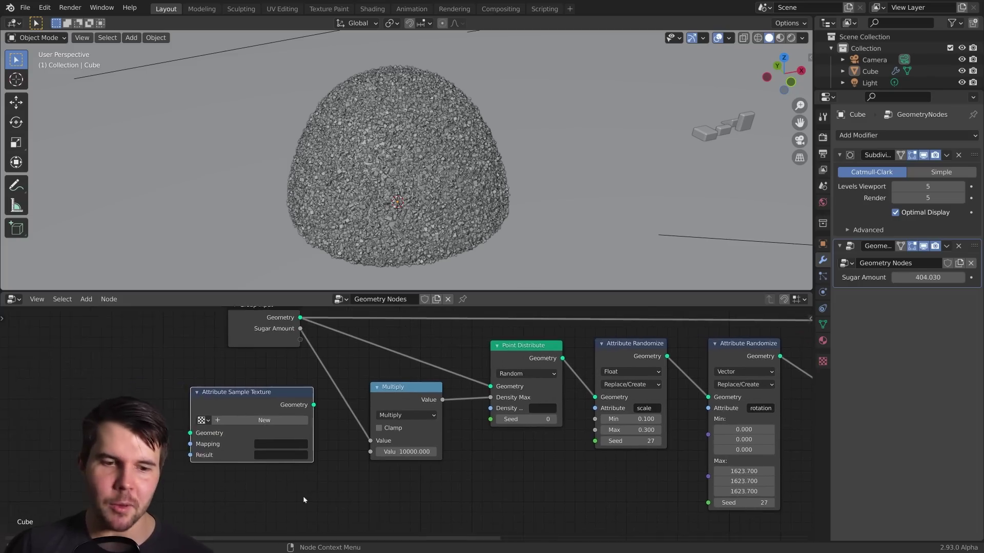
scroll(302, 497, up, 1)
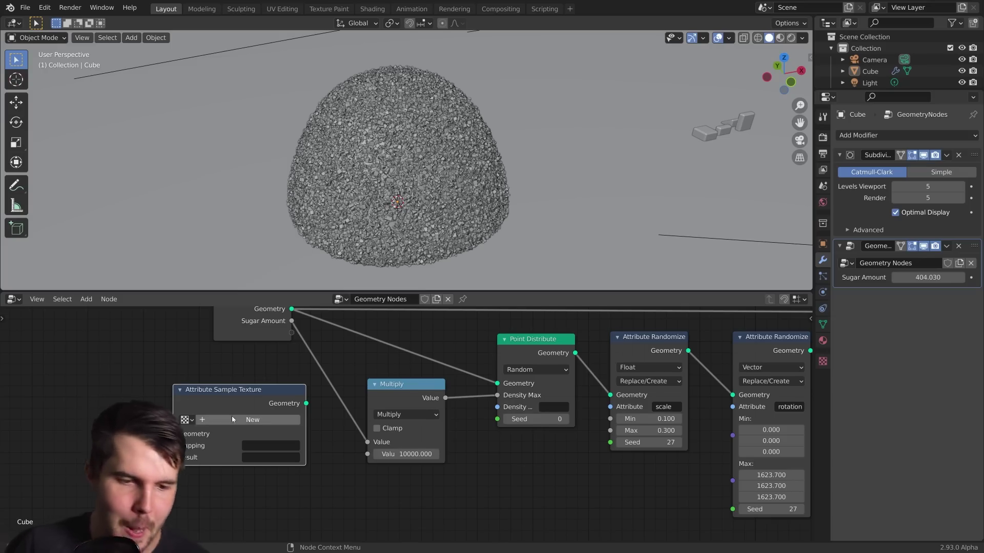
scroll(232, 416, up, 1)
scroll(221, 418, up, 1)
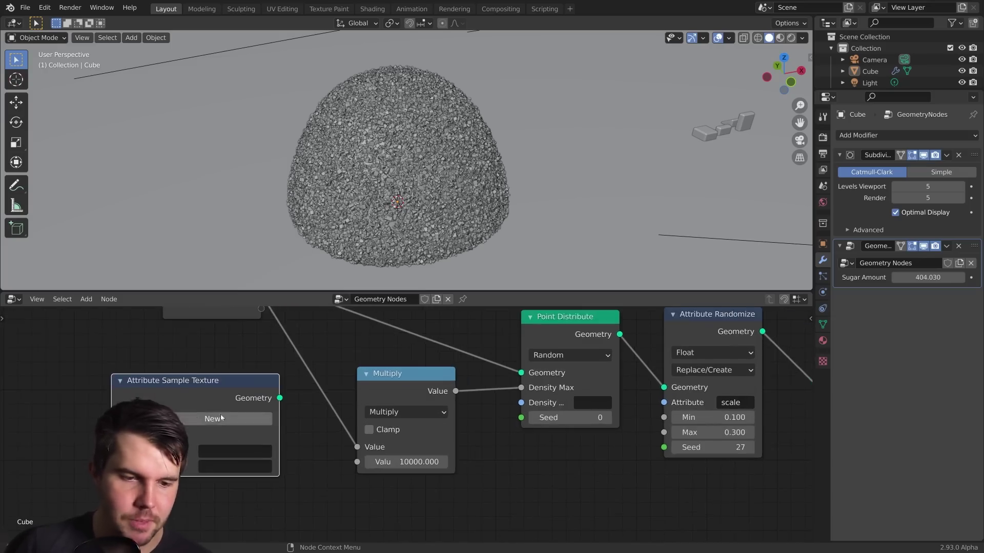
middle_drag(222, 418, 266, 413)
click(266, 413)
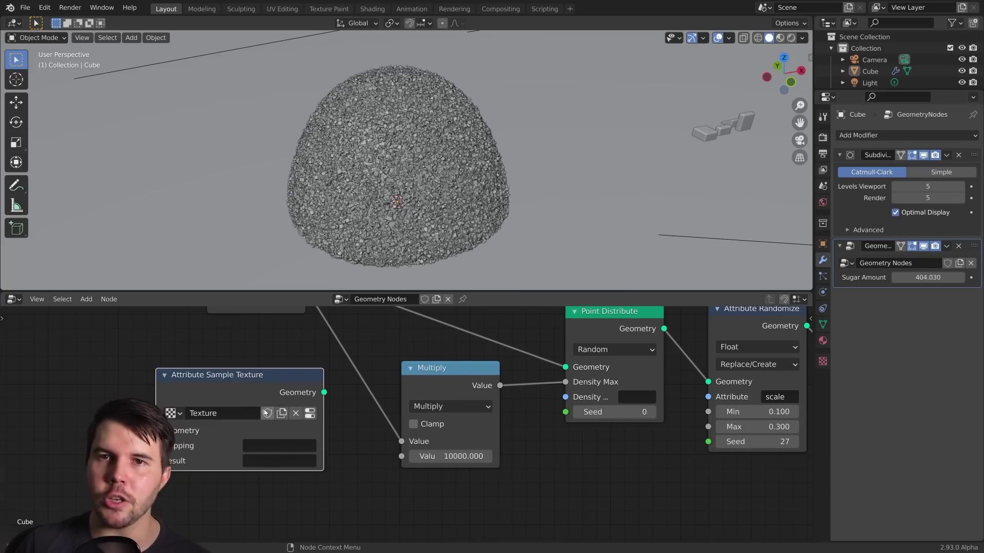
click(823, 361)
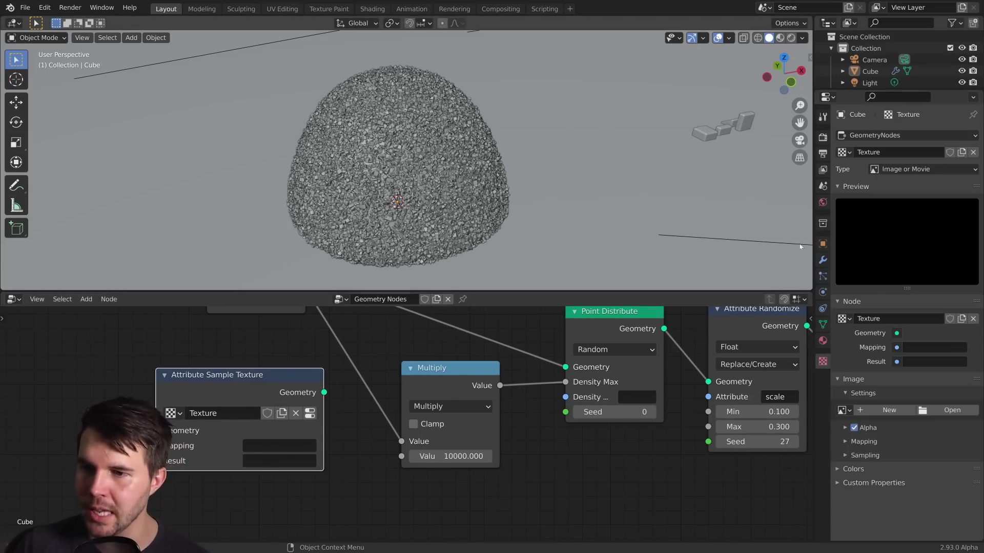
drag(813, 247, 777, 244)
click(840, 135)
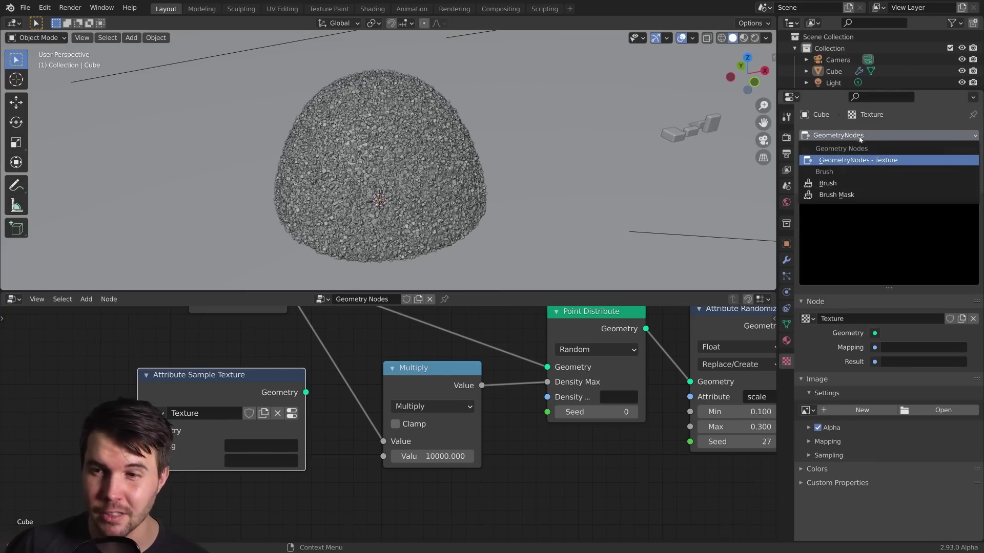
click(859, 139)
click(853, 137)
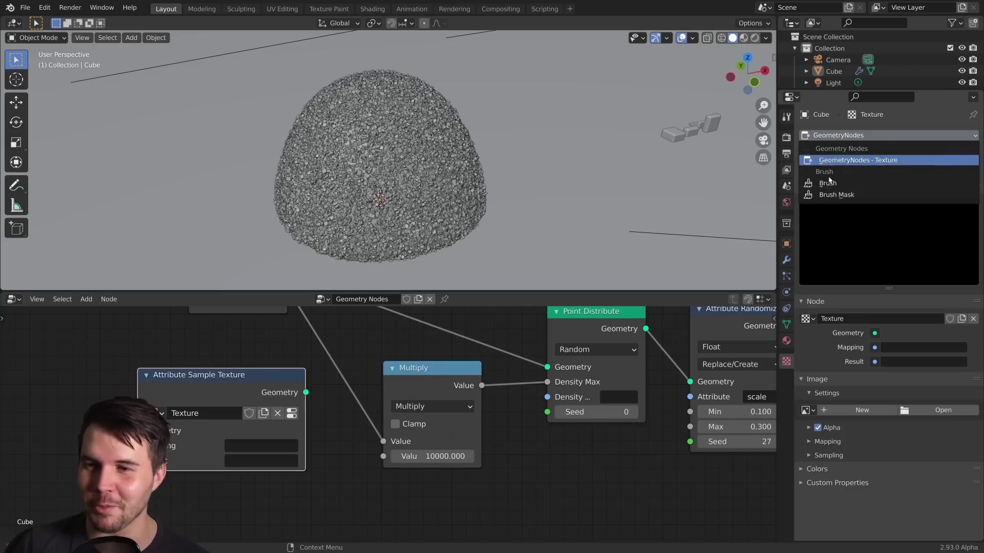
click(854, 136)
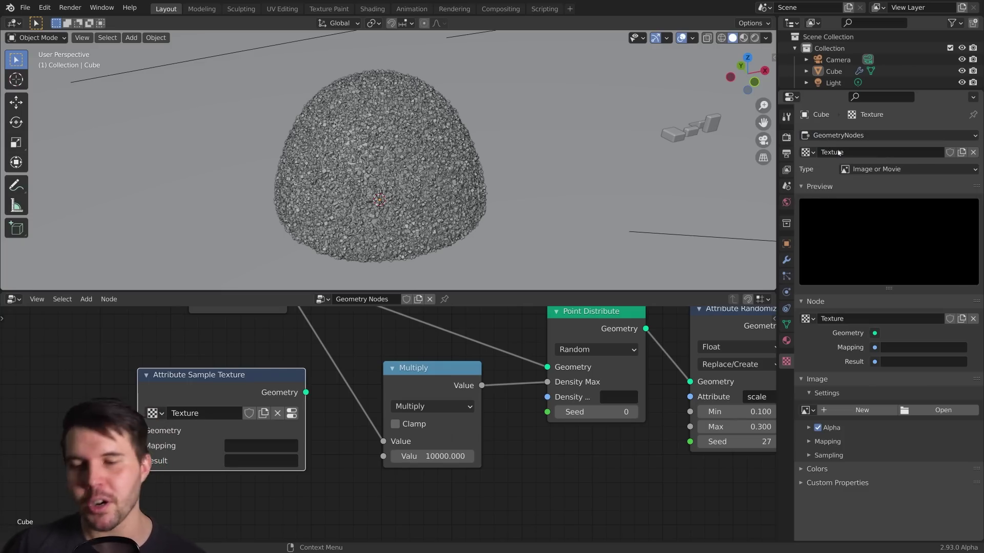
Rename the new texture as Sugar Density and set its type to Clouds
double_click(840, 152)
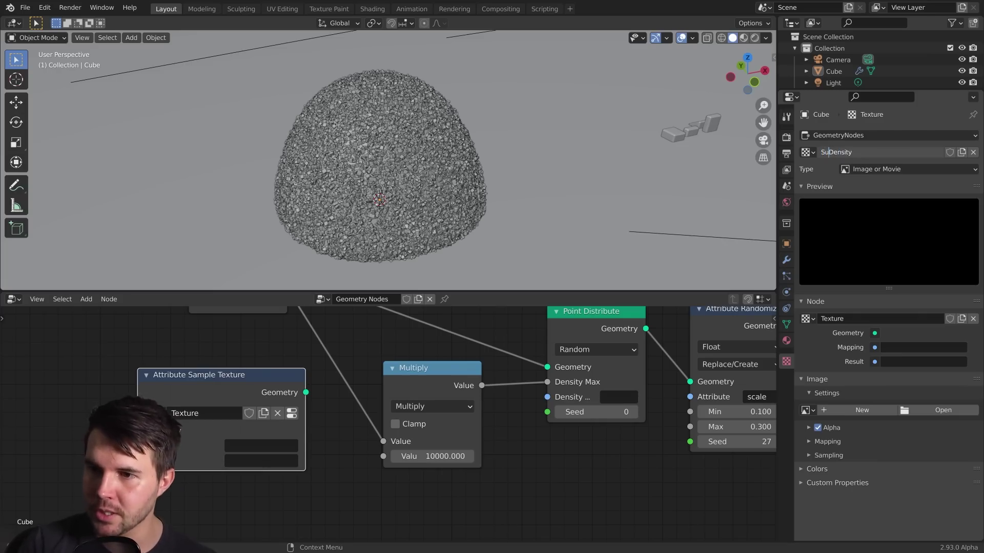
key(Return)
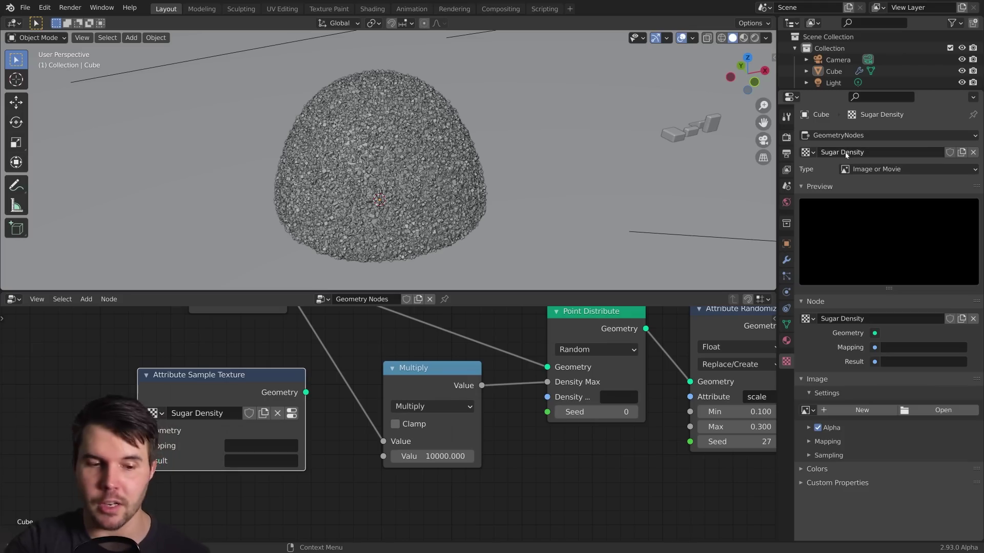
click(886, 170)
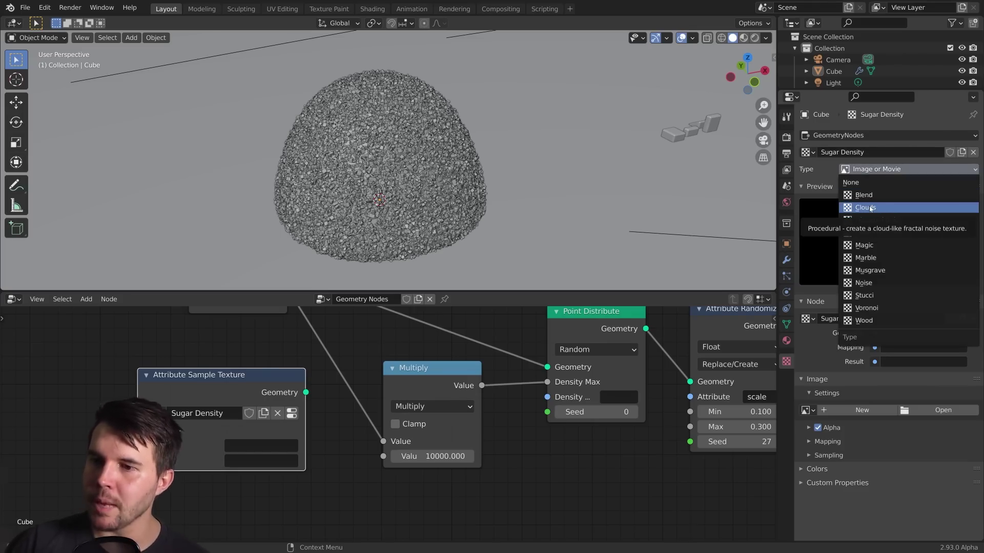
click(869, 208)
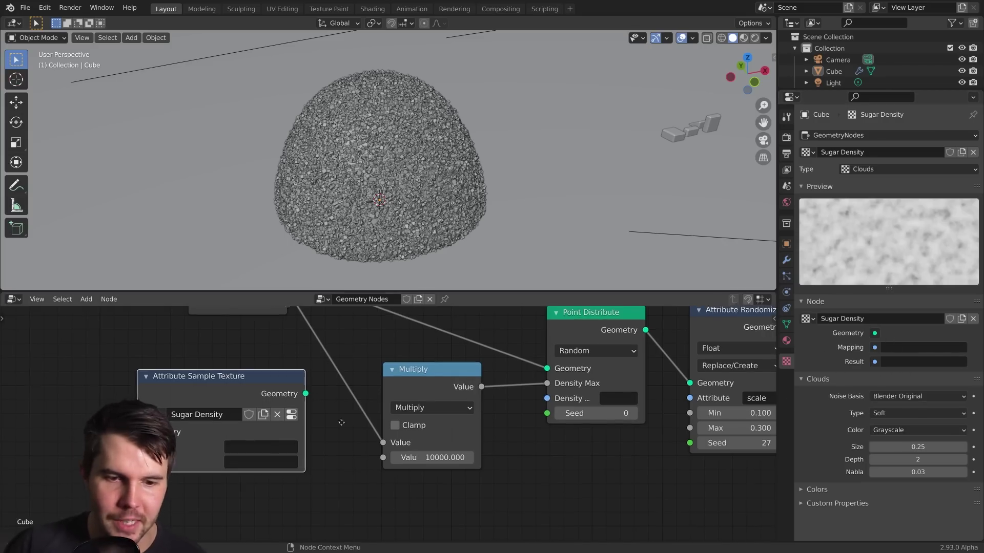
Insert the Attribute Sample Texture node into the geometry link between Group Input and Point Distribute
scroll(338, 417, down, 2)
middle_drag(333, 393, 419, 422)
drag(346, 347, 319, 347)
scroll(359, 368, down, 2)
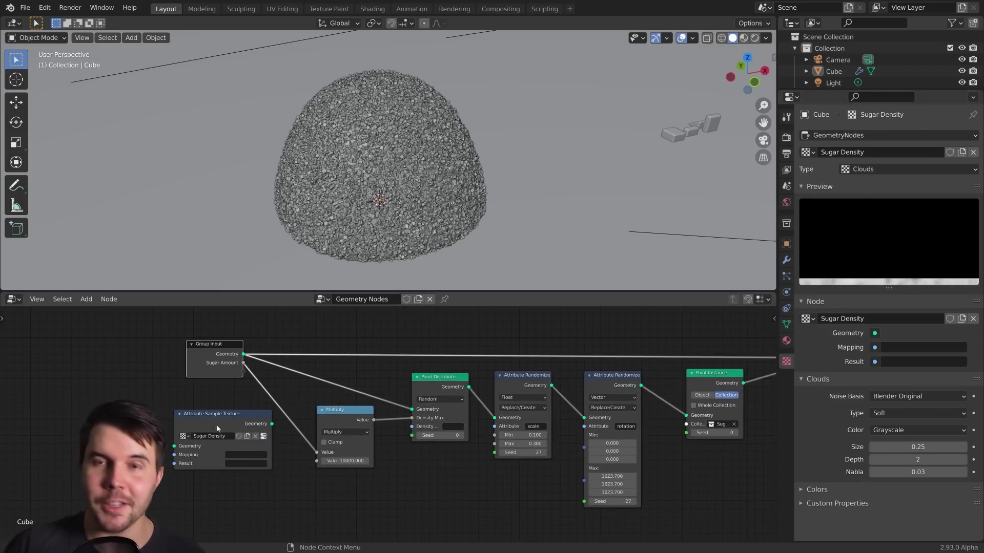
drag(219, 423, 211, 419)
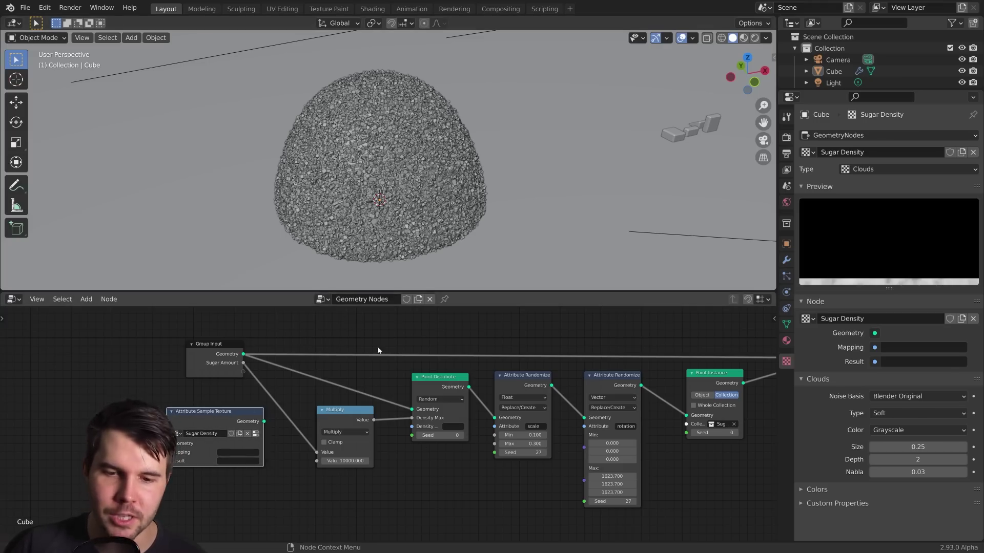
drag(432, 382, 434, 378)
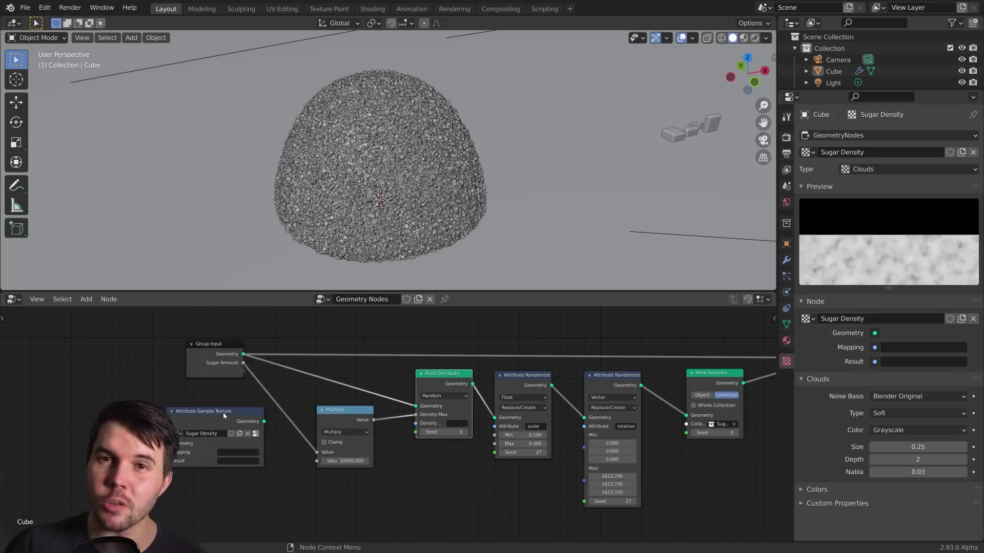
drag(224, 415, 329, 372)
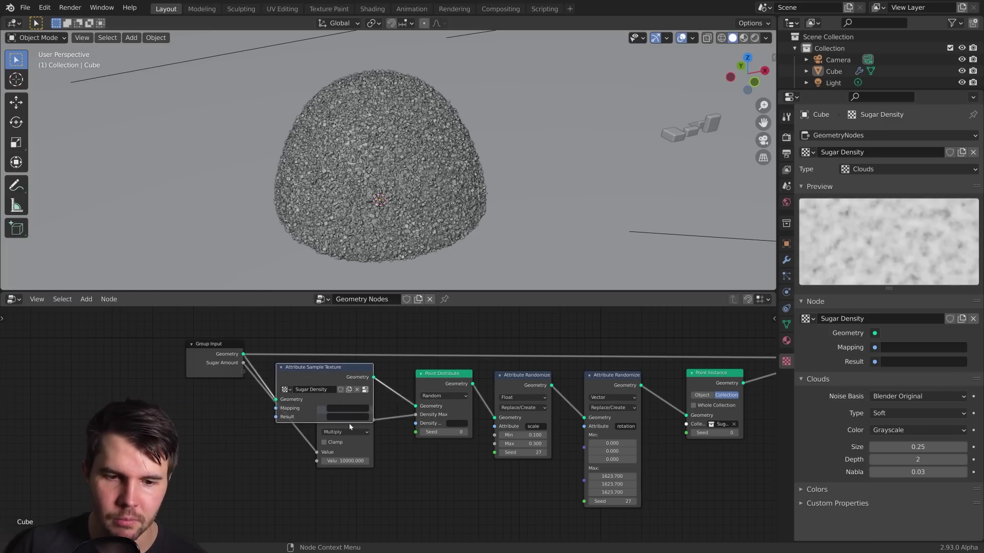
key(g)
click(373, 445)
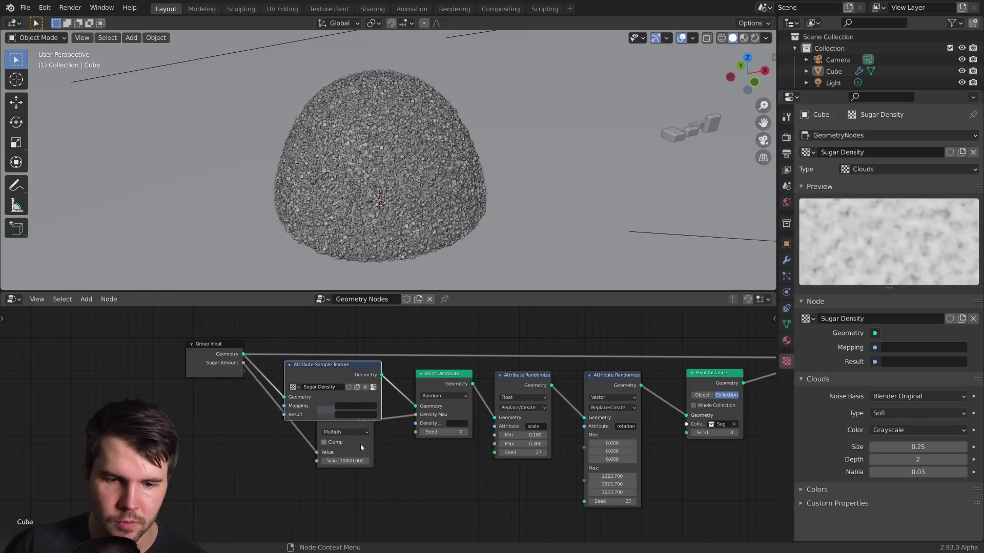
Move the Multiply node clear below the Attribute Sample Texture node and nudge the texture node into place
click(361, 447)
drag(343, 416, 321, 468)
click(336, 480)
click(318, 490)
drag(354, 369, 359, 373)
scroll(398, 388, up, 1)
scroll(399, 388, up, 1)
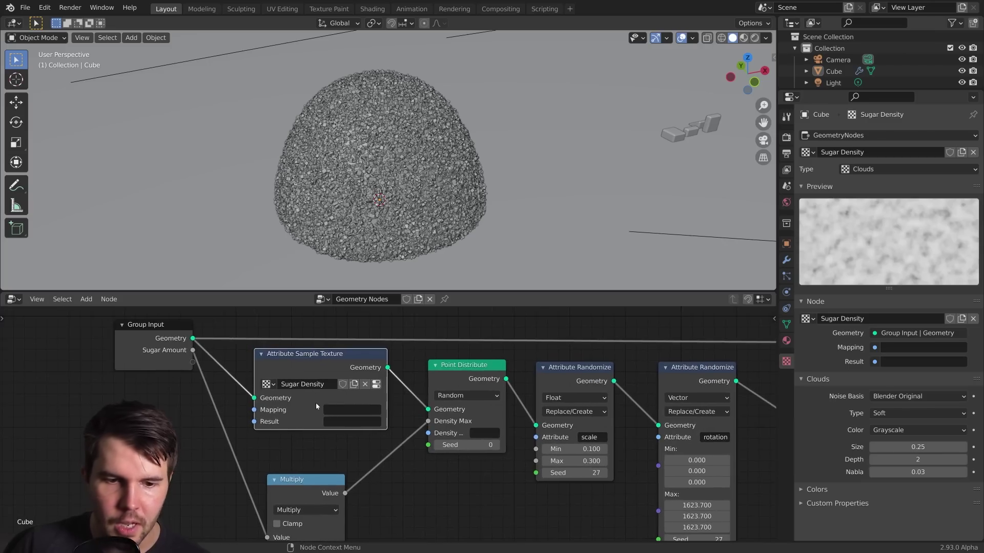
click(358, 409)
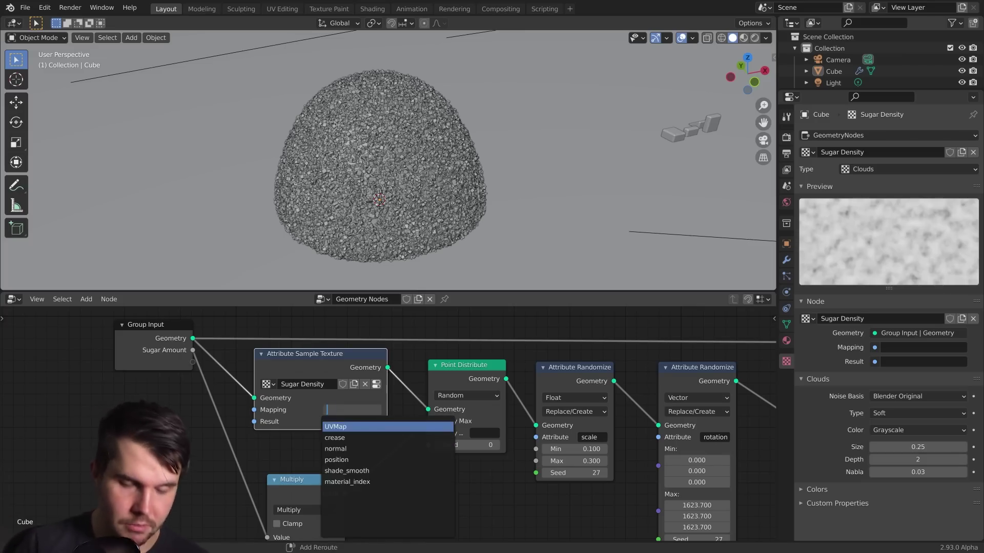
text(G)
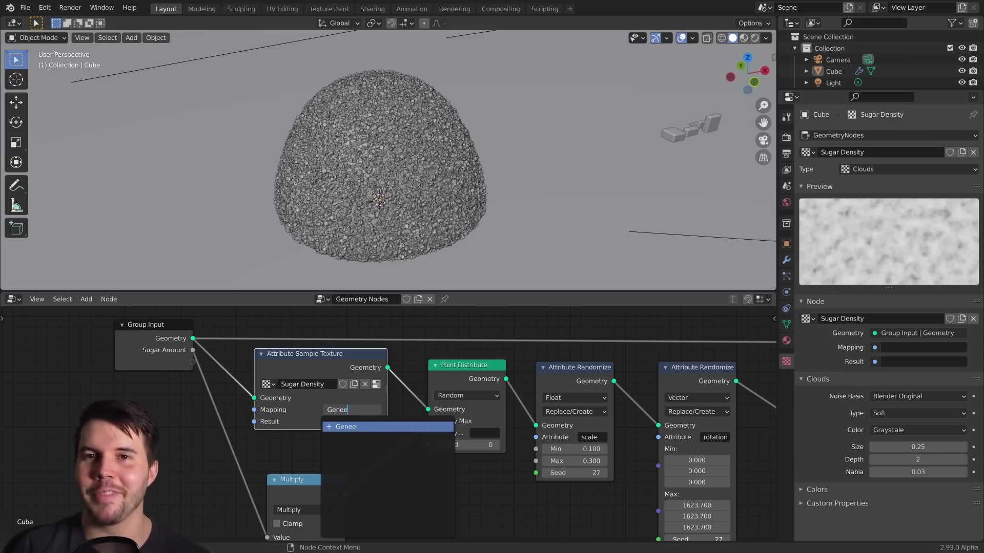
text(enee)
key(BackSpace)
key(BackSpace)
key(BackSpace)
key(BackSpace)
key(BackSpace)
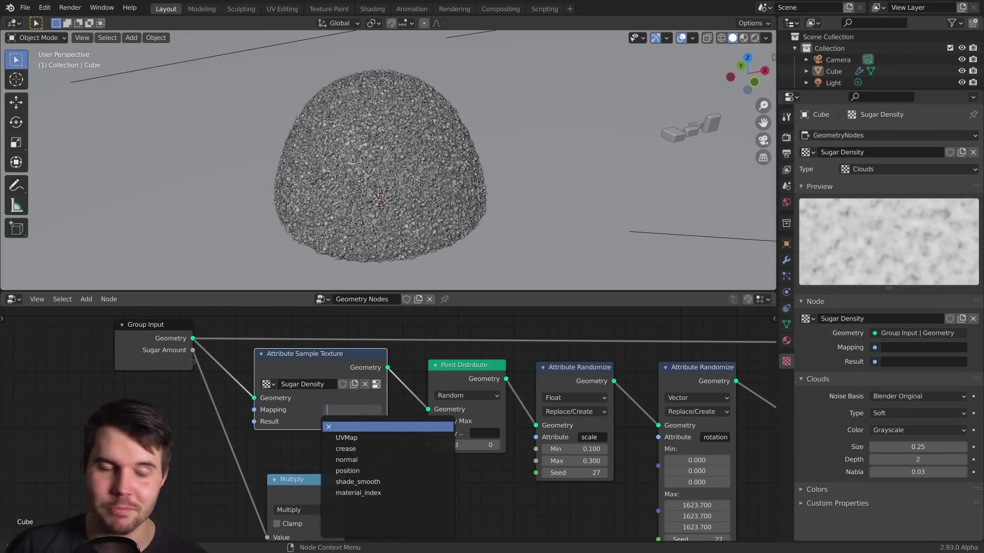
key(Escape)
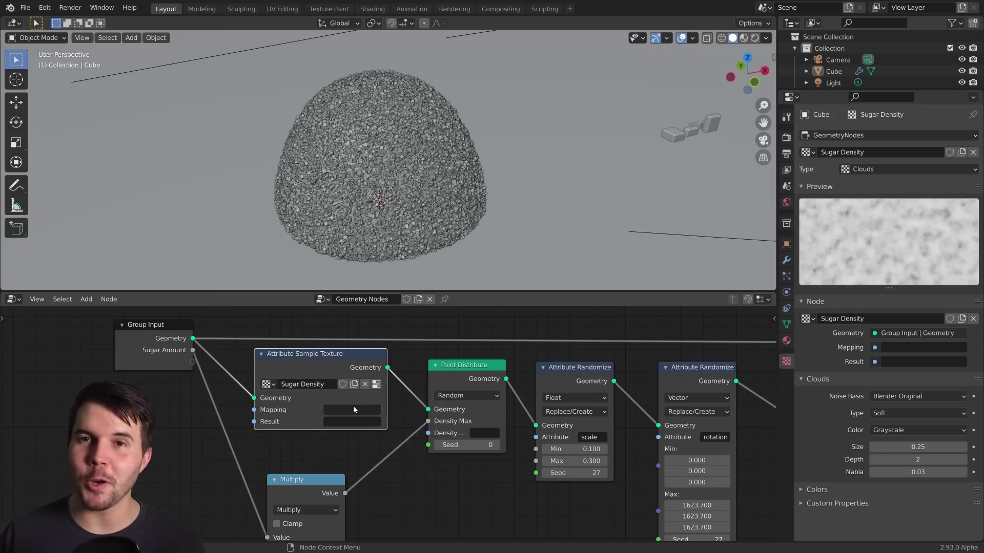
Narrow the Attribute Sample Texture node slightly and set its Mapping attribute to position
drag(387, 360, 375, 359)
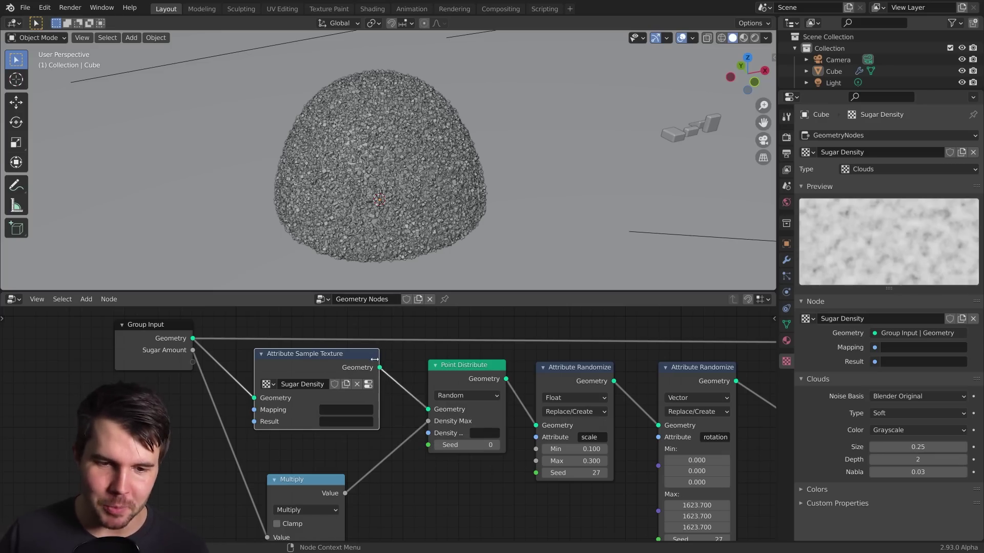
click(352, 412)
key(Down)
key(Down)
key(Down)
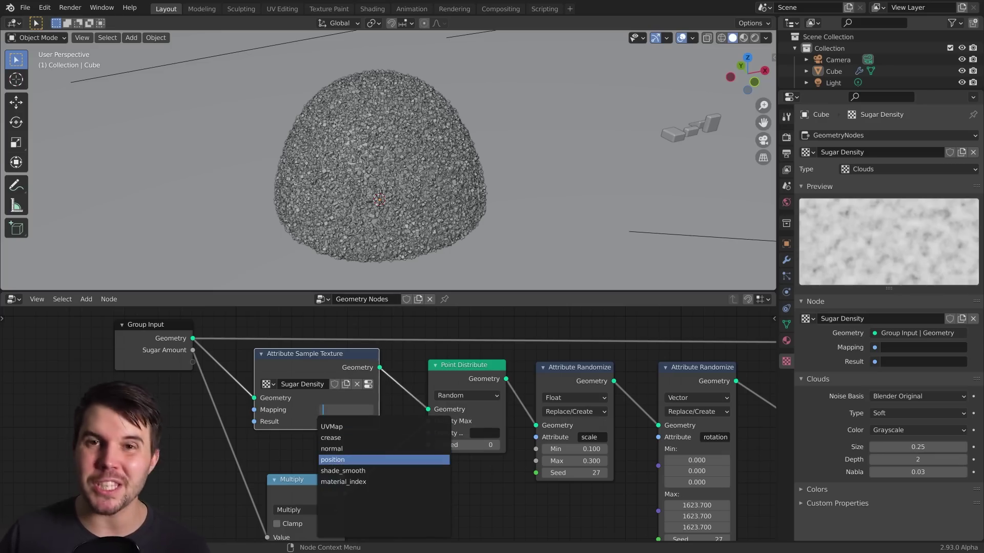
click(346, 458)
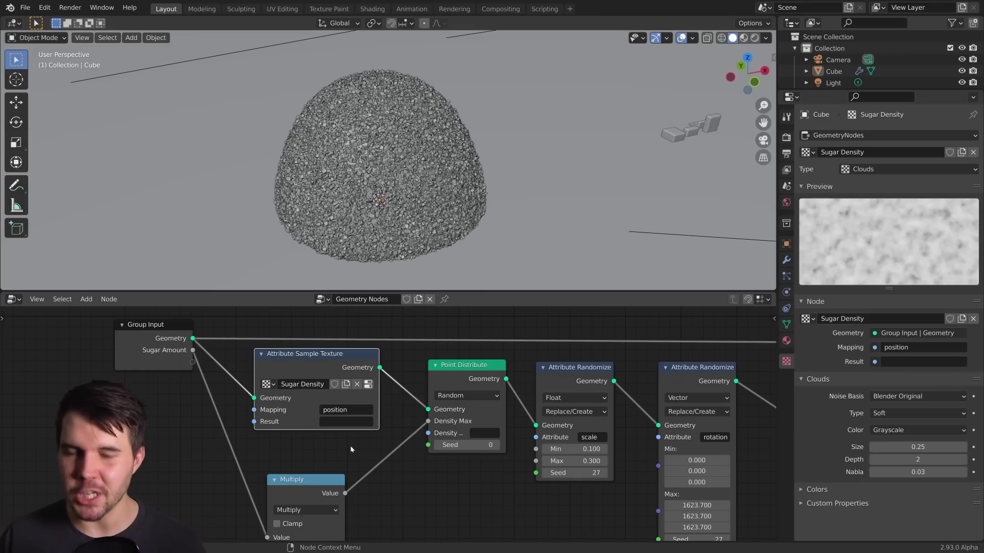
drag(346, 384, 353, 396)
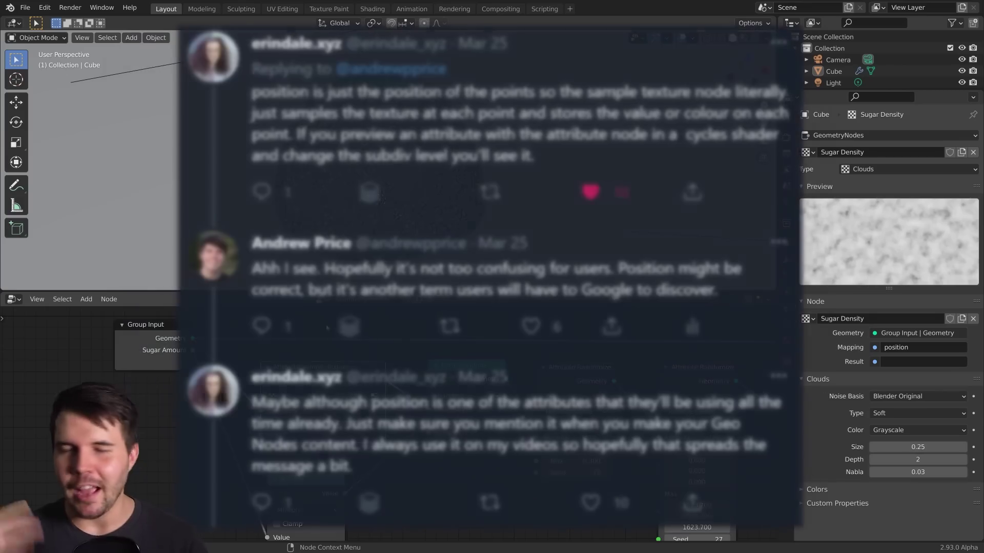
scroll(282, 414, up, 4)
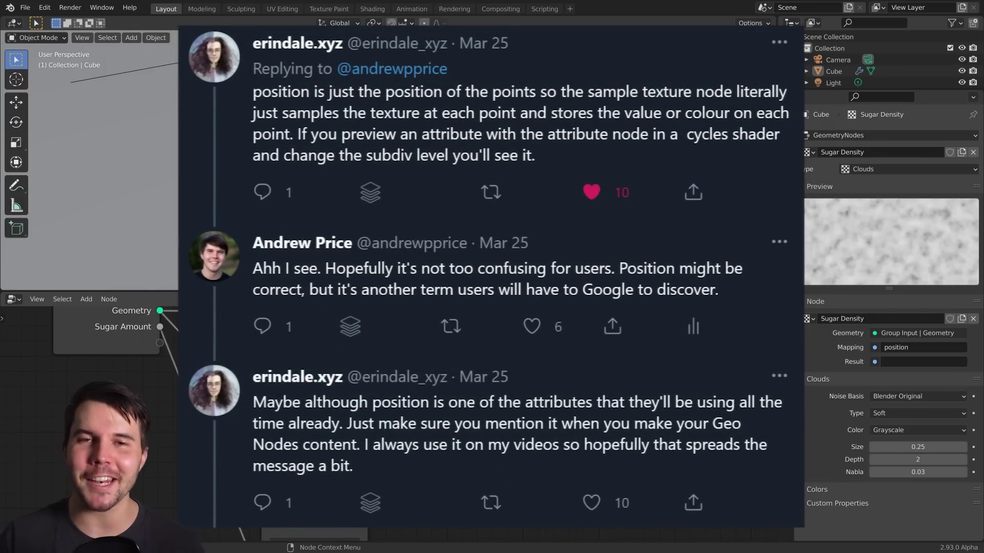
scroll(289, 417, down, 2)
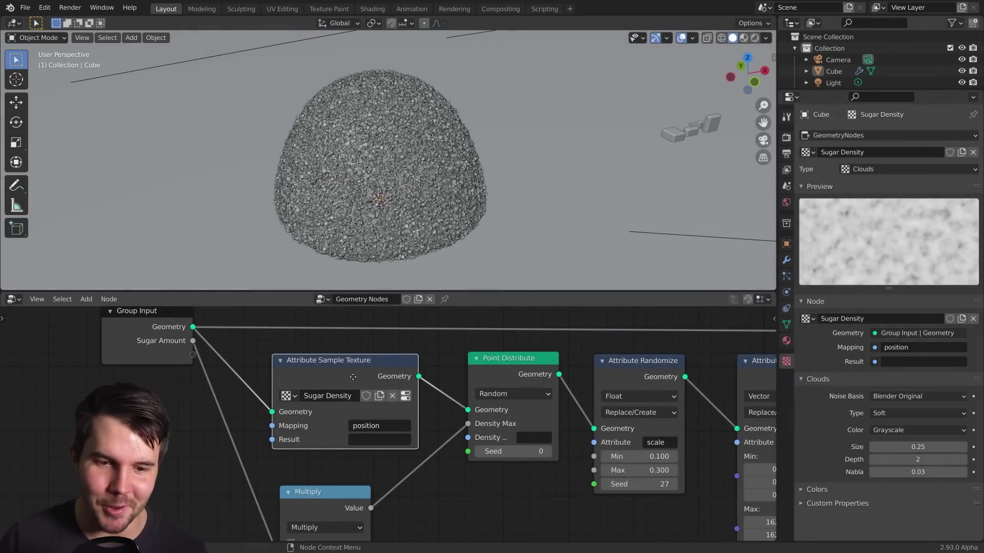
scroll(368, 450, up, 3)
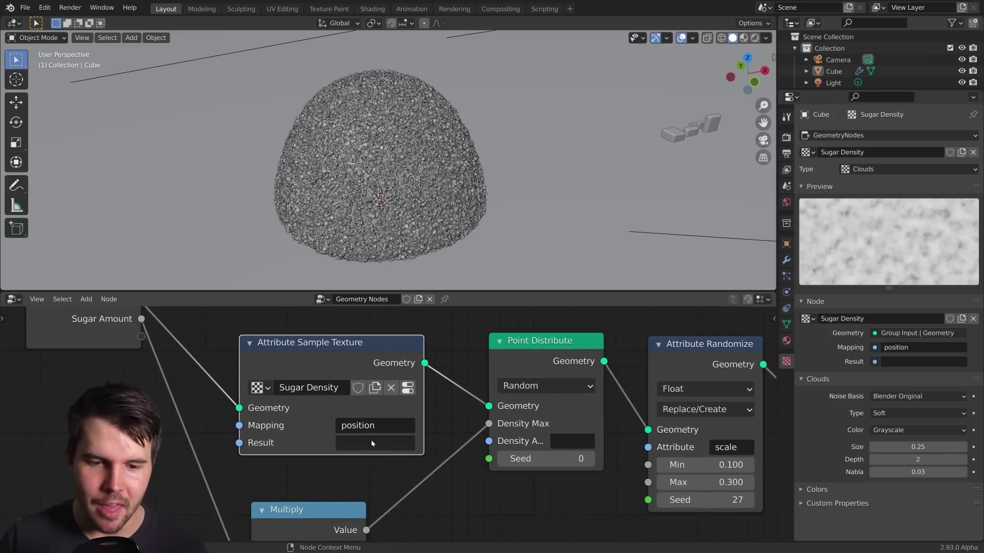
click(373, 443)
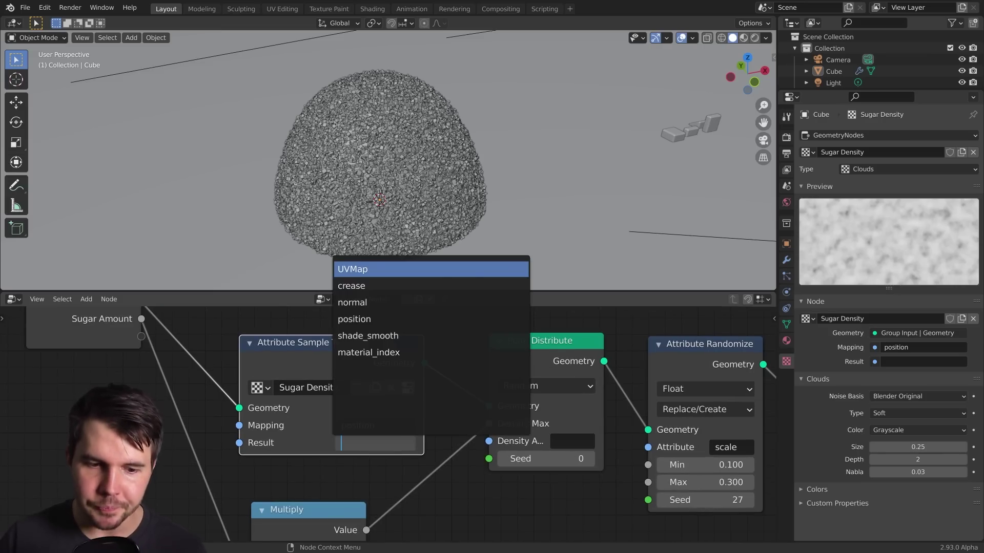
key(Escape)
scroll(442, 460, down, 3)
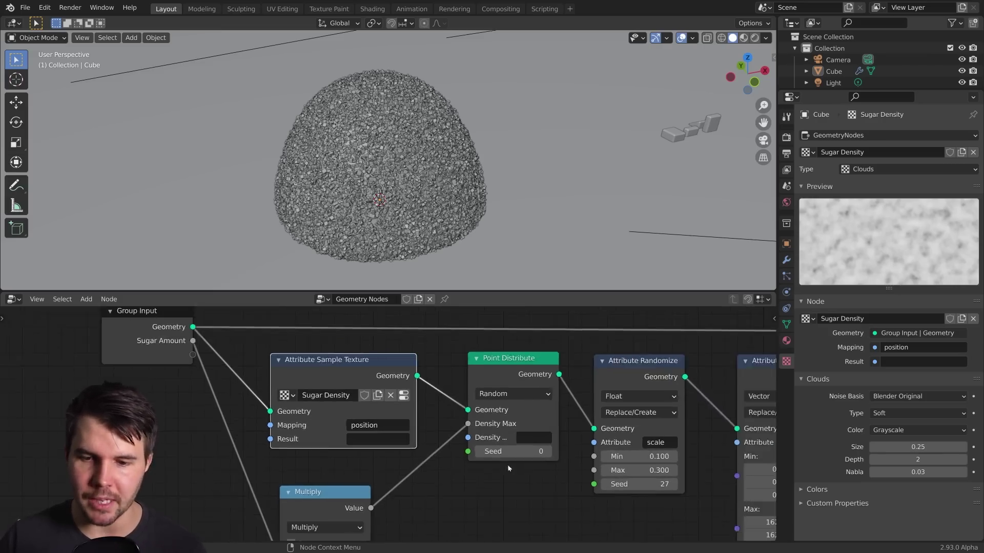
Examine the node chain from Point Distribute through both Attribute Randomize nodes and Point Instance to Join Geometry
middle_drag(609, 428, 339, 395)
ctrl+scroll(389, 413, down, 4)
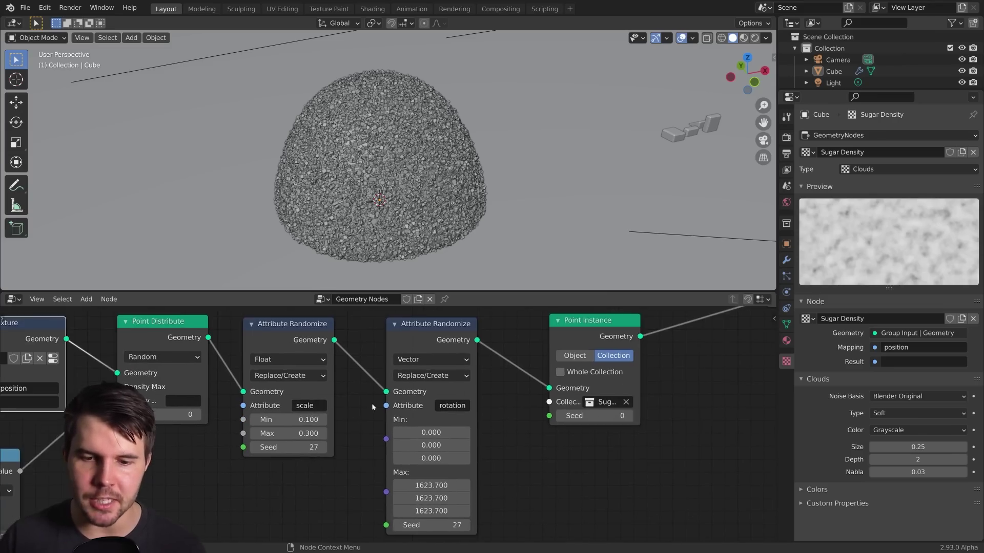
scroll(497, 414, down, 3)
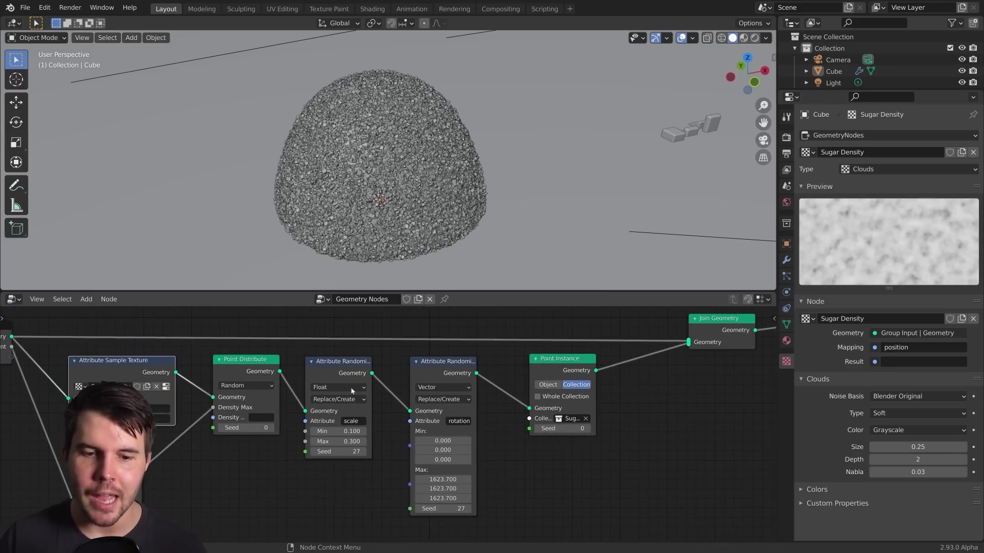
click(431, 366)
click(718, 333)
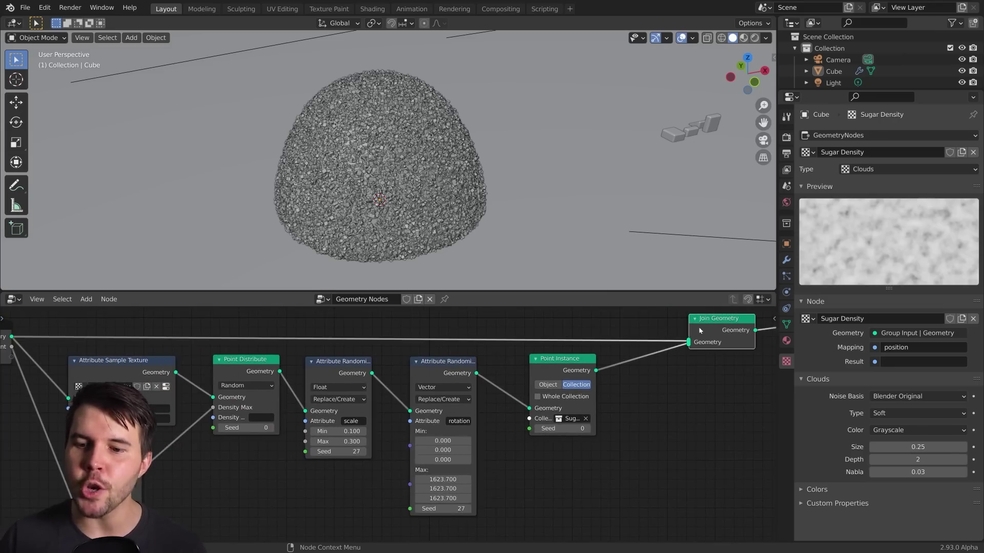
middle_drag(699, 330, 645, 333)
scroll(641, 338, down, 2)
middle_drag(302, 430, 364, 423)
scroll(364, 423, up, 4)
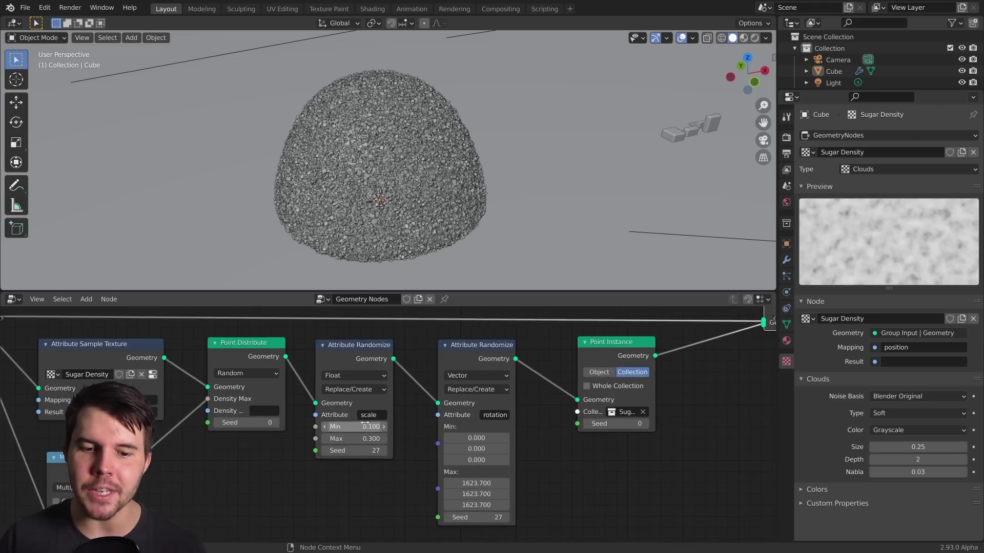
scroll(380, 418, up, 1)
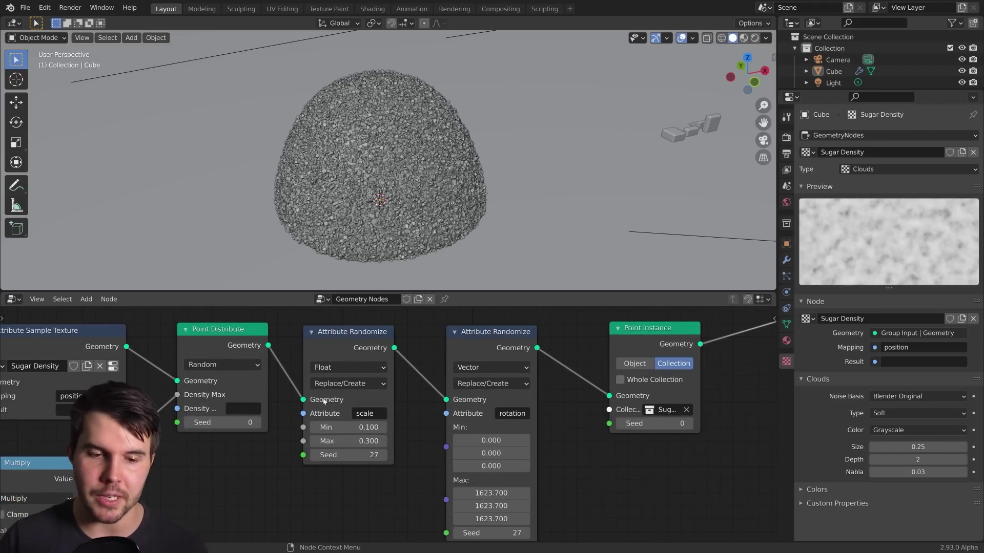
Store the Attribute Sample Texture node's result in a new attribute named density
middle_drag(295, 394, 533, 412)
scroll(353, 424, up, 1)
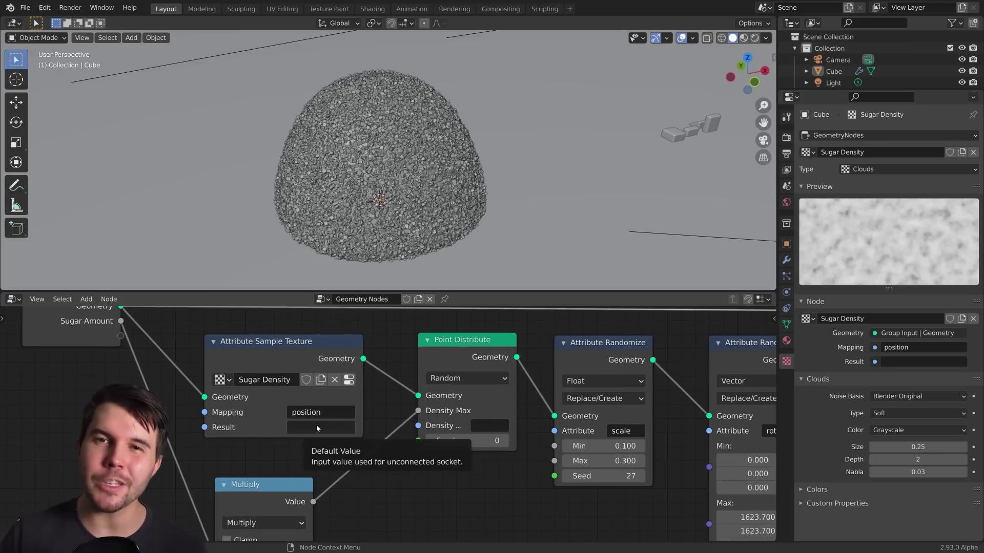
click(316, 428)
text(den)
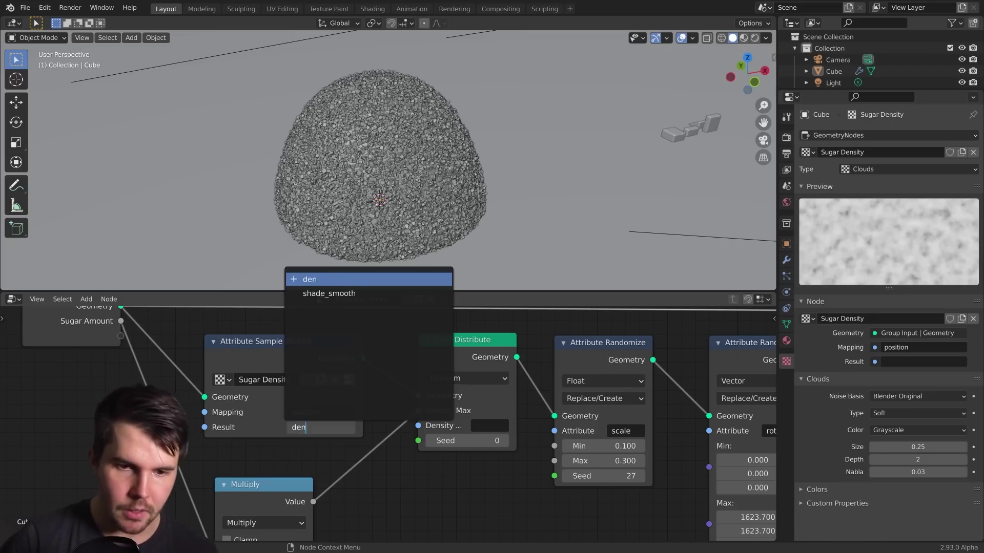
text(sity)
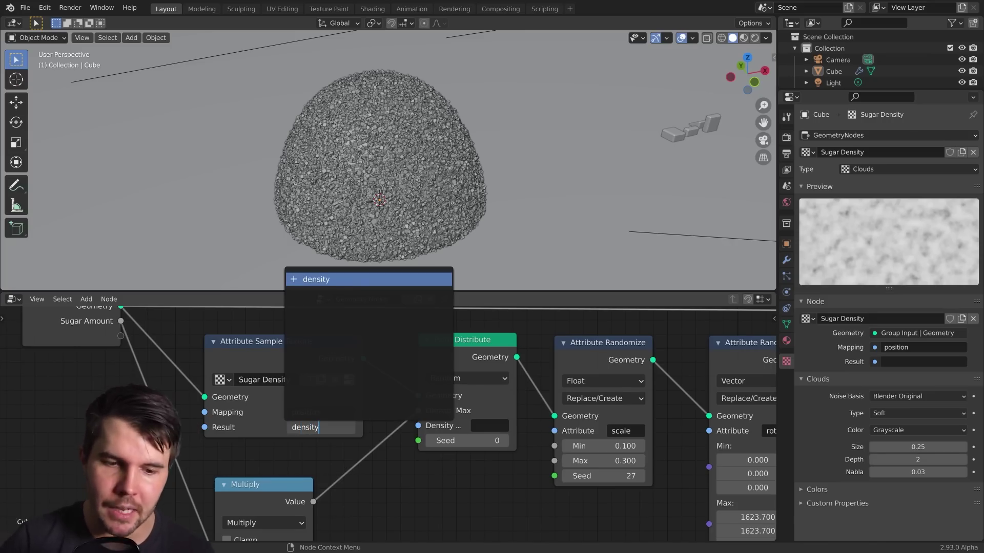
key(Return)
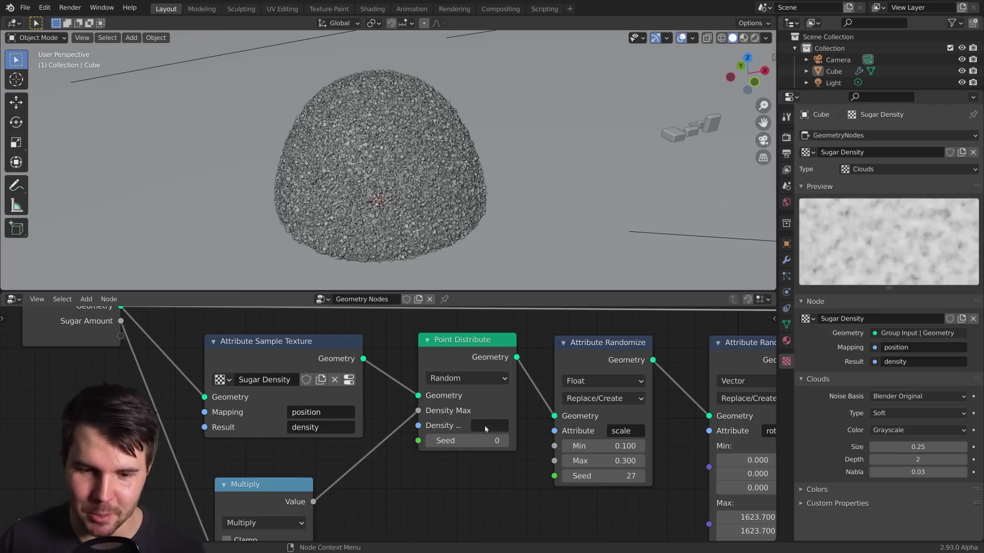
Widen the Point Distribute node, move it closer to the Attribute Sample Texture node, and set its Density Attribute to density
drag(475, 363, 525, 387)
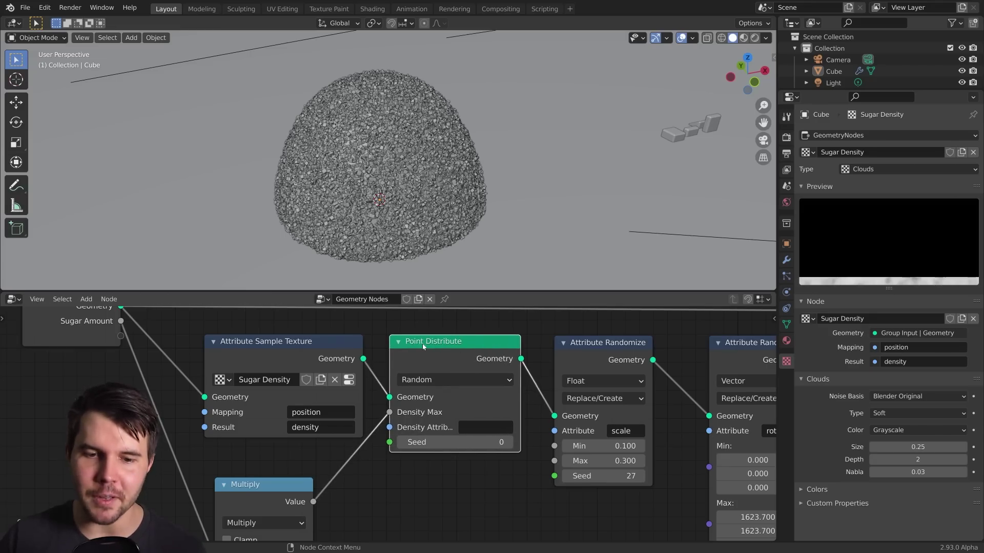
drag(423, 347, 419, 347)
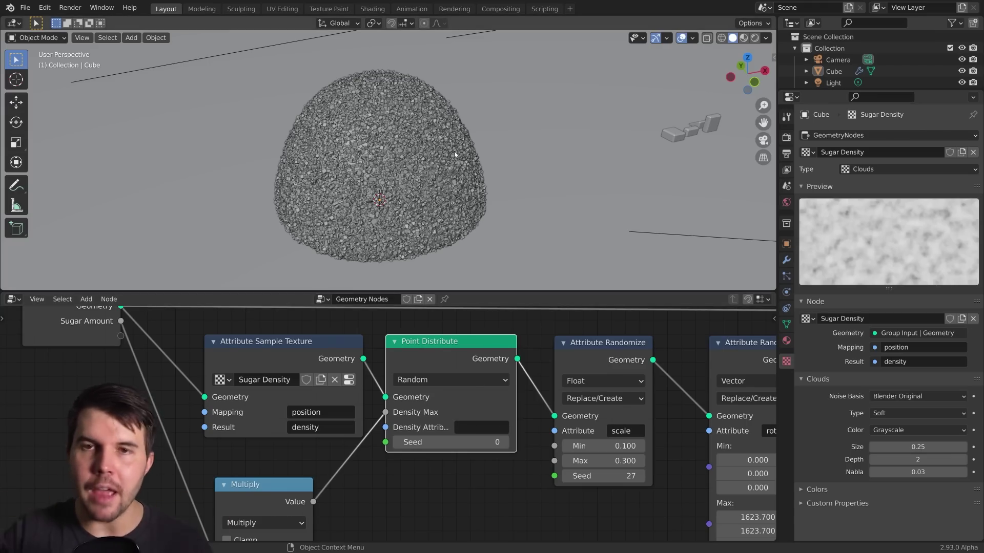
scroll(379, 164, up, 2)
scroll(378, 164, down, 3)
click(482, 427)
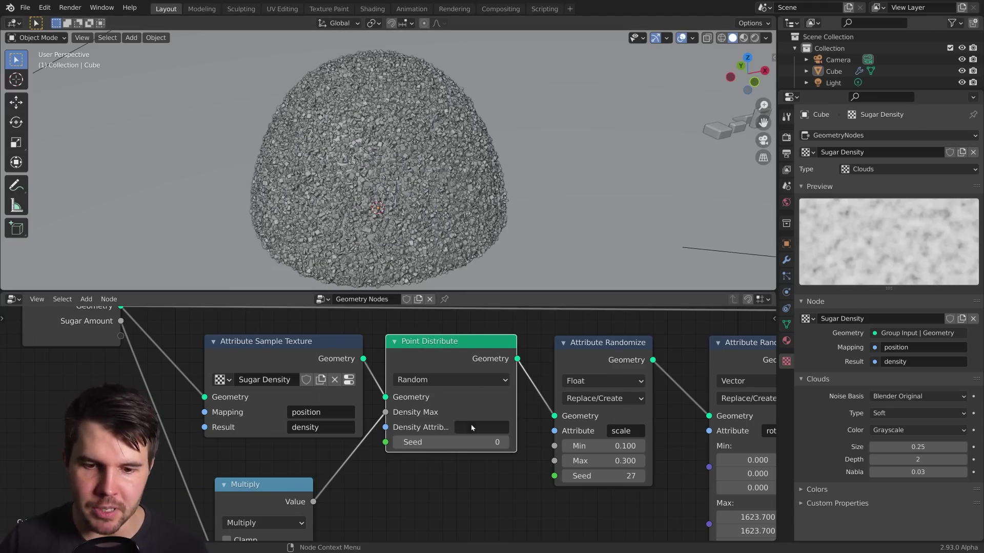
text(de)
key(Down)
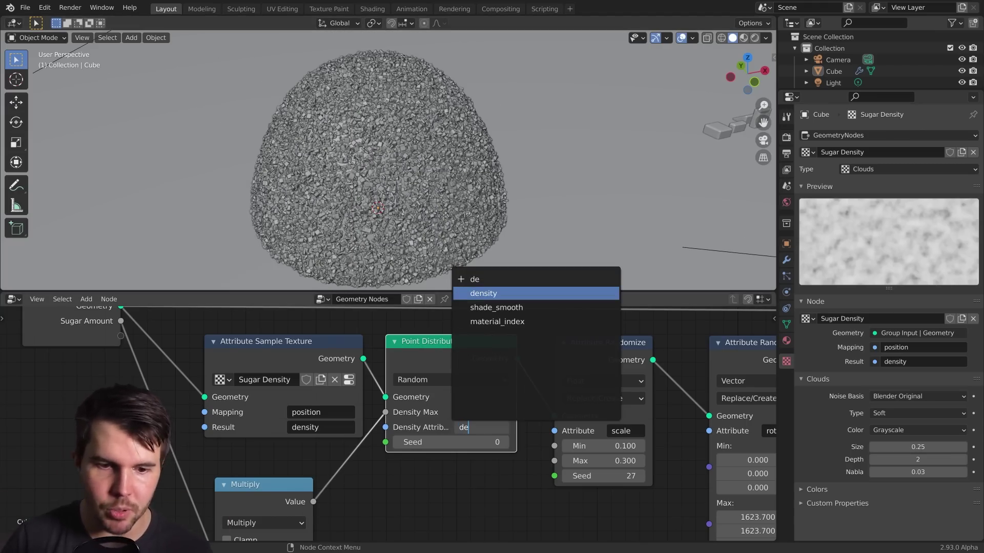
key(Return)
Raise the Geometry Nodes modifier's Sugar Amount on the gumdrop to about 920
middle_drag(496, 124, 357, 160)
scroll(430, 123, up, 2)
scroll(526, 141, down, 4)
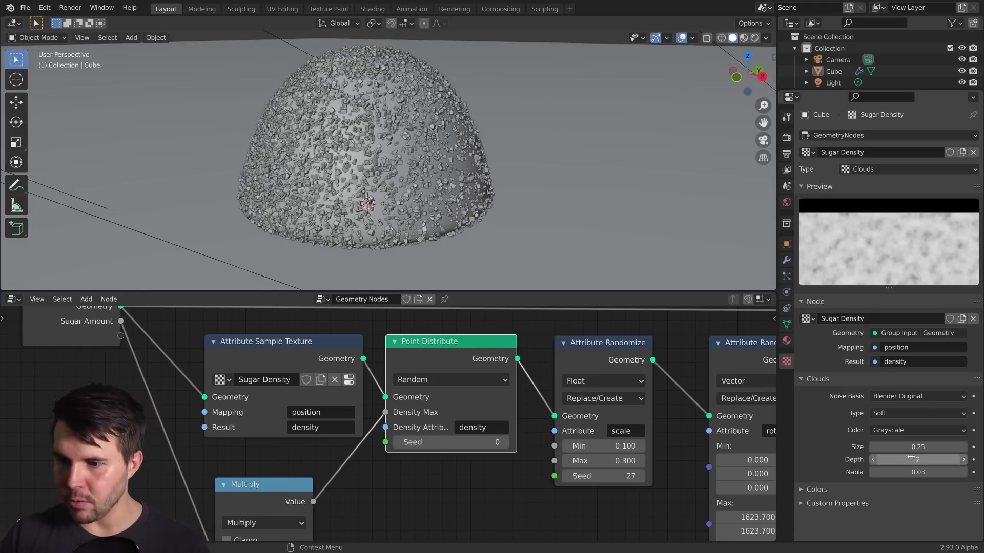
click(787, 260)
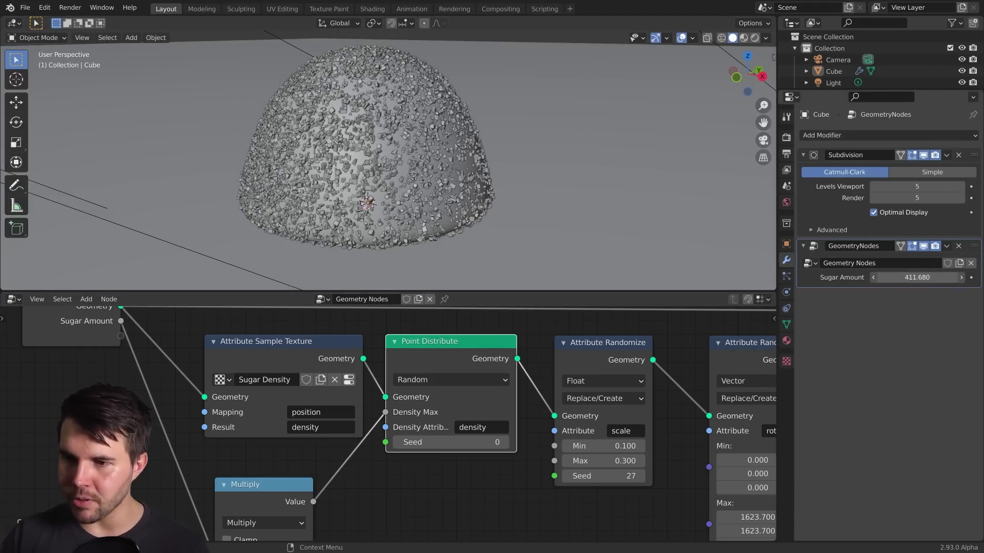
drag(917, 277, 888, 274)
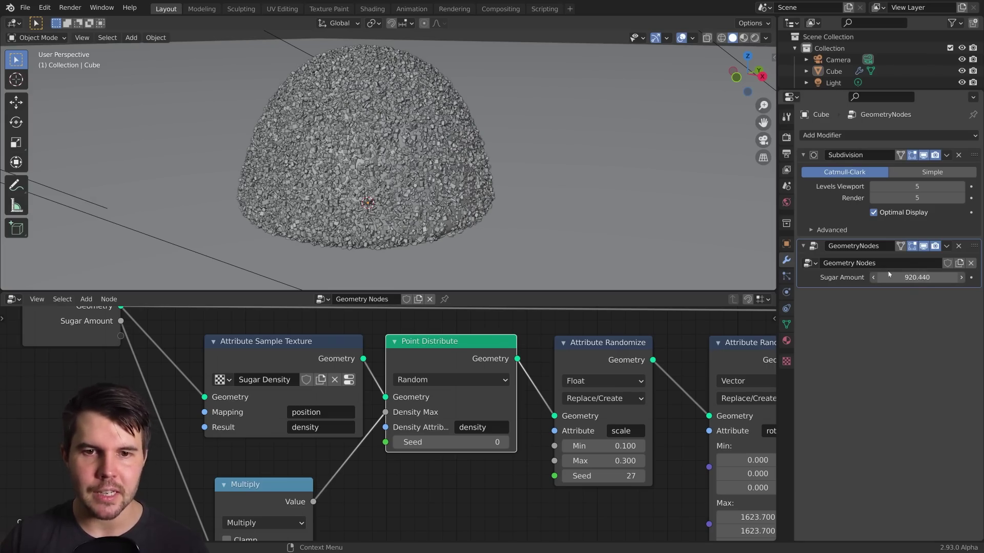
Expand the Sugar Density texture's Colors settings and set the contrast to 3
scroll(572, 192, up, 3)
middle_drag(425, 151, 671, 149)
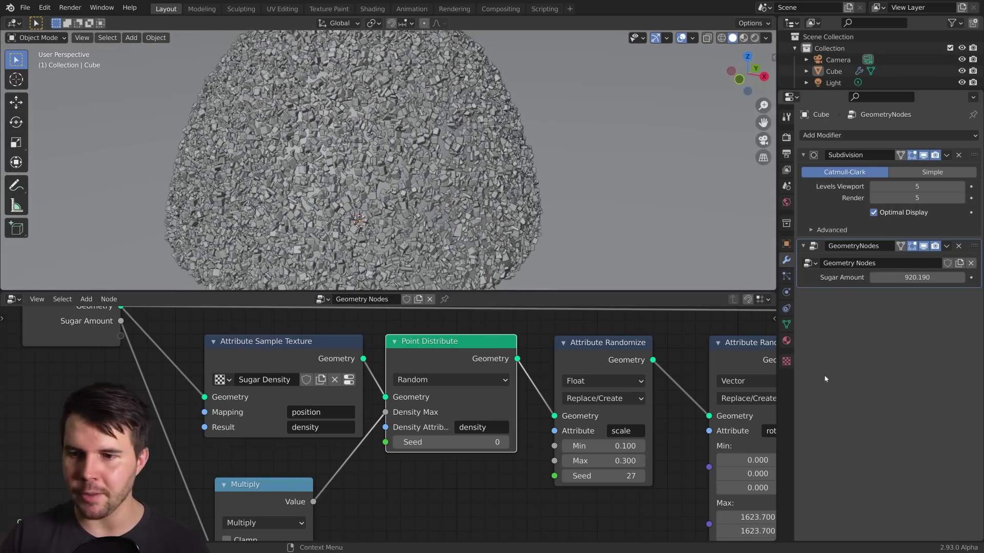
click(787, 362)
click(818, 489)
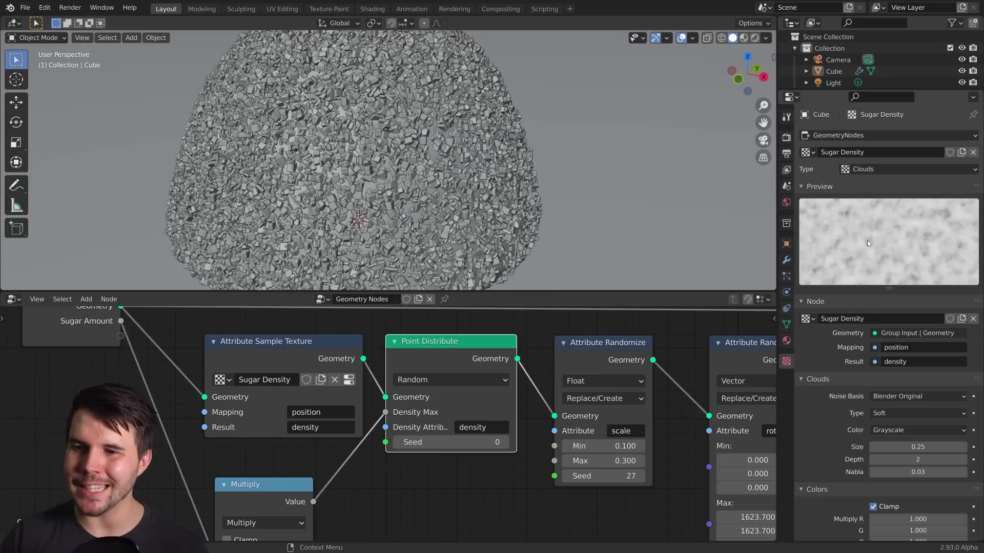
scroll(828, 414, down, 4)
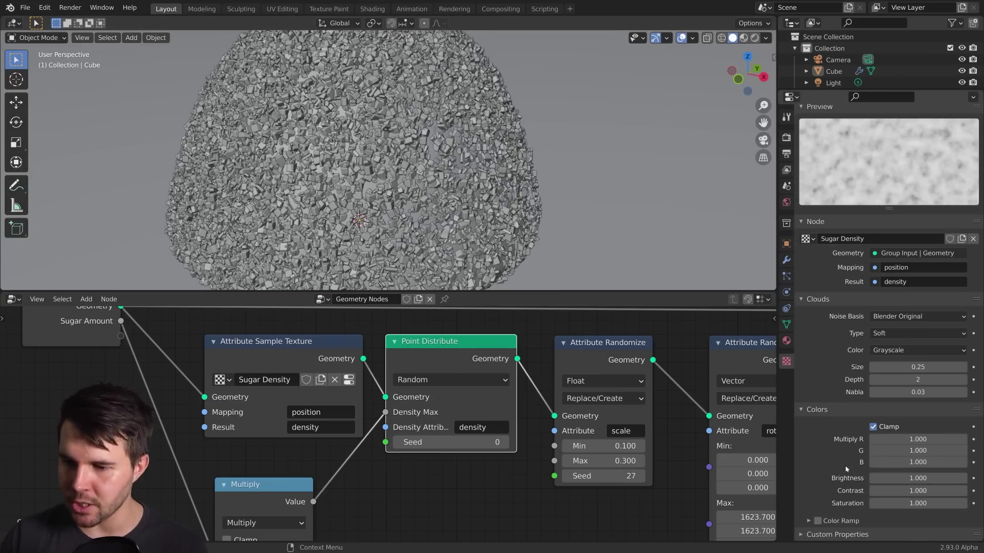
click(880, 491)
text(1.0)
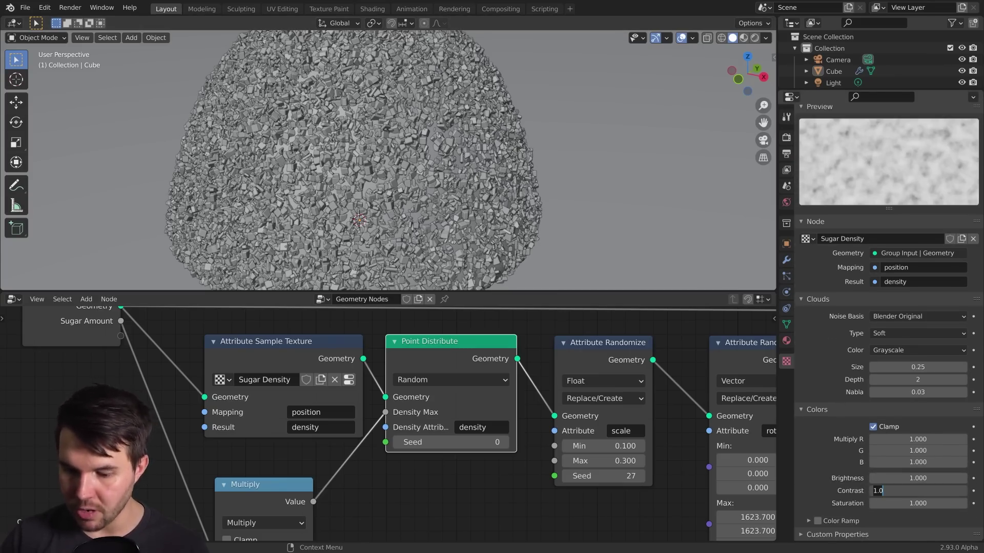
key(Return)
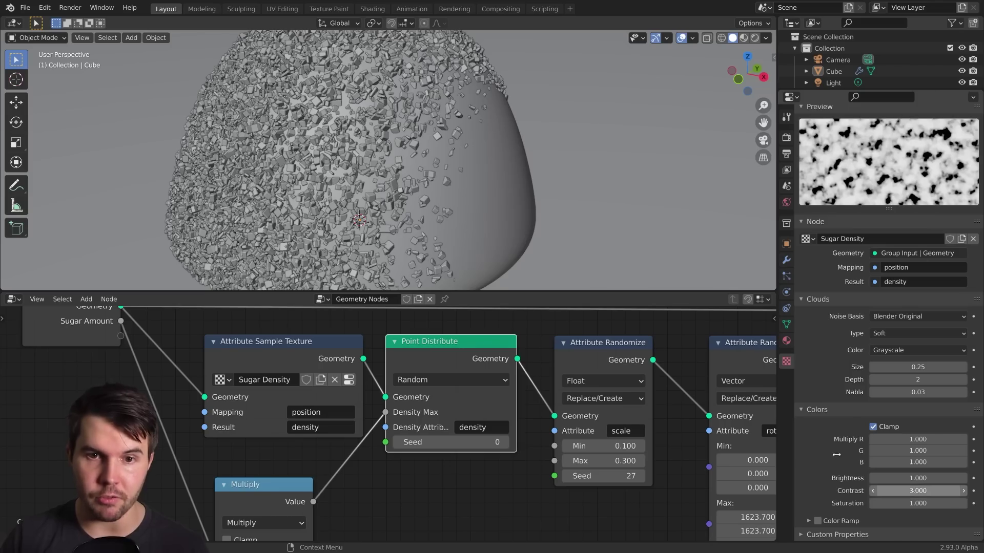
Reduce the Sugar Density texture's Clouds size to 0.01 and its brightness to 0.578
middle_drag(549, 167, 496, 190)
scroll(474, 175, down, 3)
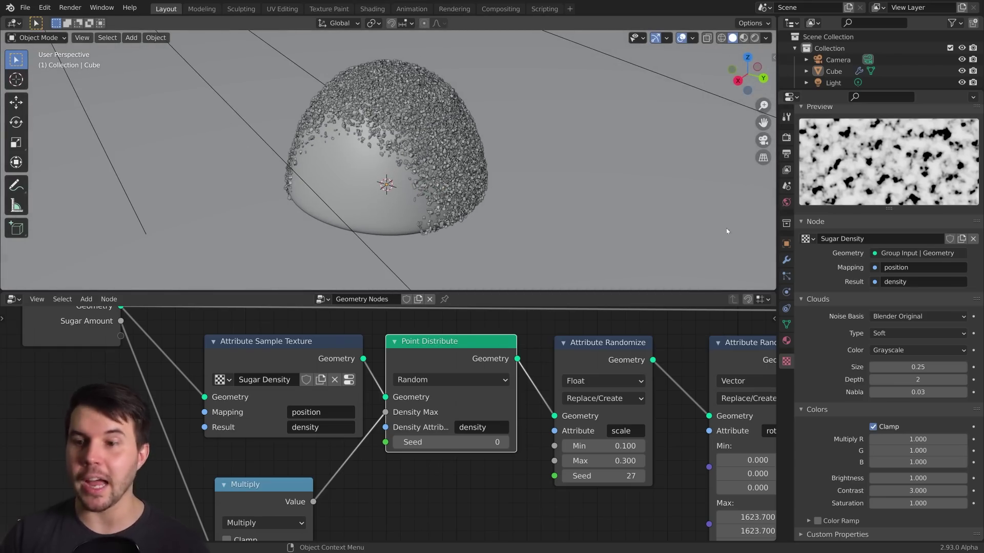
drag(925, 367, 878, 367)
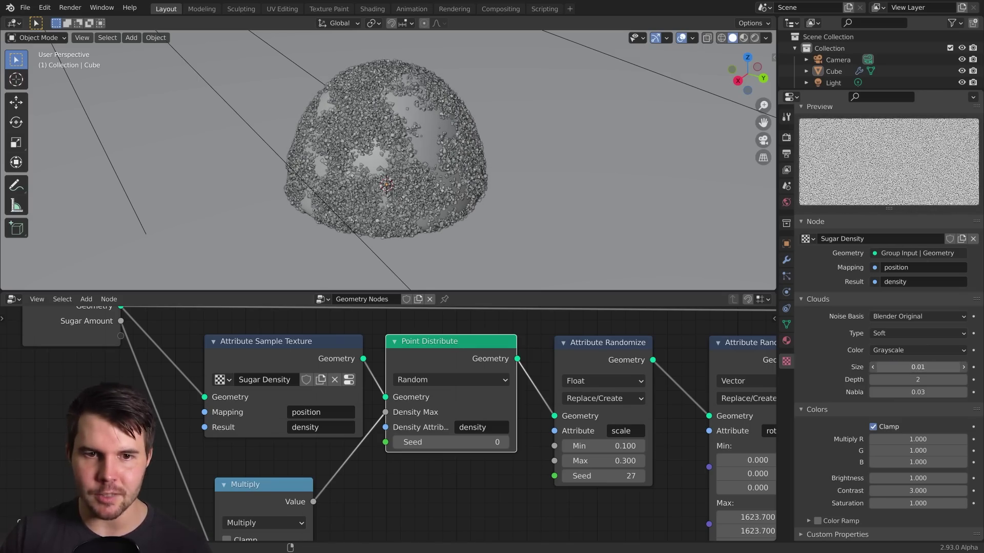
drag(918, 367, 916, 367)
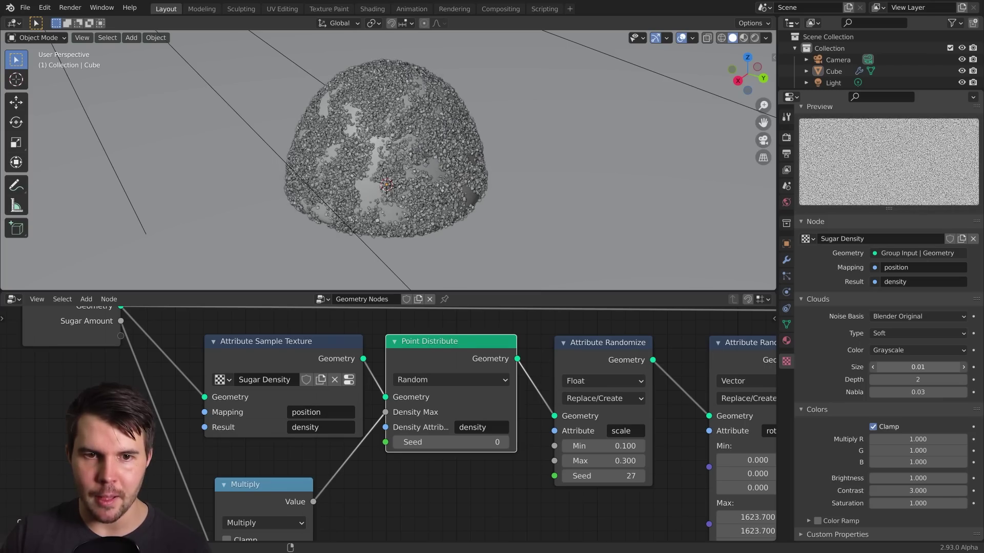
middle_drag(516, 192, 543, 185)
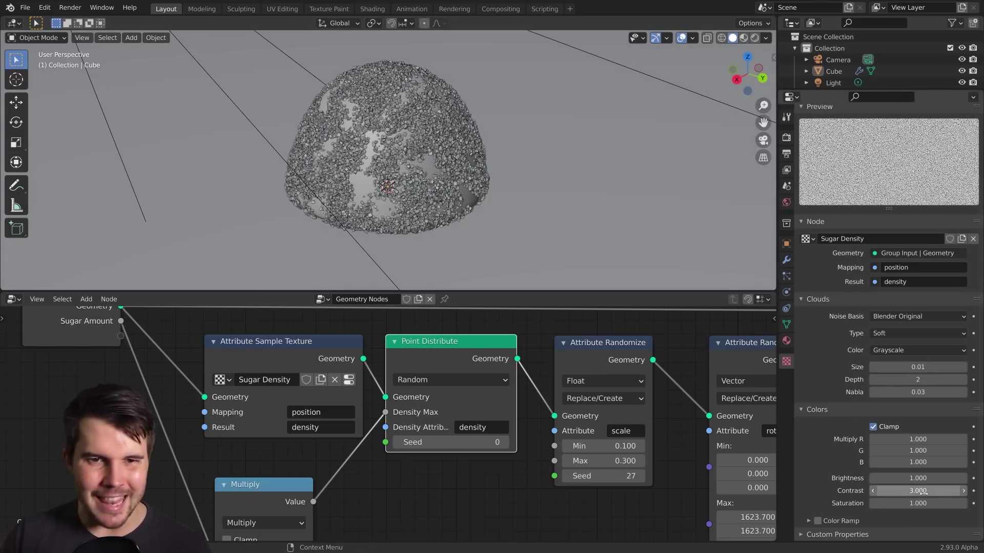
drag(896, 482, 760, 481)
middle_drag(533, 218, 515, 211)
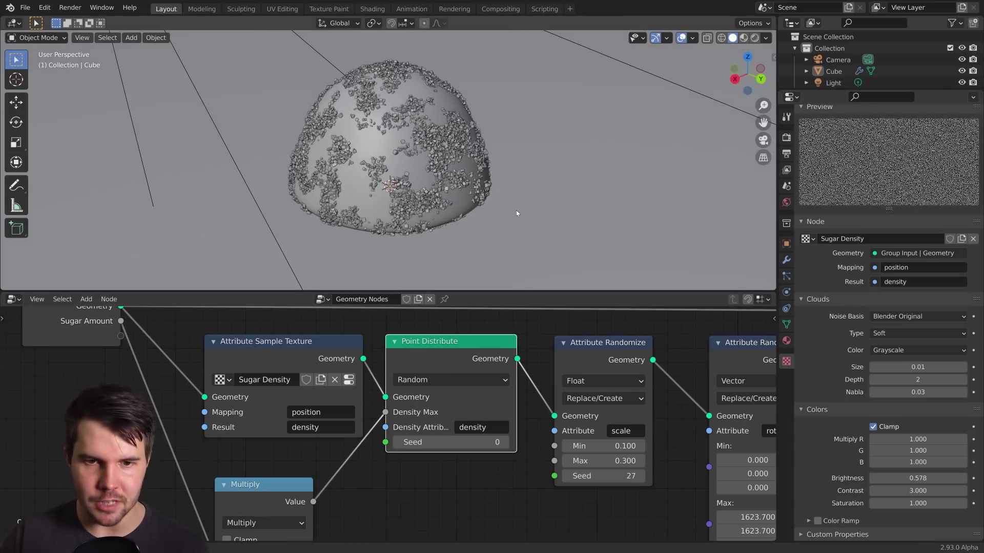
Try the Sugar Density texture's contrast at 1, 5 and 1.02 to compare the crystal clumping
click(902, 490)
text(1)
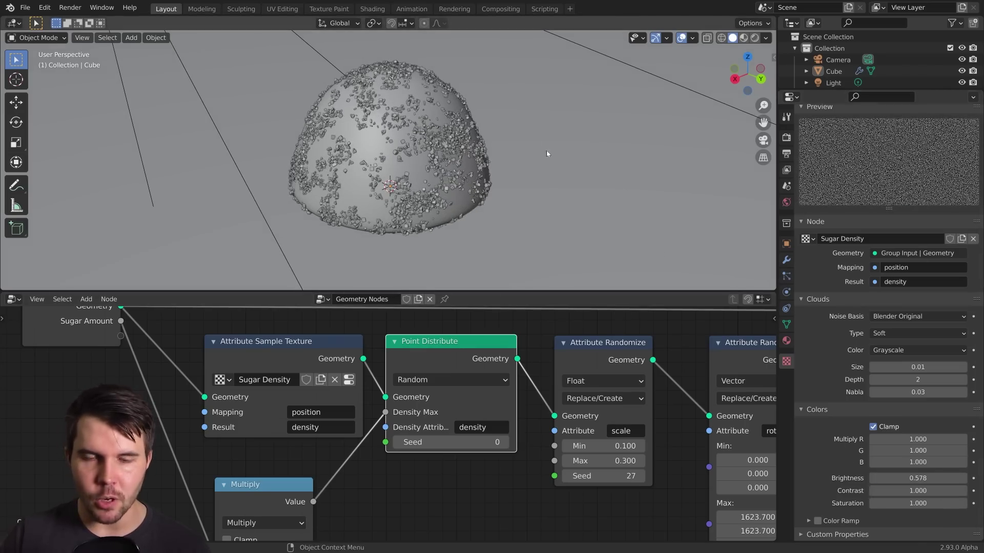
middle_drag(546, 154, 580, 160)
drag(892, 490, 963, 490)
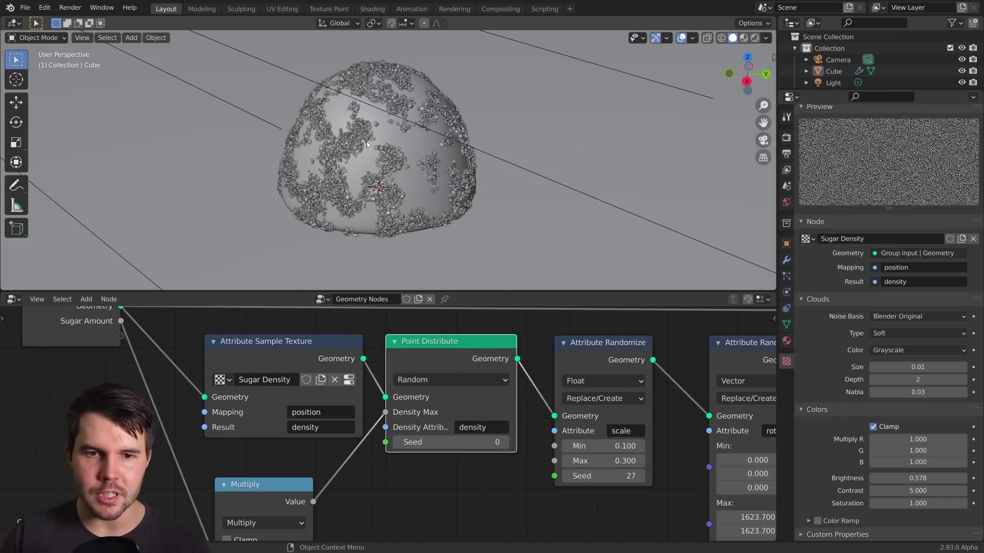
drag(922, 491, 881, 491)
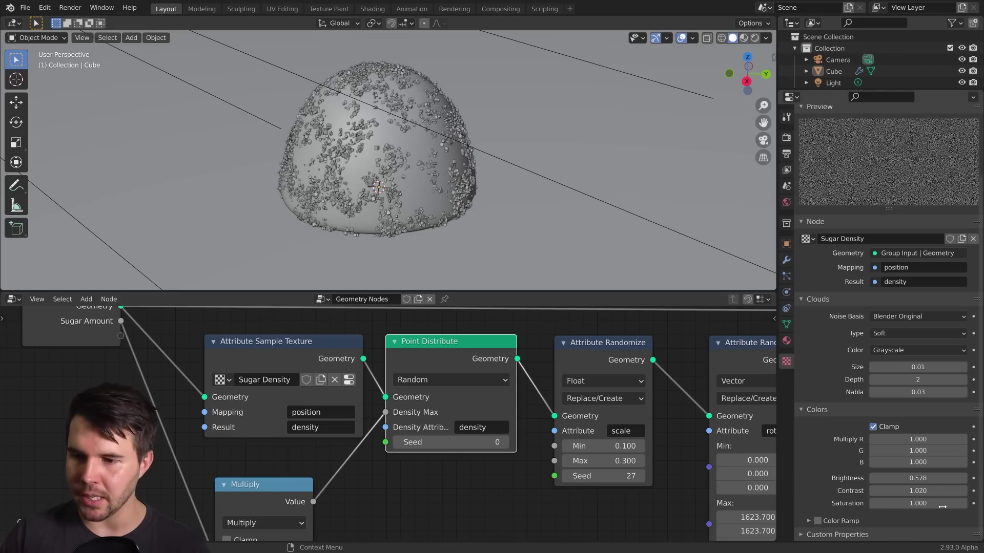
Lower the Sugar Density texture's contrast to 0.456 and check the crystal scatter around the gumdrop
drag(942, 491, 906, 490)
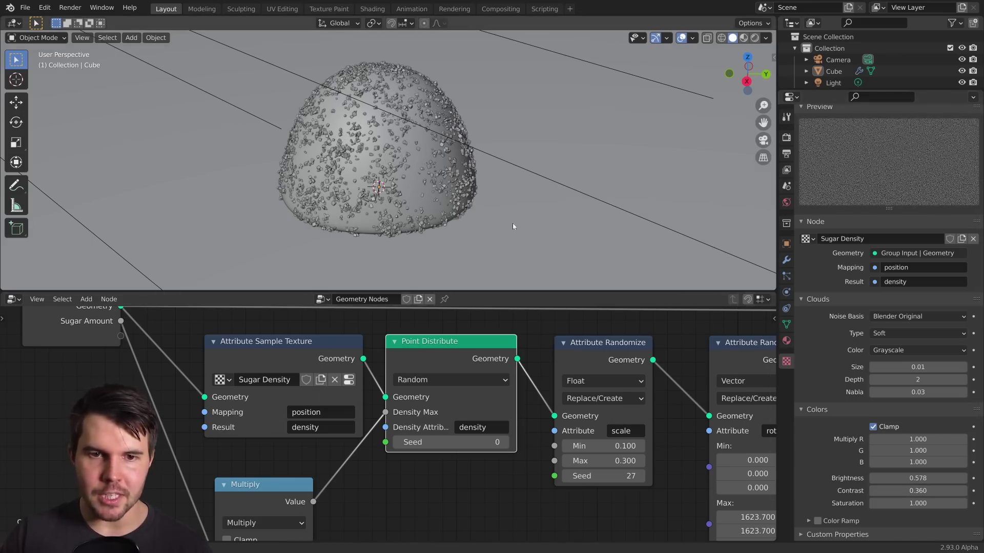
drag(909, 491, 915, 491)
scroll(472, 183, up, 3)
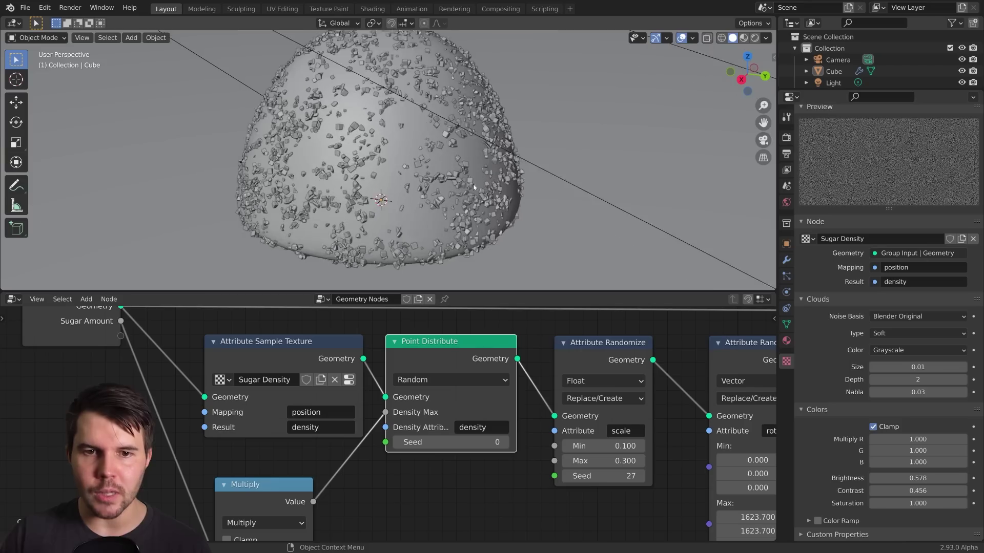
middle_drag(445, 177, 457, 175)
mouse_move(423, 137)
middle_down()
mouse_move(445, 137)
mouse_move(483, 191)
mouse_move(417, 181)
mouse_move(403, 172)
mouse_move(558, 182)
mouse_move(538, 176)
mouse_move(433, 202)
mouse_move(416, 173)
mouse_move(446, 167)
middle_up()
scroll(463, 159, down, 3)
scroll(417, 182, up, 1)
Compare the gumdrop renders in Slot 1 and Slot 2, inspecting the sugar crystal distribution up close
key(z)
click(439, 11)
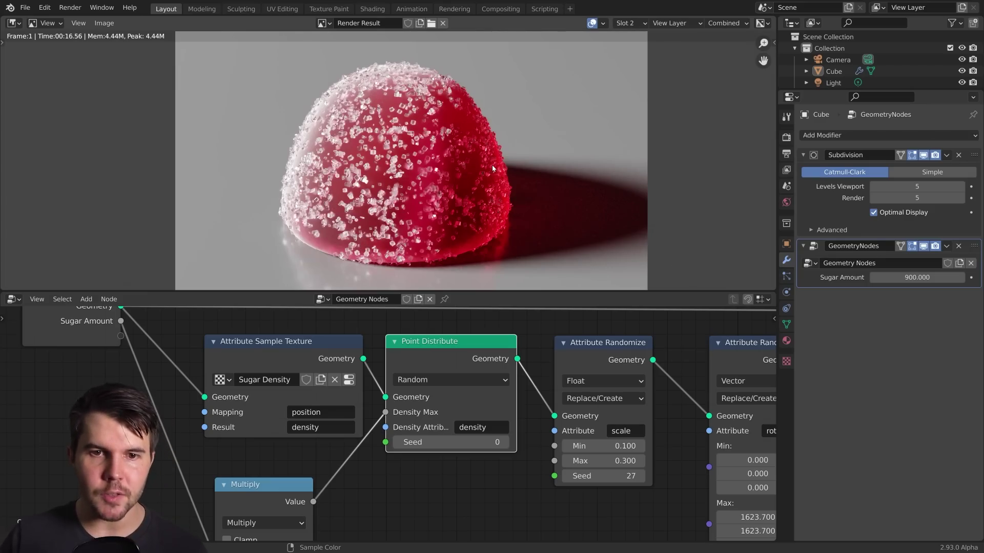
scroll(436, 167, up, 1)
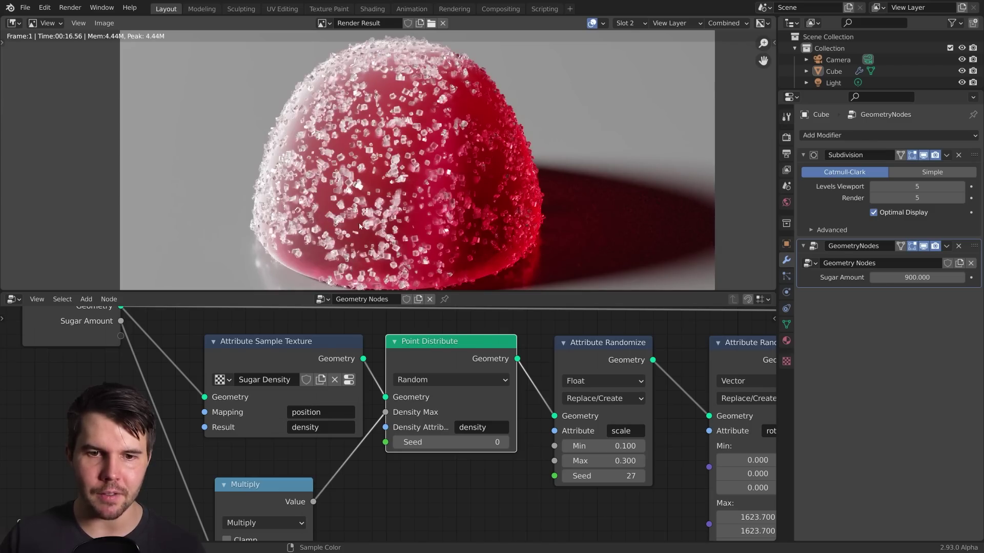
key(j)
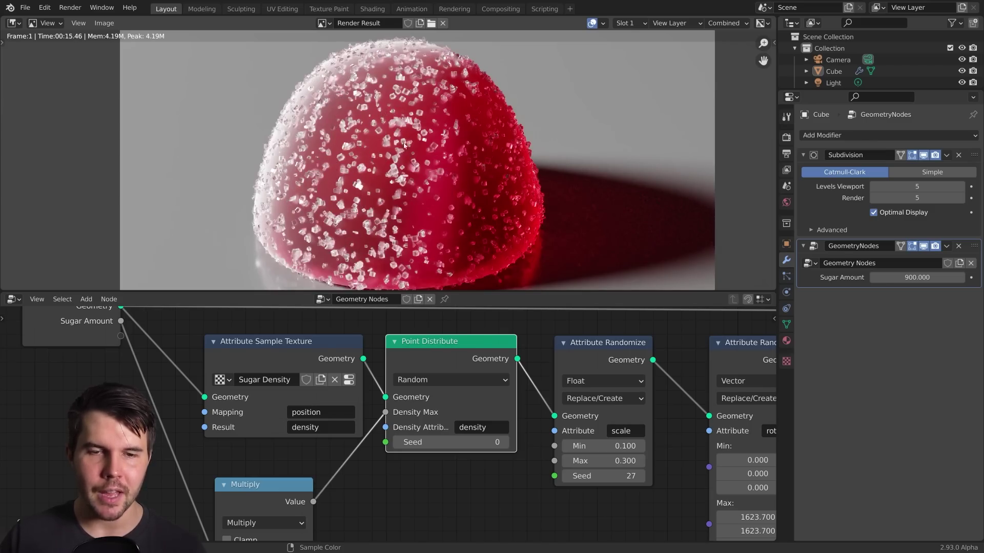
scroll(404, 141, down, 2)
key(j)
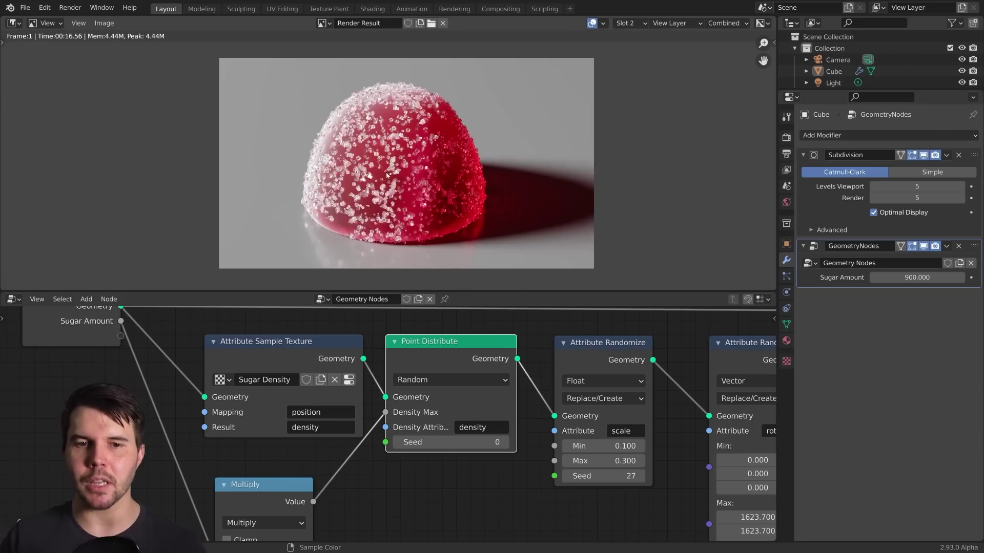
key(j)
key(j)
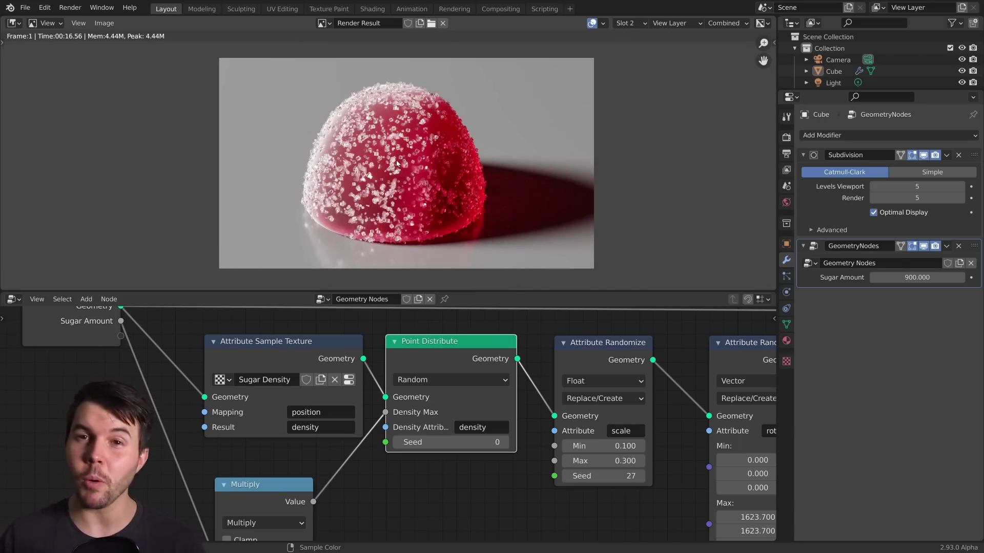
key(j)
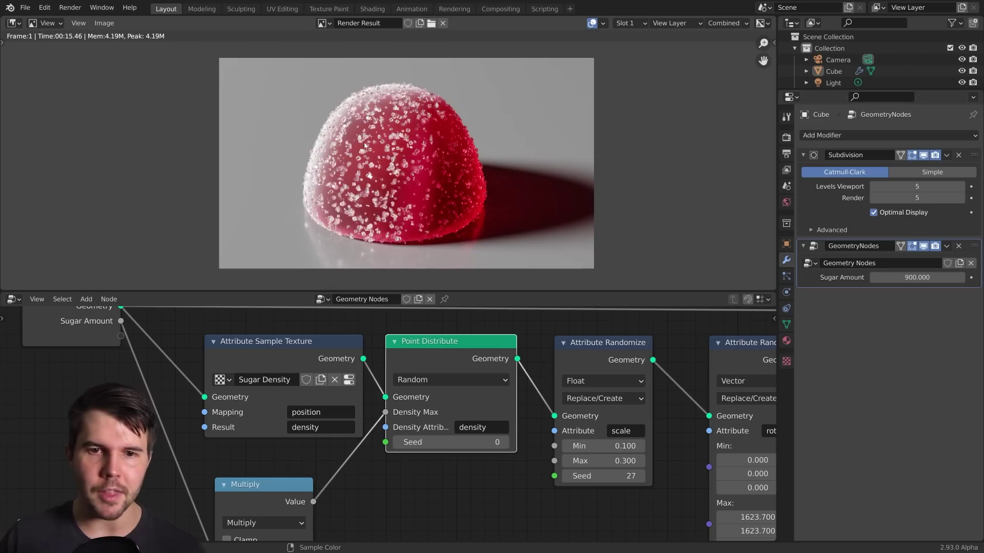
key(j)
key(j)
key(j)
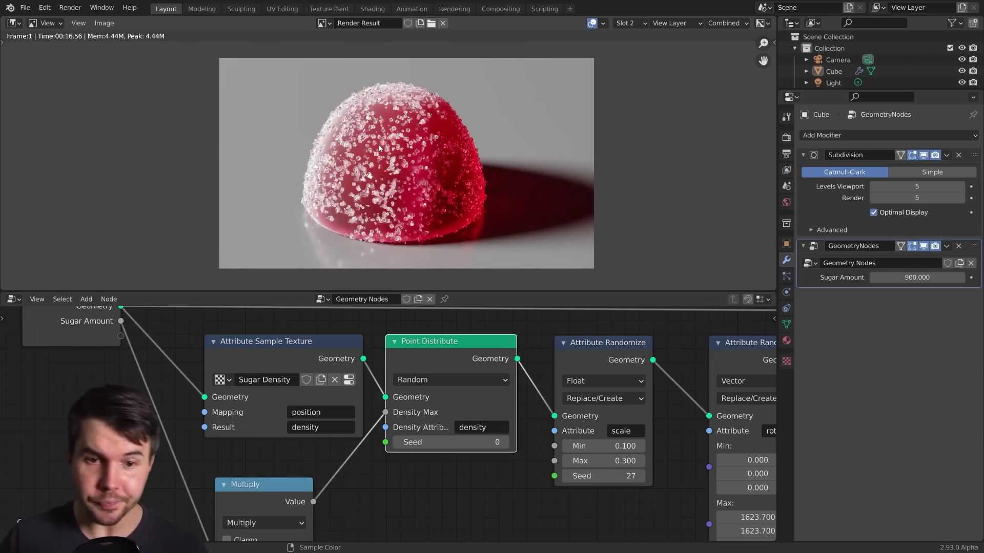
scroll(385, 155, up, 2)
scroll(384, 156, down, 2)
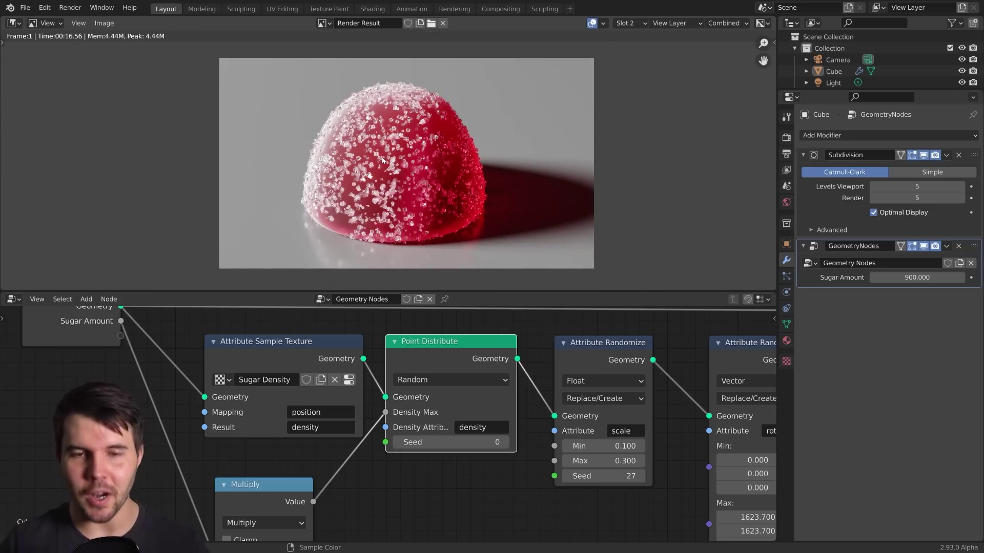
scroll(389, 192, up, 2)
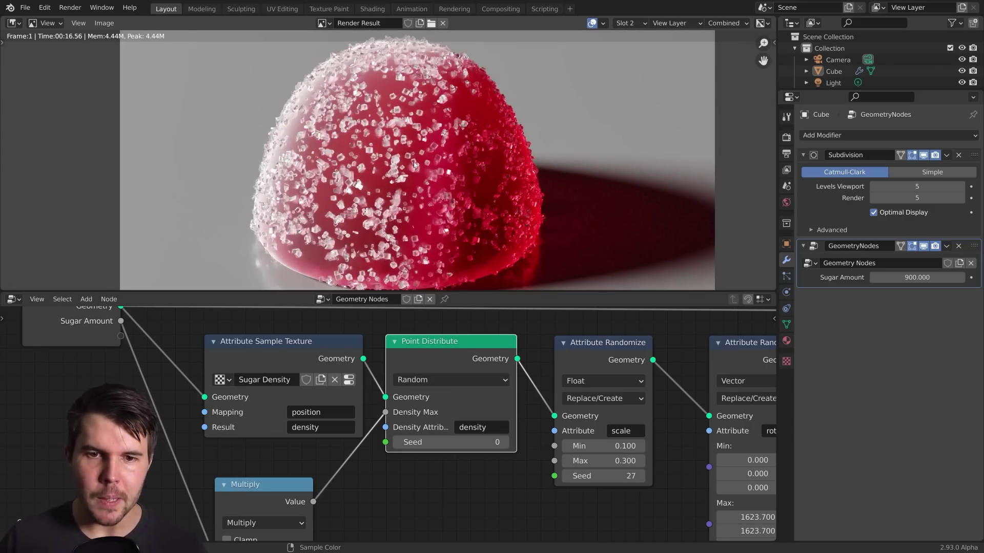
key(Escape)
Select the camera and reduce its Viewport Display size to 0.026 m
middle_drag(623, 373, 400, 357)
drag(389, 342, 395, 345)
middle_drag(434, 125, 424, 160)
scroll(459, 136, down, 5)
scroll(456, 138, up, 2)
scroll(423, 156, down, 2)
click(426, 76)
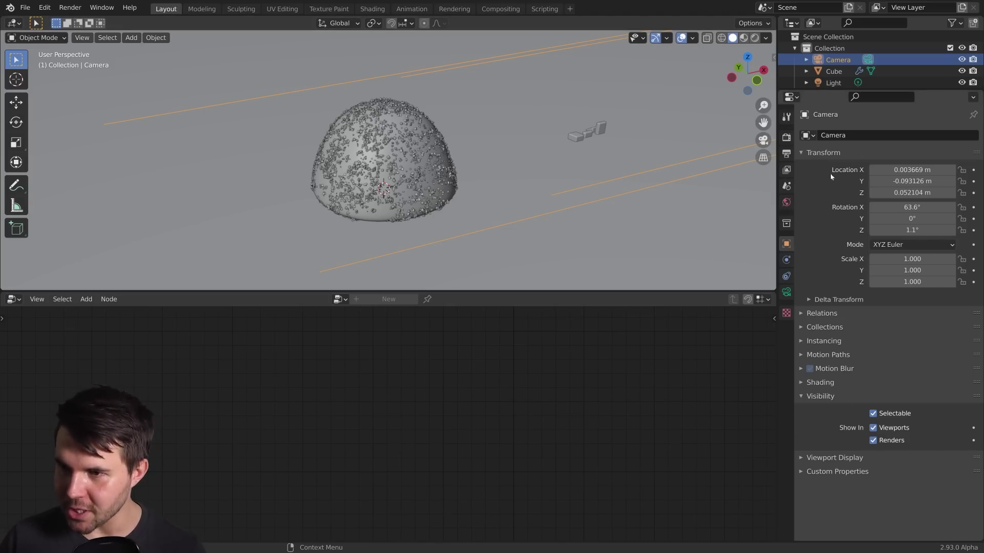
click(786, 292)
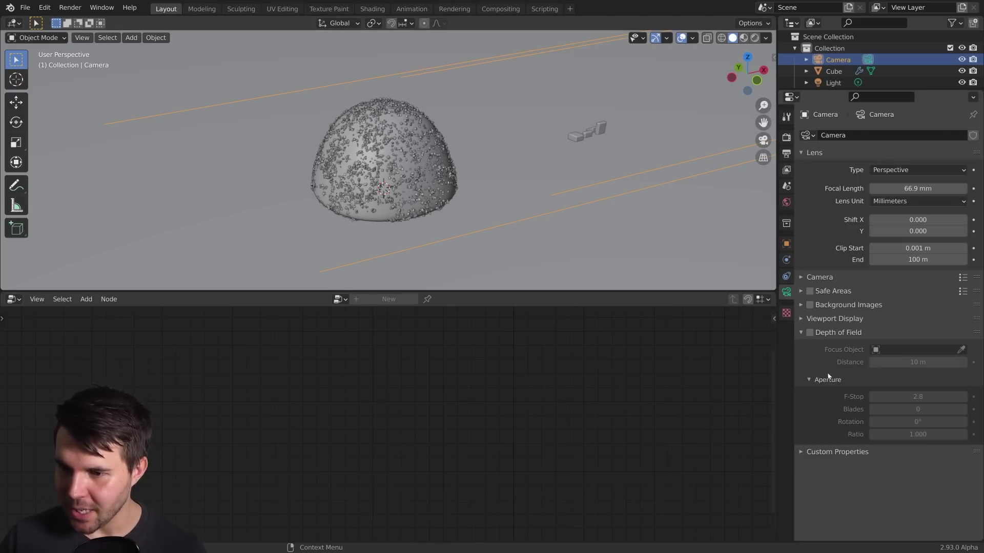
click(834, 320)
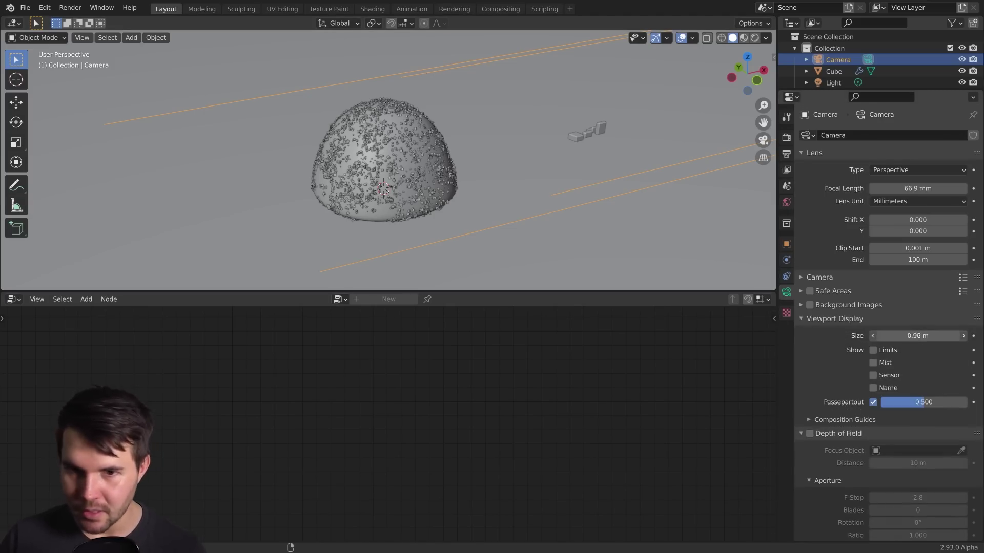
drag(917, 335, 882, 335)
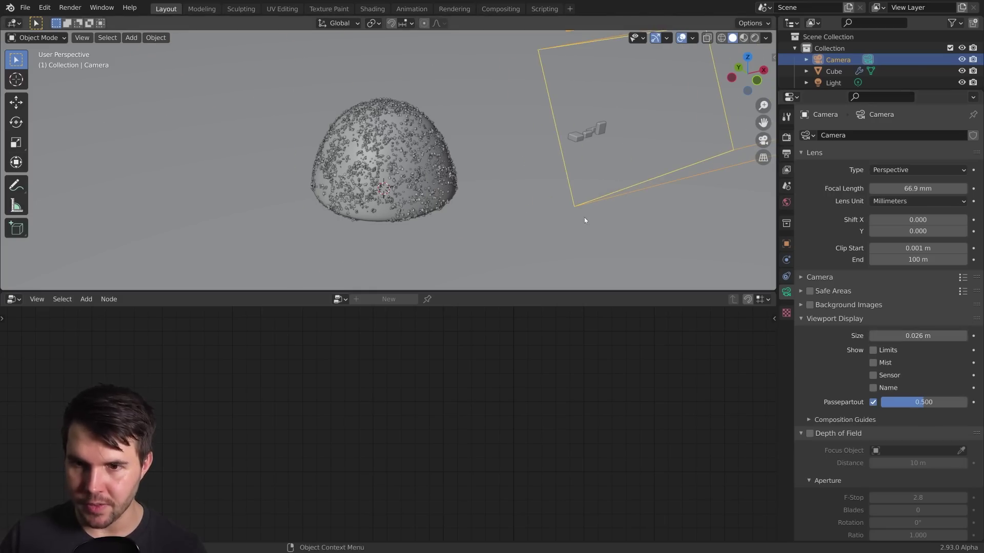
Select the gumdrop and lower the minimum of its scale Attribute Randomize node to 0.06
middle_drag(589, 220, 550, 221)
scroll(551, 221, down, 4)
scroll(560, 215, up, 5)
click(408, 171)
scroll(408, 171, up, 3)
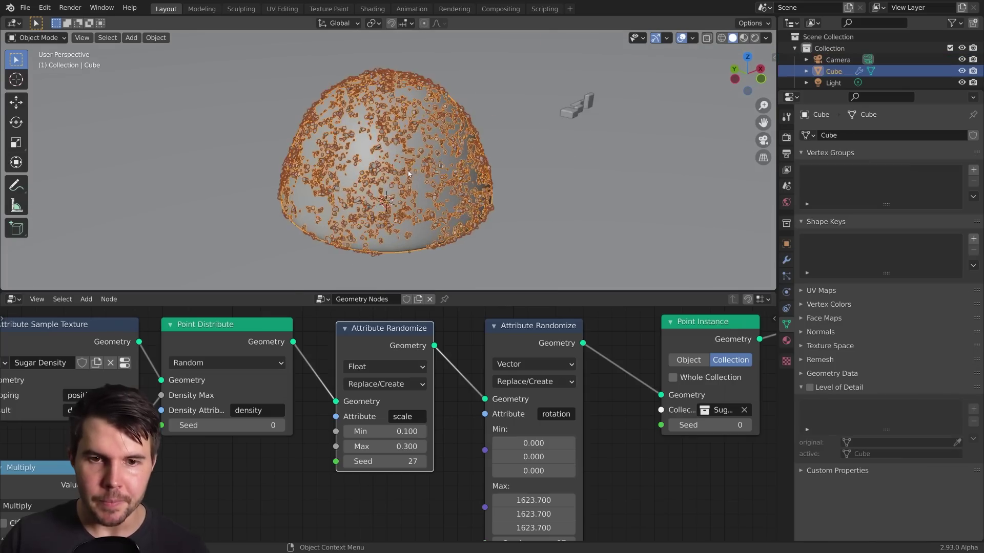
key(alt+a)
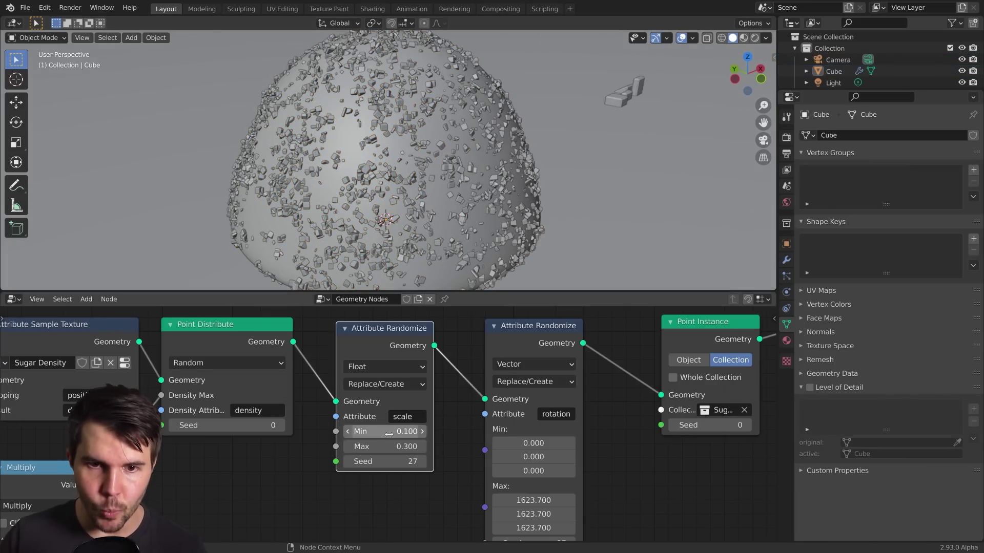
mouse_move(389, 433)
shift+mouse_down()
mouse_move(402, 433)
mouse_move(376, 432)
shift+mouse_up()
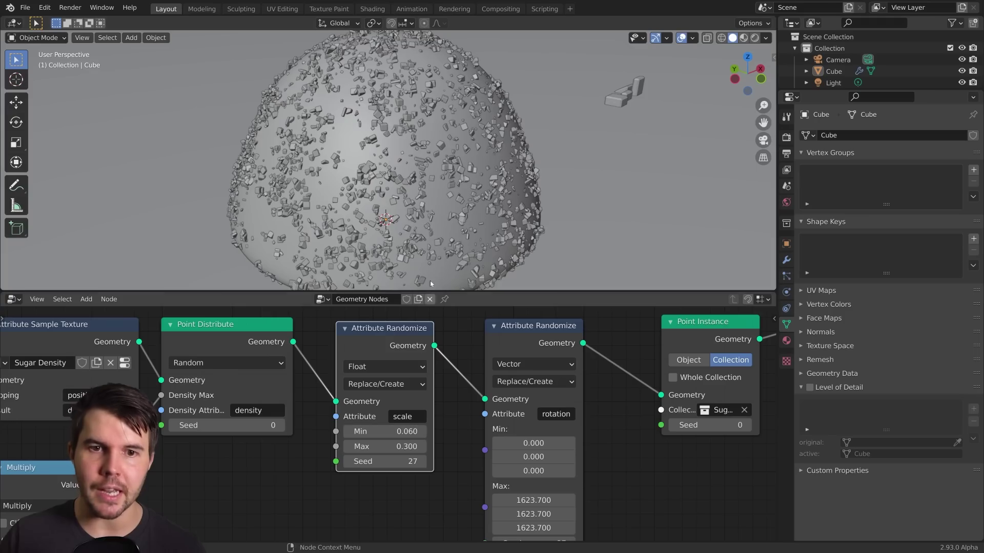
Try a maximum of 0.33 on the scale Attribute Randomize node and check the crystals up close
scroll(438, 205, up, 2)
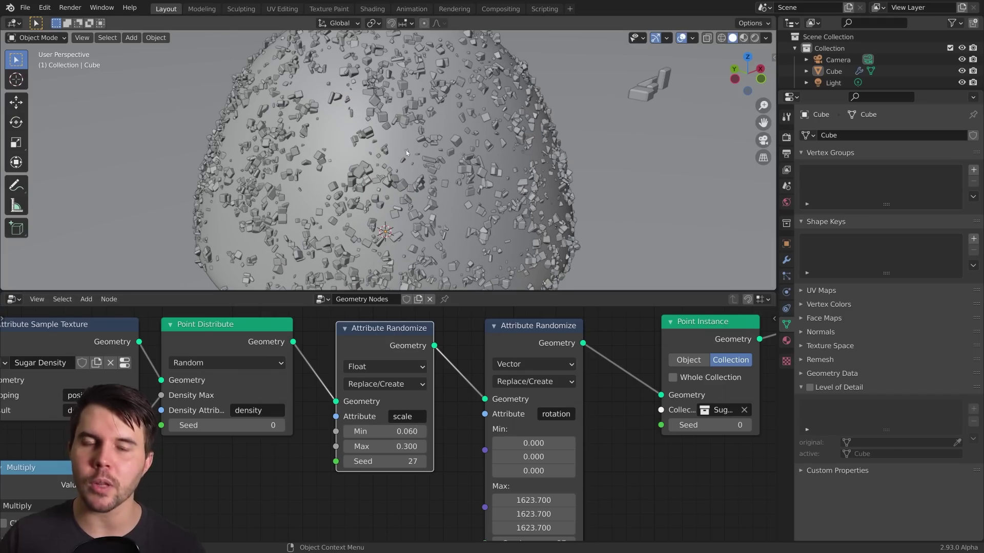
mouse_move(395, 446)
shift+mouse_down()
mouse_move(380, 446)
mouse_move(408, 446)
shift+mouse_up()
middle_drag(494, 166, 447, 182)
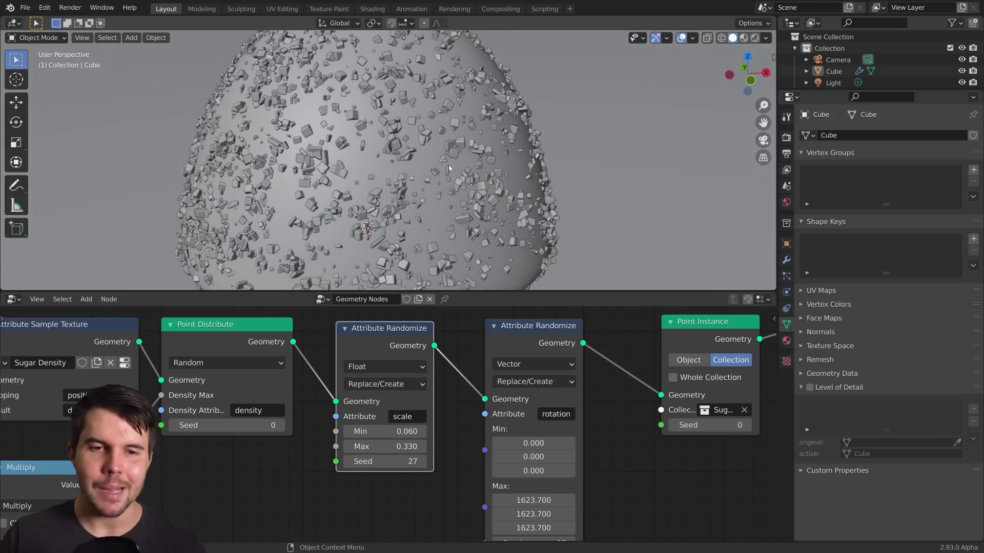
scroll(448, 182, down, 1)
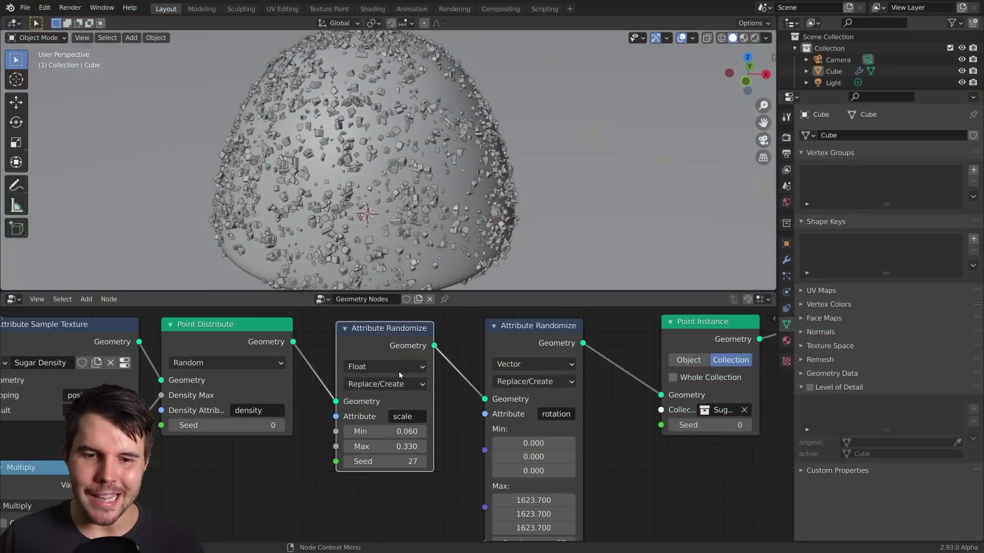
Try a maximum of 0.1 on the scale Attribute Randomize node and inspect the crystal sizes on the gumdrop
click(385, 447)
text(0.33)
key(BackSpace)
key(BackSpace)
key(BackSpace)
key(BackSpace)
text(.)
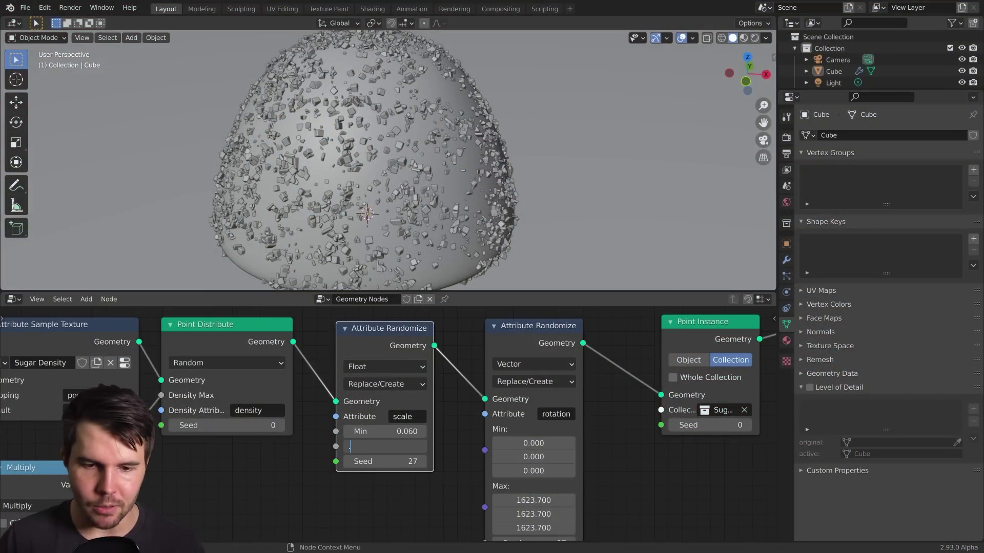
text(1)
key(Return)
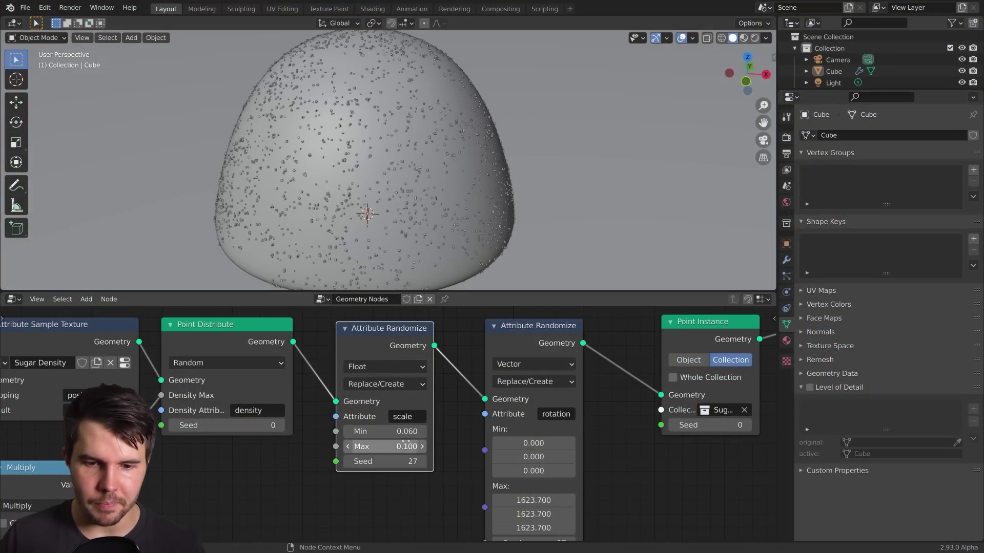
click(385, 447)
key(Return)
middle_drag(439, 158, 433, 153)
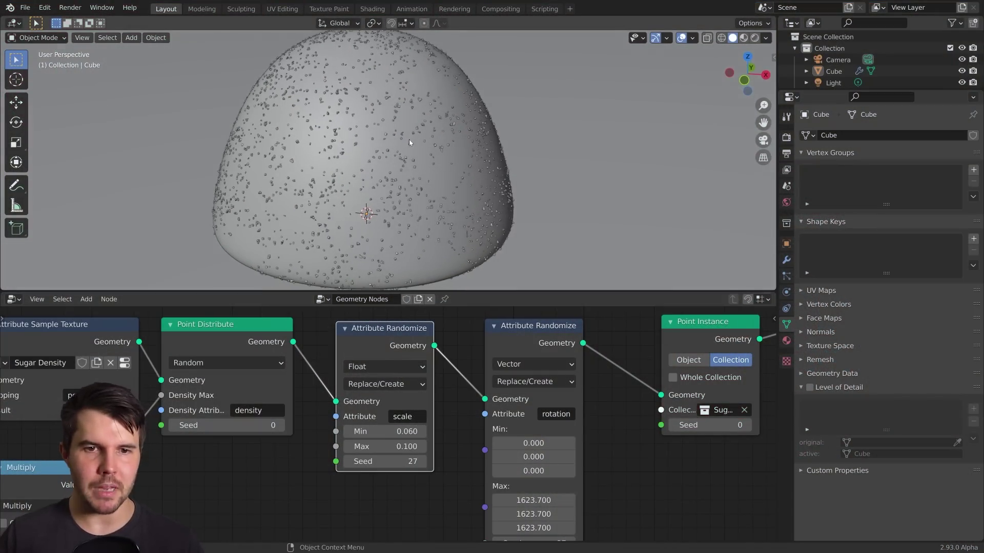
Set the scale Attribute Randomize maximum to 0.15 and check the crystals on the gumdrop
double_click(400, 446)
text(5)
key(Return)
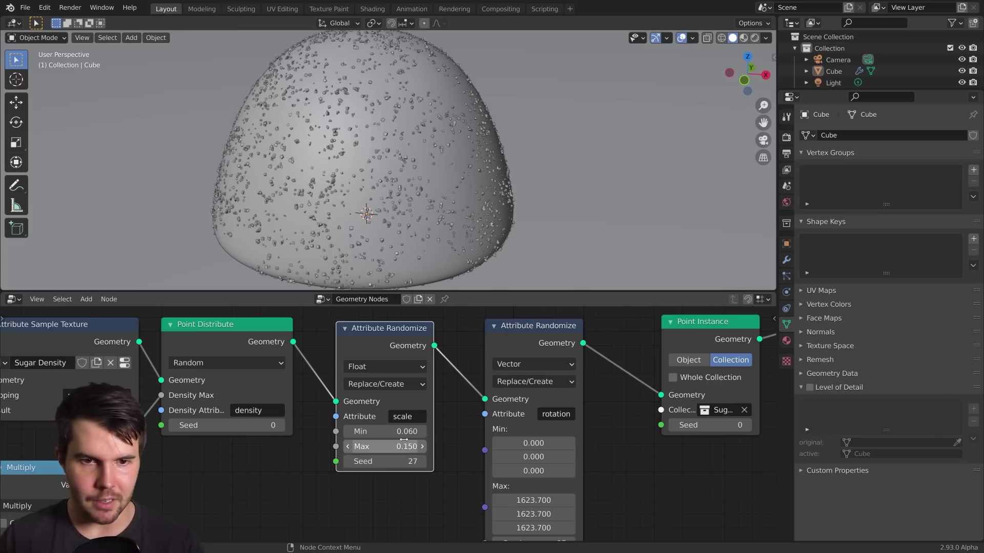
middle_drag(415, 157, 411, 158)
scroll(344, 175, down, 1)
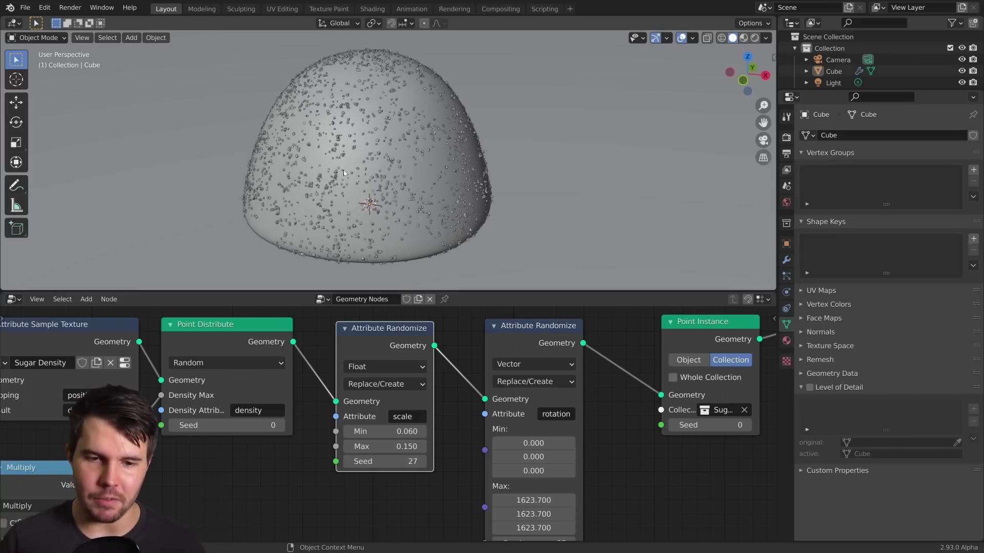
Examine the node chain from Attribute Sample Texture through Point Distribute and both Attribute Randomize nodes to Point Instance
scroll(309, 393, down, 3)
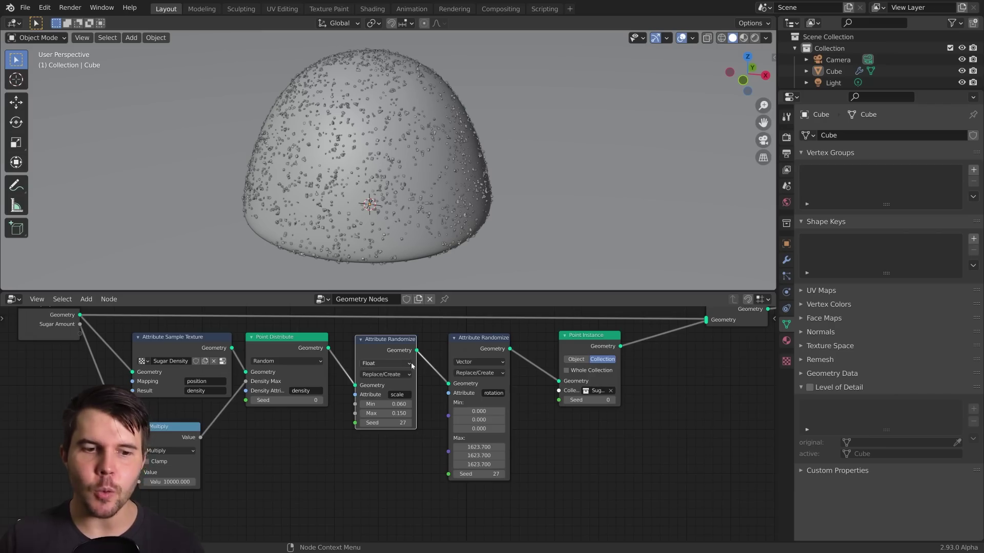
scroll(309, 396, down, 1)
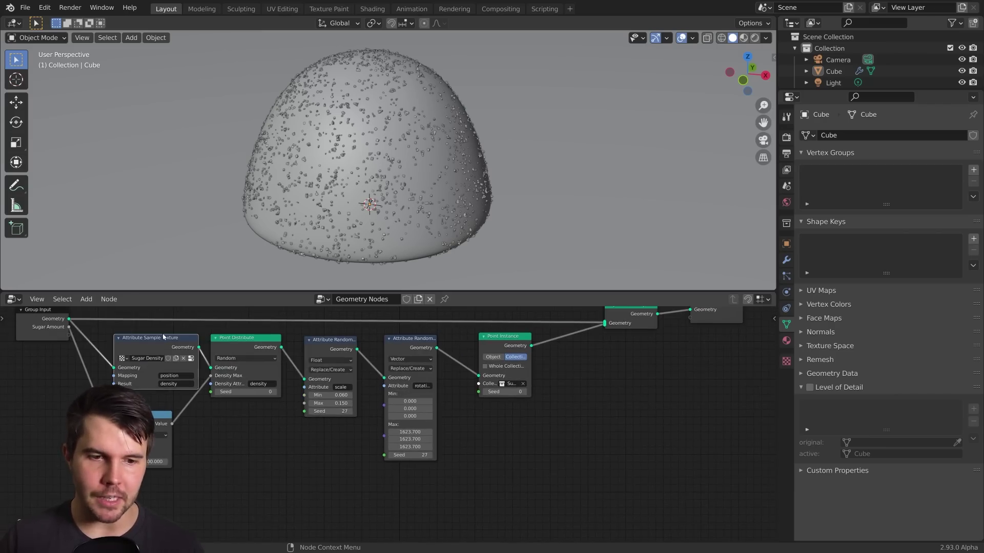
drag(152, 330, 504, 382)
scroll(461, 417, down, 1)
mouse_move(474, 479)
middle_down()
mouse_move(467, 445)
mouse_move(462, 471)
middle_up()
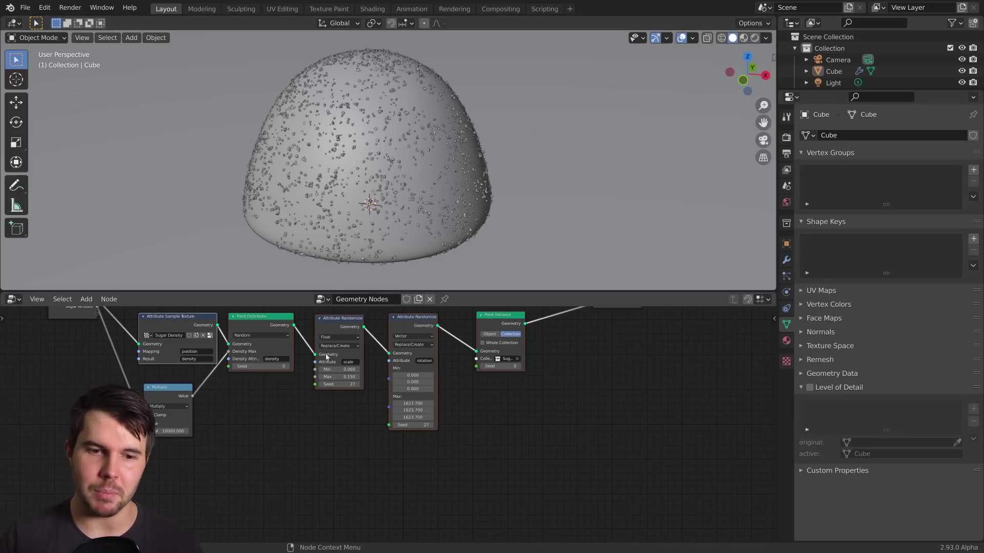
key(Home)
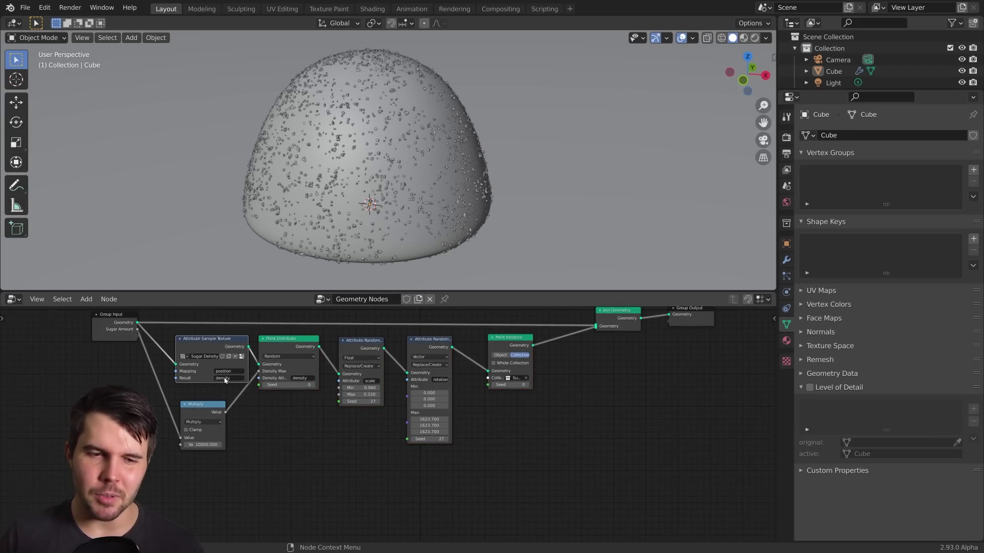
scroll(306, 412, up, 1)
scroll(307, 412, up, 1)
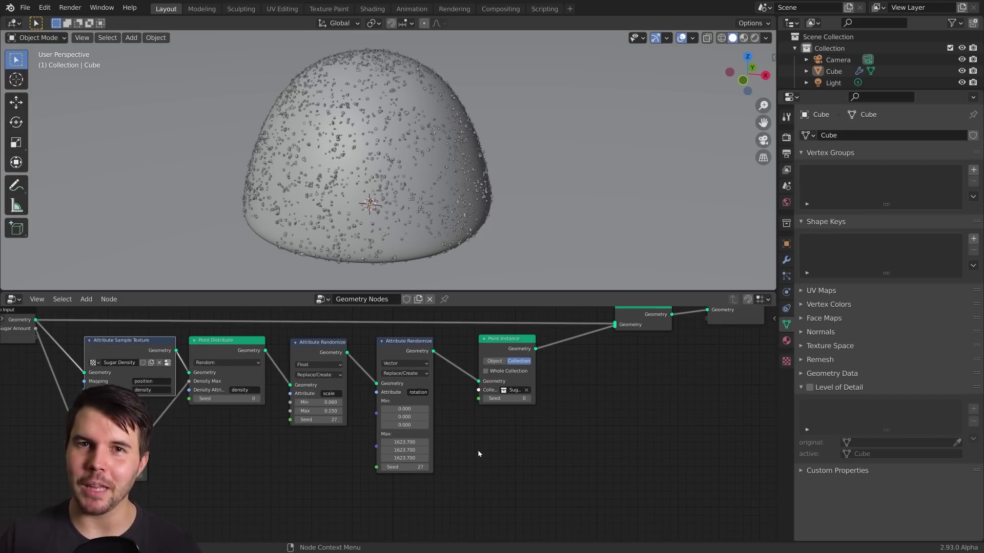
scroll(478, 453, down, 2)
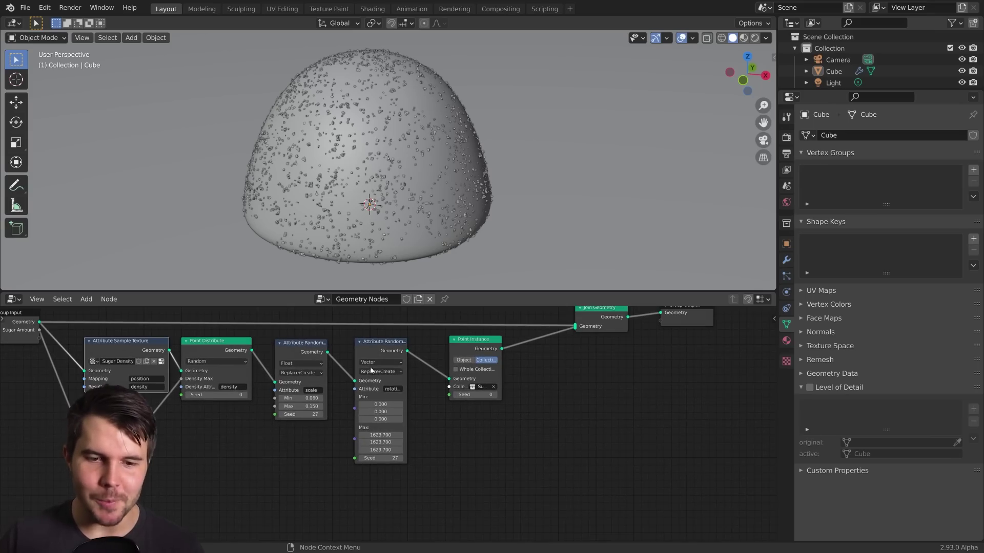
Shift the rotation Attribute Randomize node and everything downstream along X, opening a wide gap after the scale Attribute Randomize node
scroll(543, 450, down, 1)
drag(667, 465, 366, 330)
key(g)
key(x)
click(585, 338)
click(418, 394)
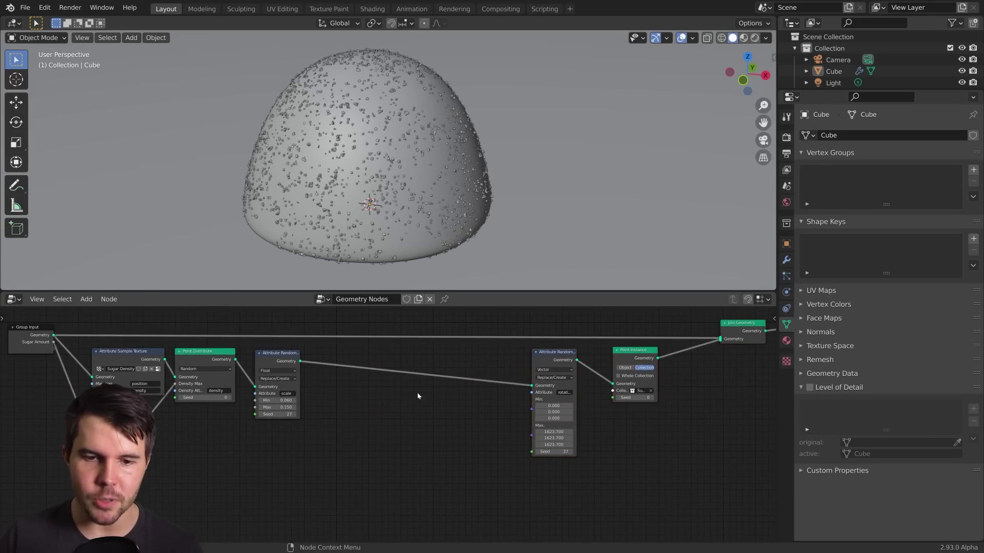
scroll(387, 414, up, 1)
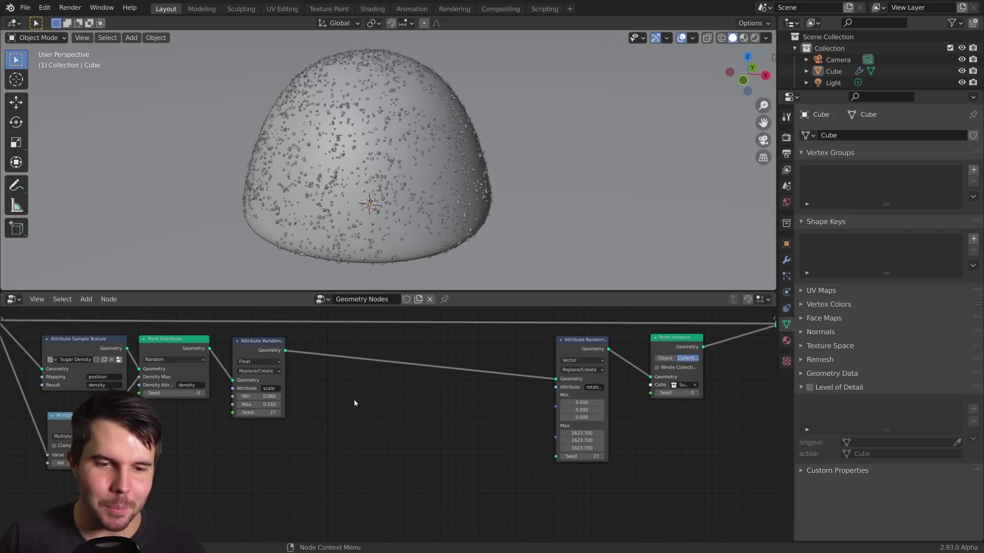
click(256, 349)
drag(257, 349, 252, 346)
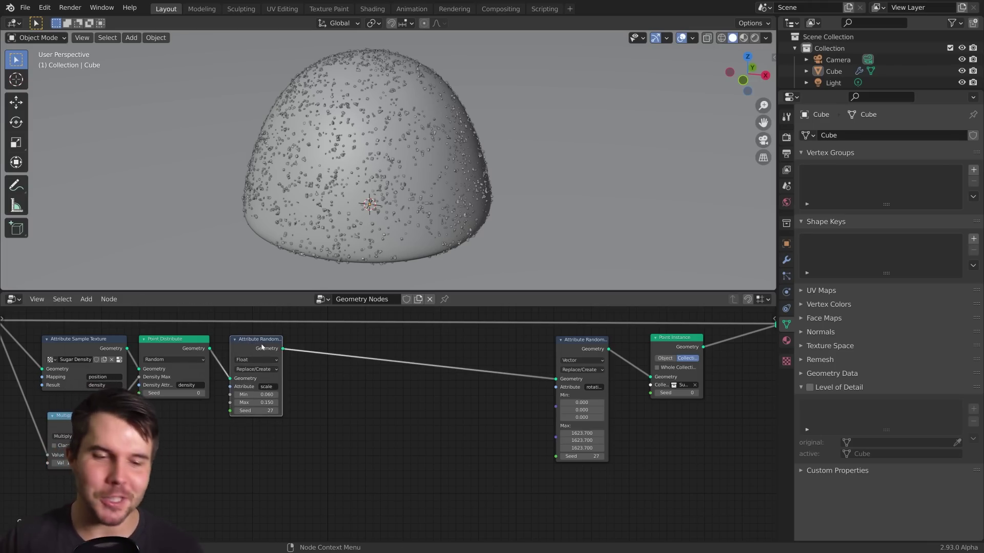
Change the attribute name on the scale Attribute Randomize node to "small"
scroll(369, 323, up, 2)
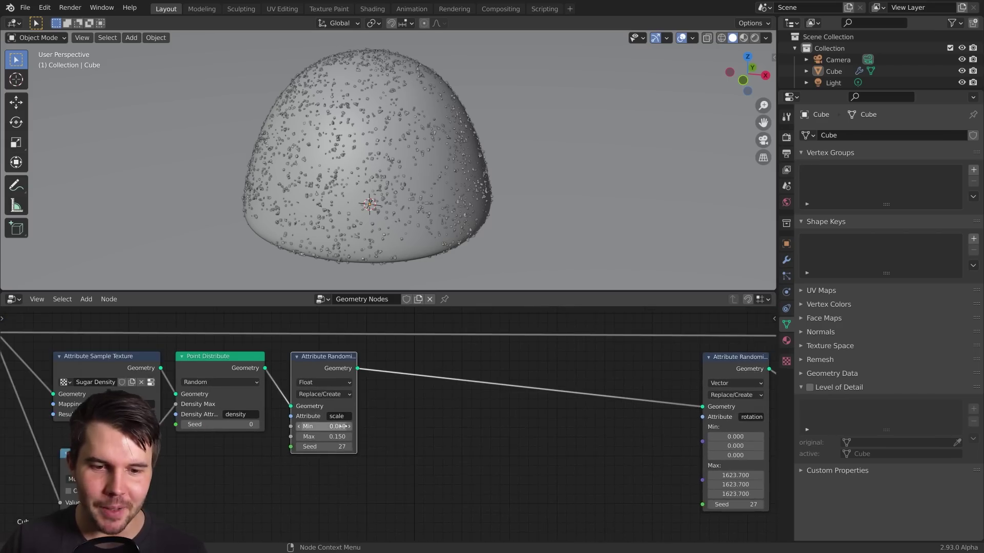
scroll(338, 418, up, 2)
click(338, 418)
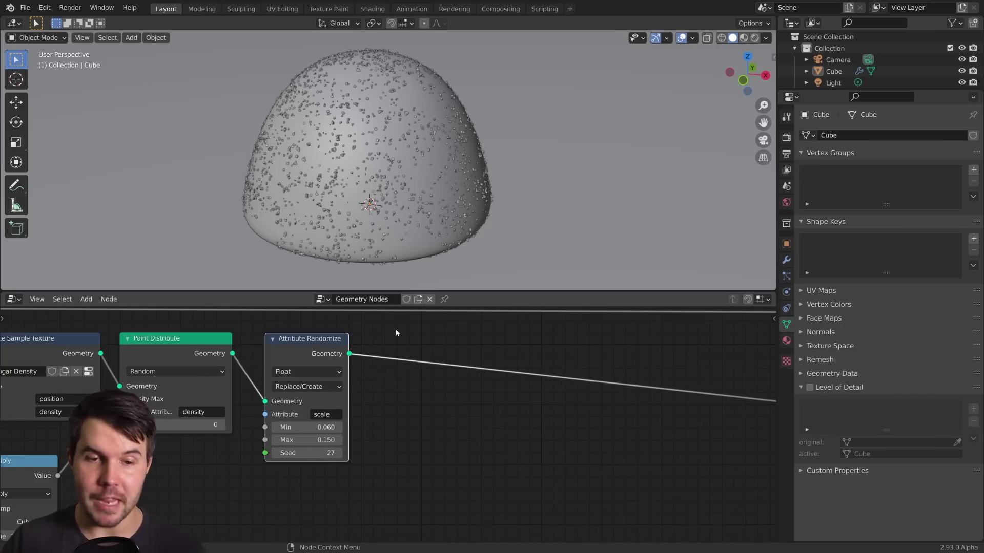
scroll(522, 442, down, 6)
scroll(359, 446, up, 5)
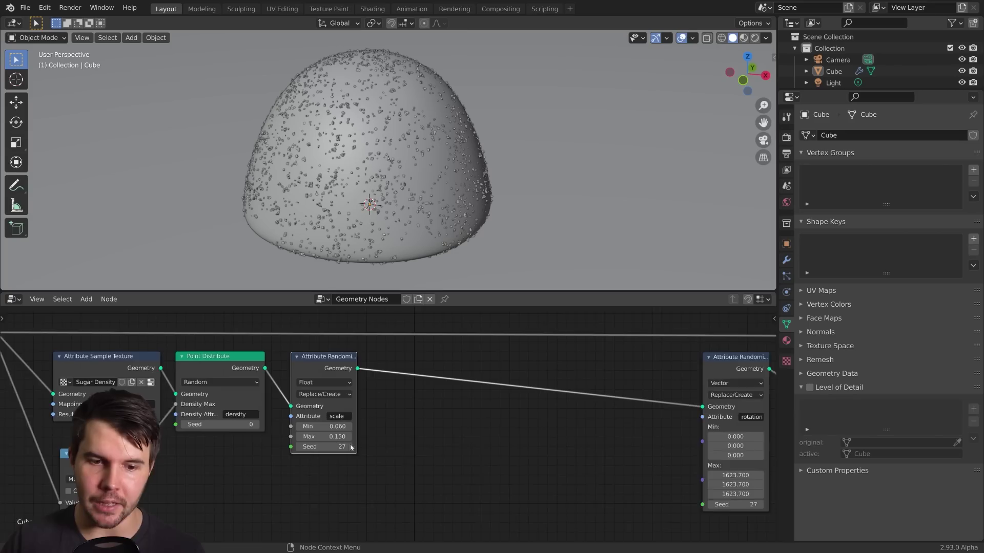
middle_drag(364, 418, 373, 417)
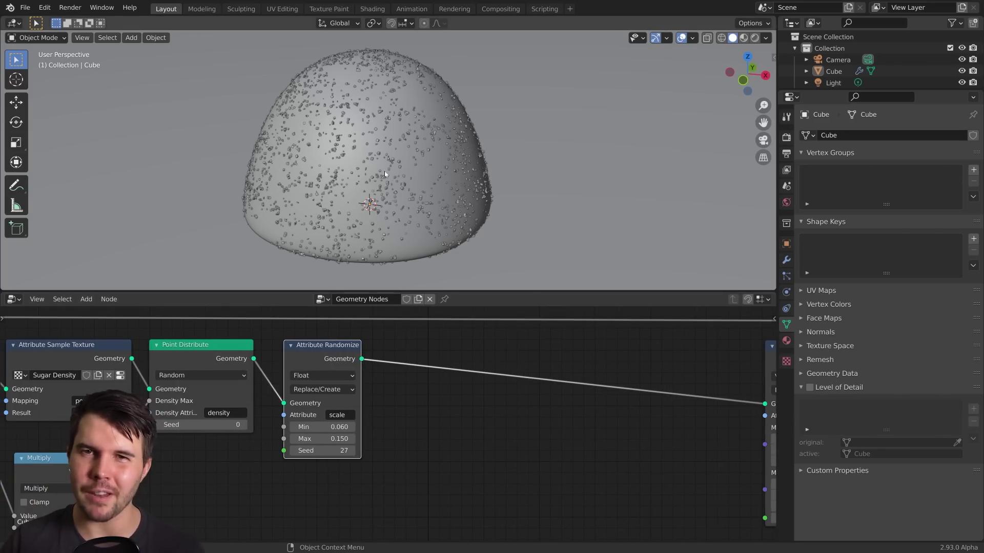
middle_drag(351, 395, 290, 372)
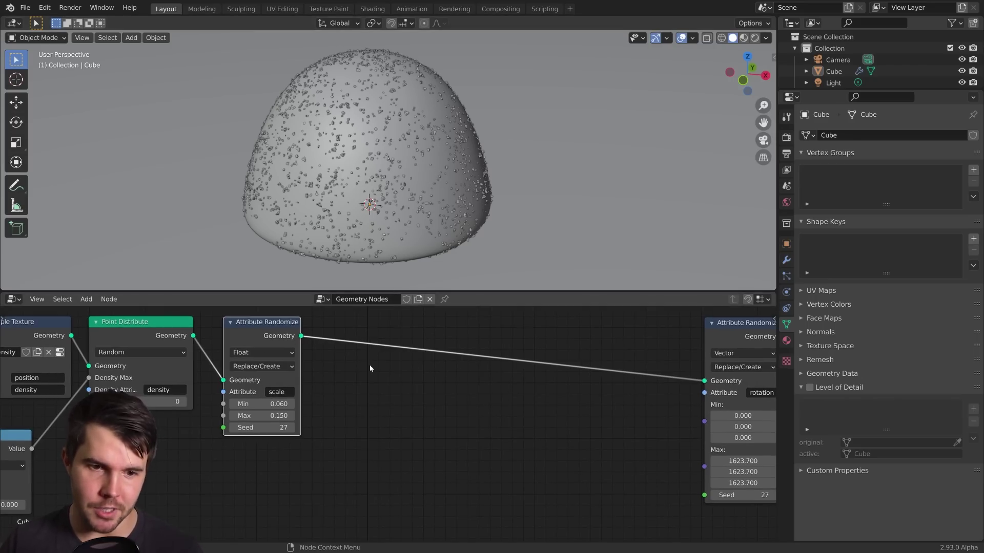
middle_drag(370, 365, 415, 360)
click(324, 387)
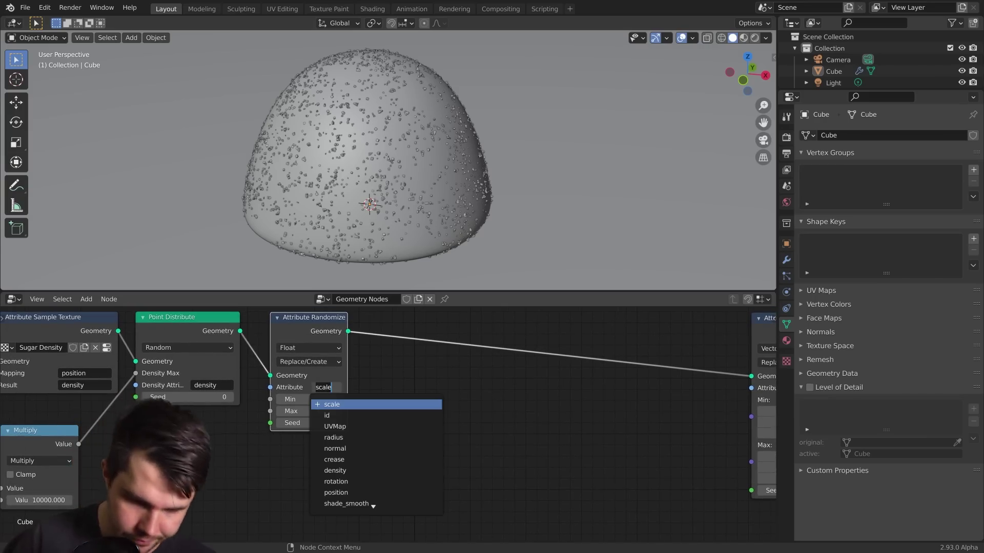
text(small)
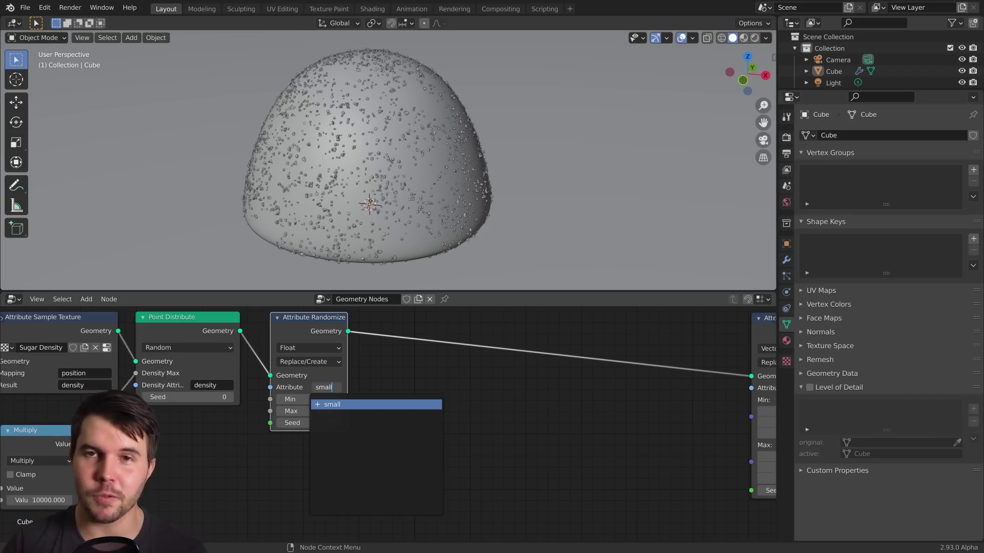
key(Return)
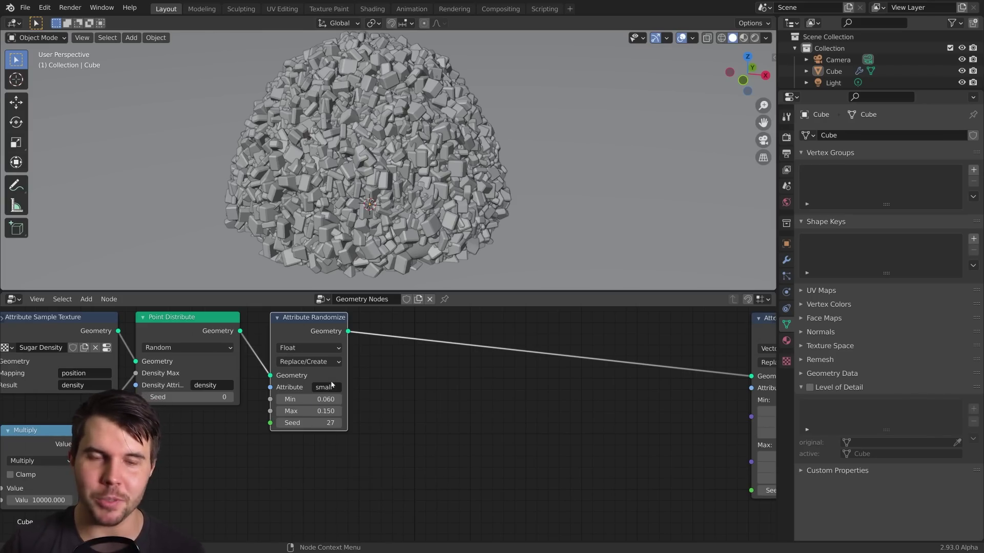
Compare the crystals covering the gumdrop with the original sugar crystal objects beside it
middle_drag(366, 399, 351, 407)
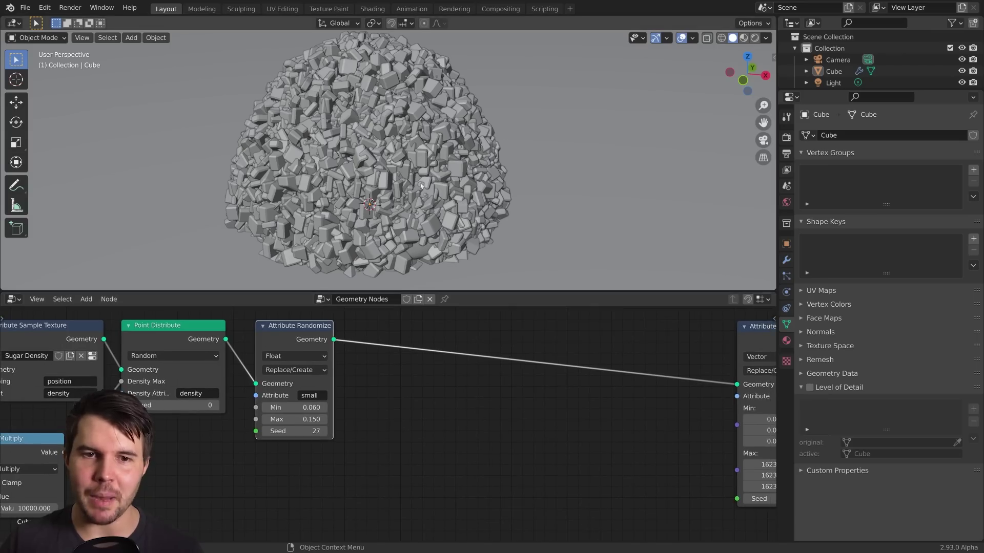
scroll(411, 195, down, 3)
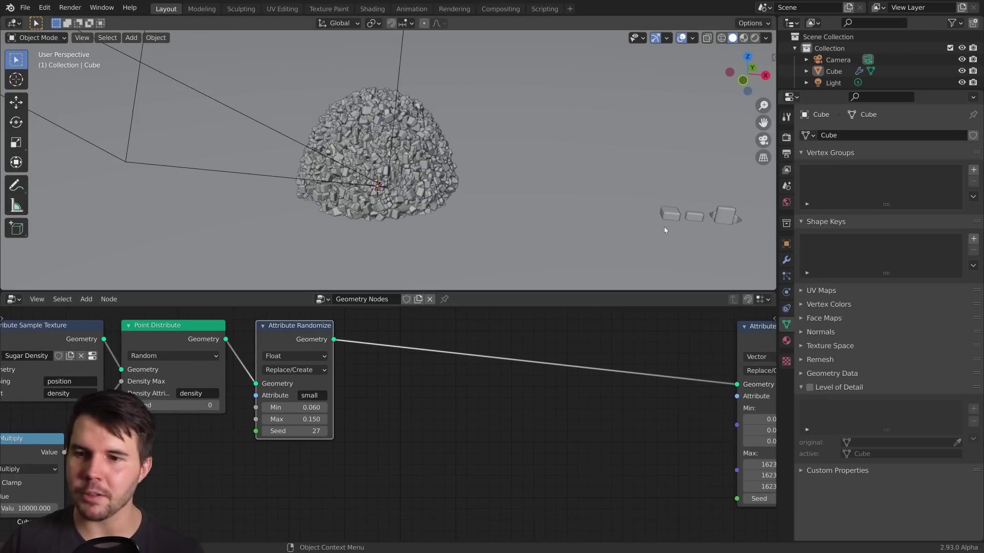
click(693, 216)
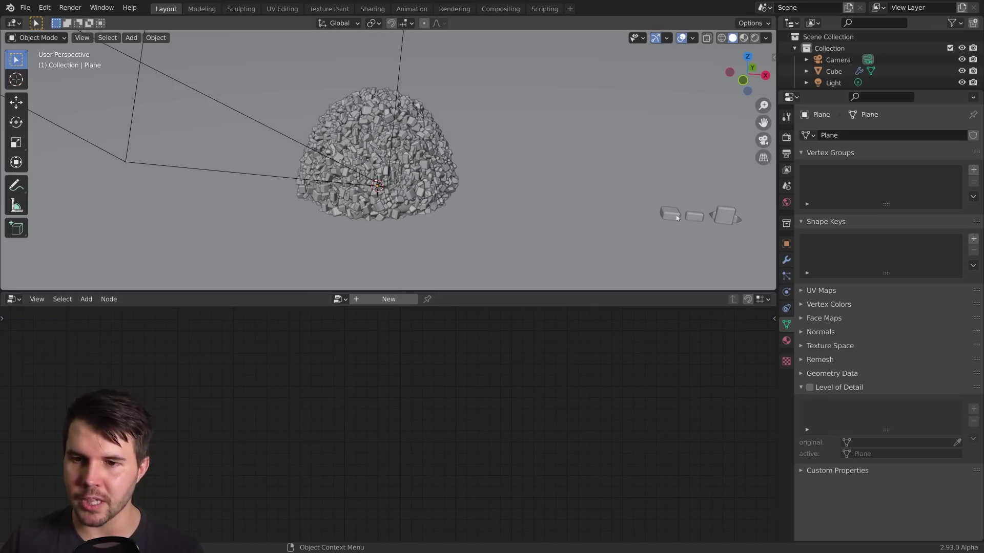
click(420, 171)
scroll(391, 207, up, 2)
key(a)
middle_drag(396, 181, 396, 169)
key(alt+a)
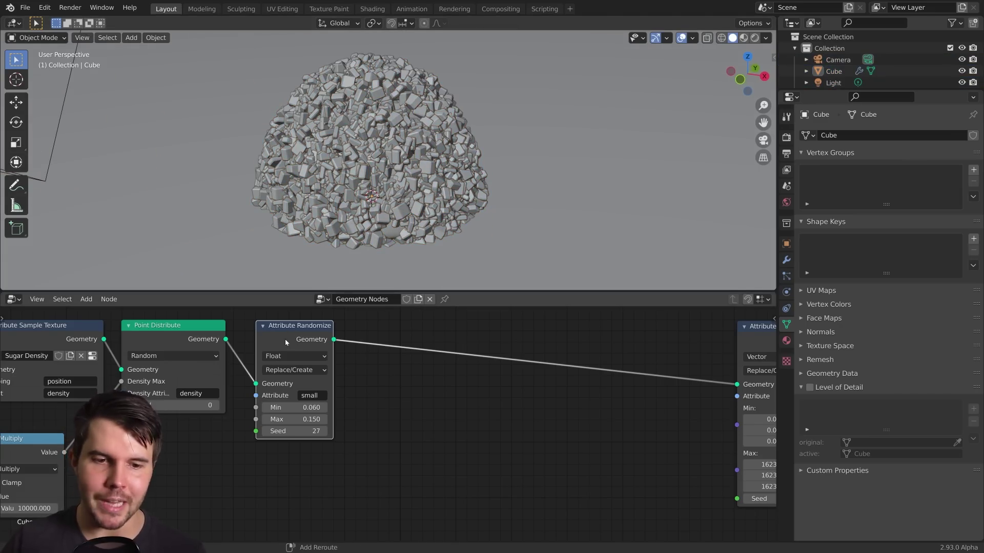
Duplicate the "small" Attribute Randomize node directly after itself in the chain and name the copy's attribute "big"
key(shift+d)
click(389, 345)
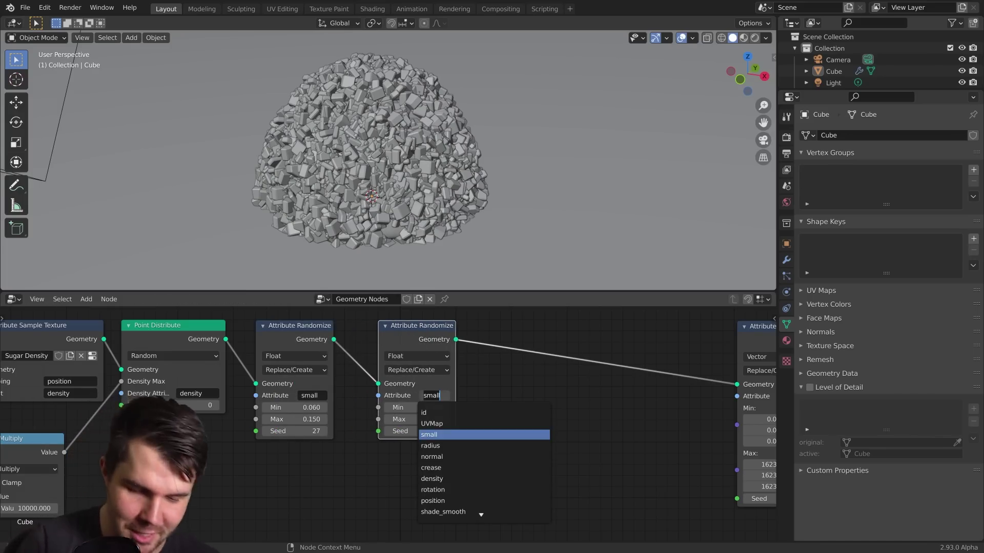
text(bi)
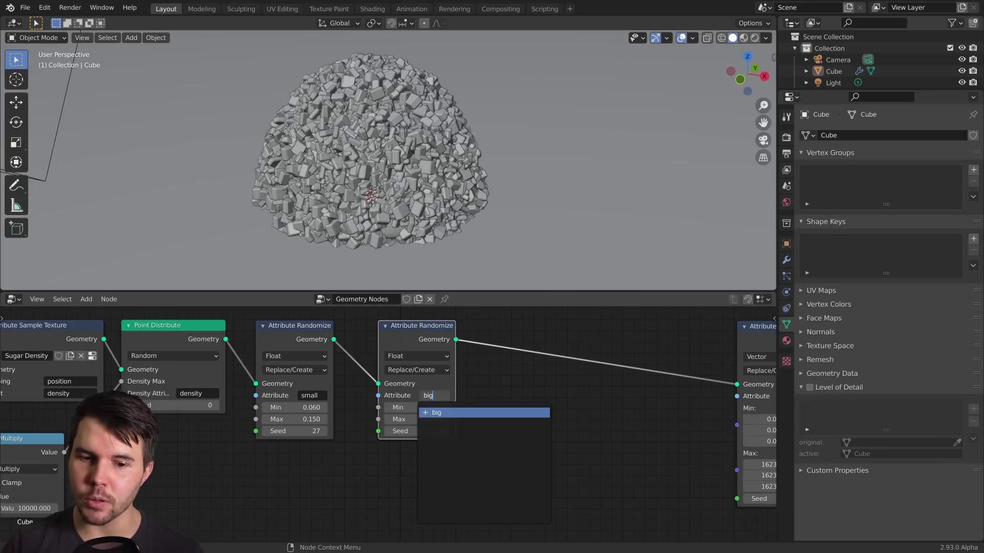
text(g)
key(Return)
Set the "big" Attribute Randomize node's maximum to 0.5 and its minimum to 0.4
scroll(409, 440, up, 2)
click(426, 417)
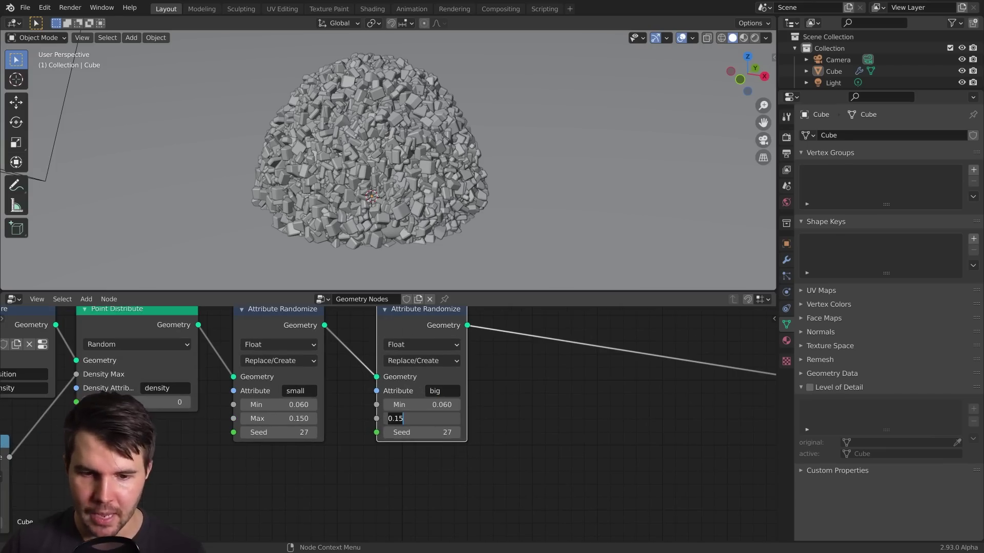
text(.5)
key(Return)
click(437, 404)
text(0.4)
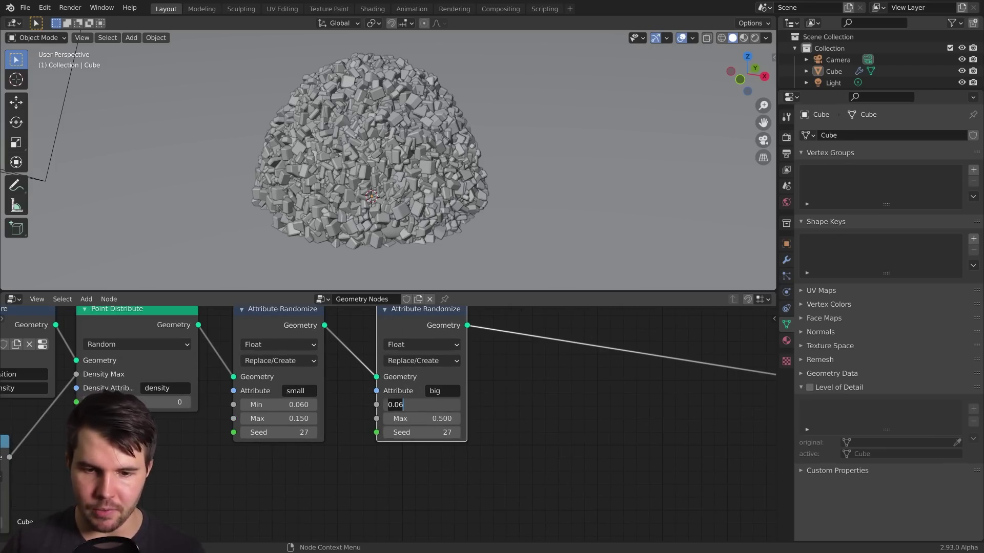
key(Return)
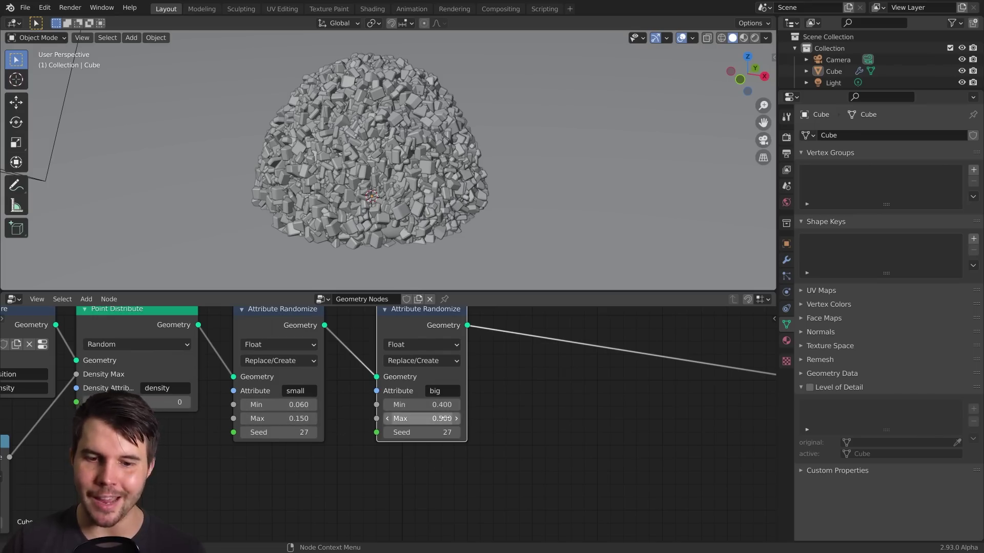
Duplicate the Sugar Density Attribute Sample Texture node and insert the copy directly after the "big" Attribute Randomize node
scroll(441, 415, down, 1)
middle_drag(442, 415, 637, 411)
scroll(288, 404, down, 2)
click(266, 373)
middle_drag(271, 377, 256, 376)
scroll(385, 188, up, 1)
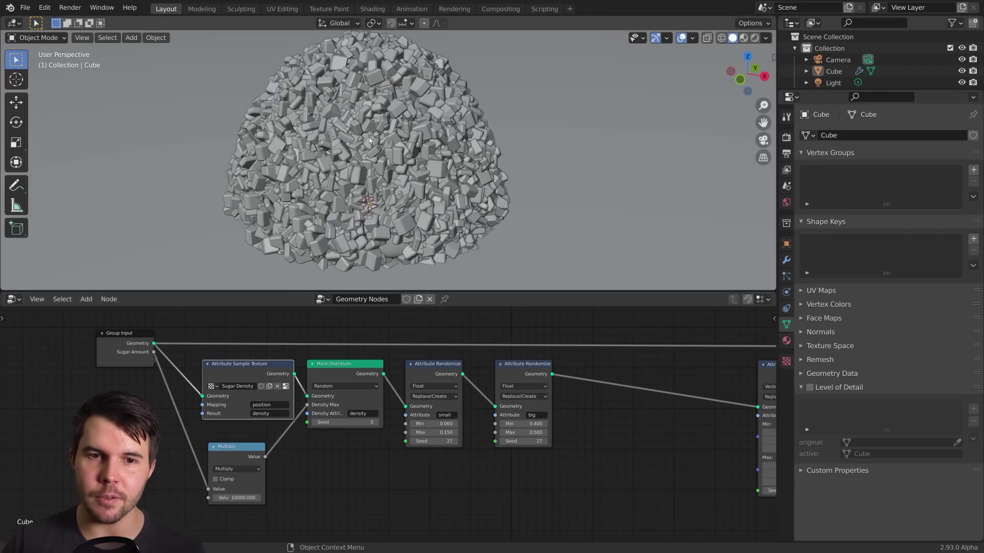
middle_drag(376, 425, 268, 413)
key(shift+d)
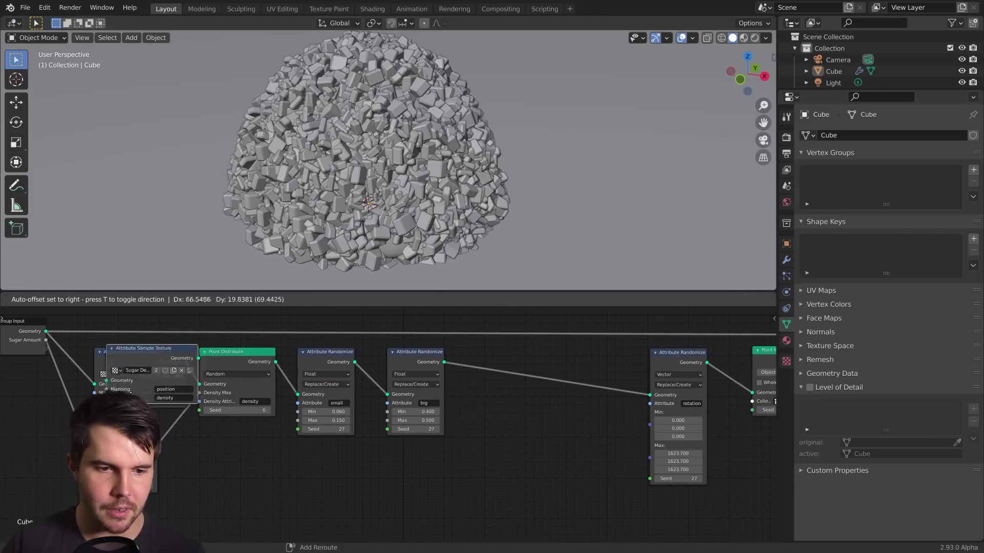
click(488, 394)
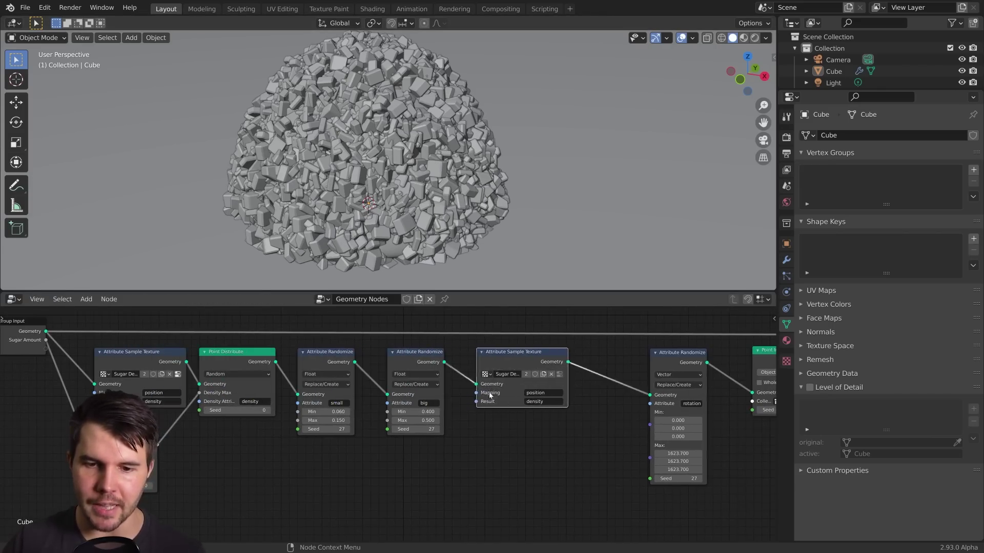
Move the duplicated Attribute Sample Texture node along X, closer to the "big" Attribute Randomize node
middle_drag(543, 422, 446, 427)
scroll(435, 424, up, 2)
scroll(359, 418, up, 1)
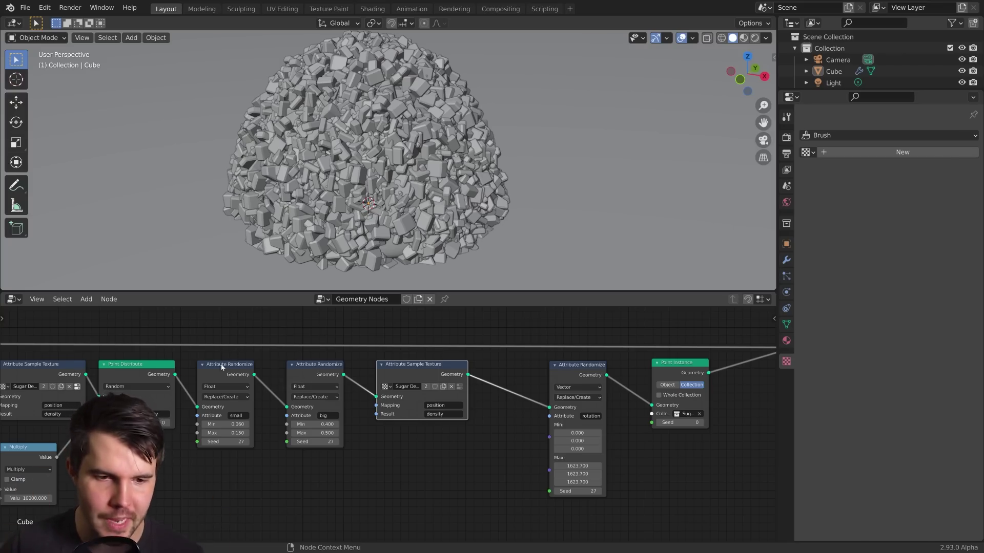
click(222, 366)
click(307, 374)
click(401, 371)
scroll(409, 390, up, 2)
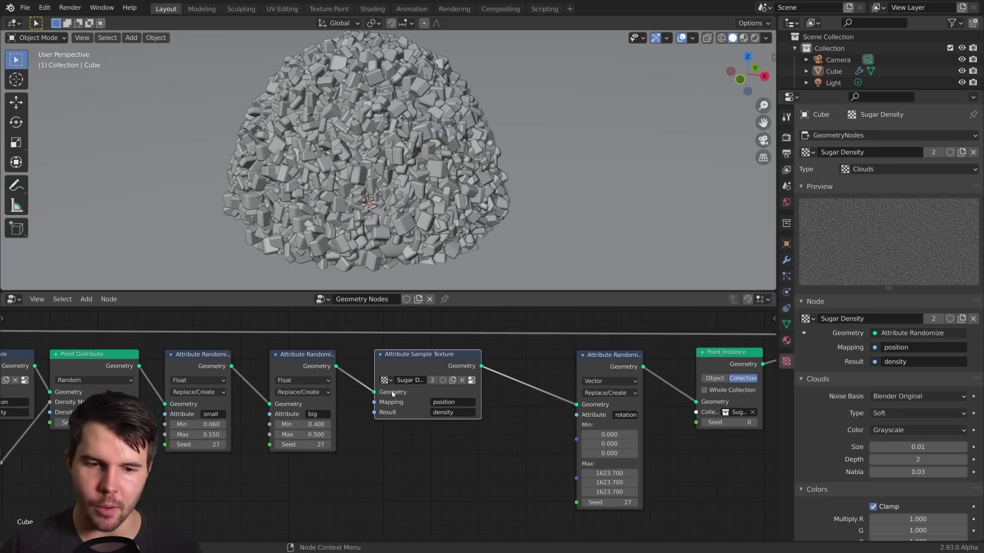
key(g)
key(x)
click(399, 382)
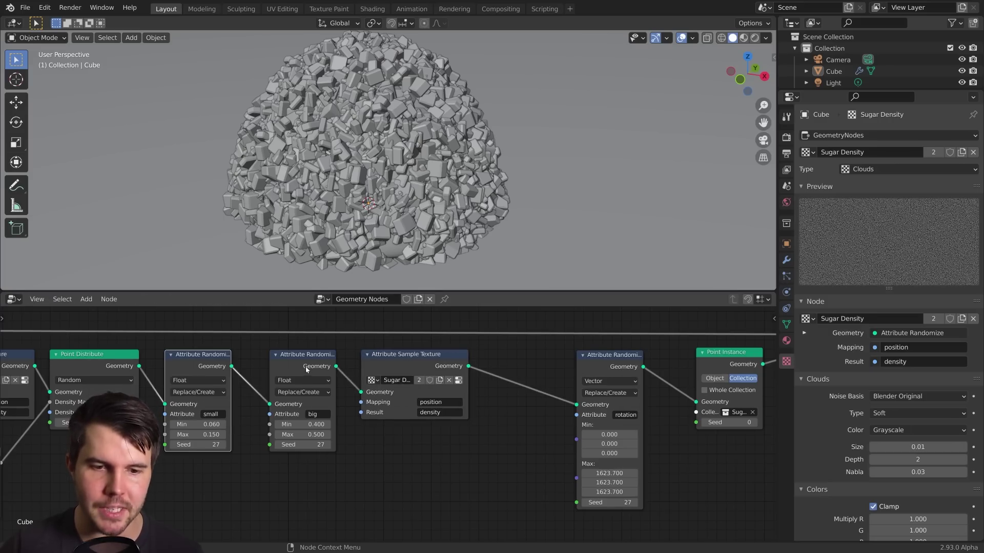
click(297, 404)
click(410, 367)
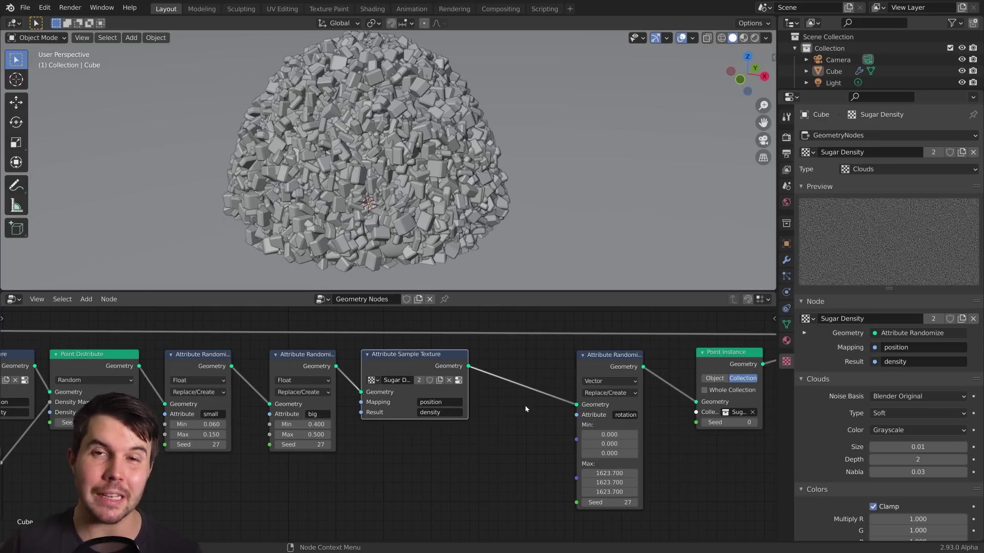
Change the result attribute of the duplicated Attribute Sample Texture node to "blend"
scroll(463, 412, up, 2)
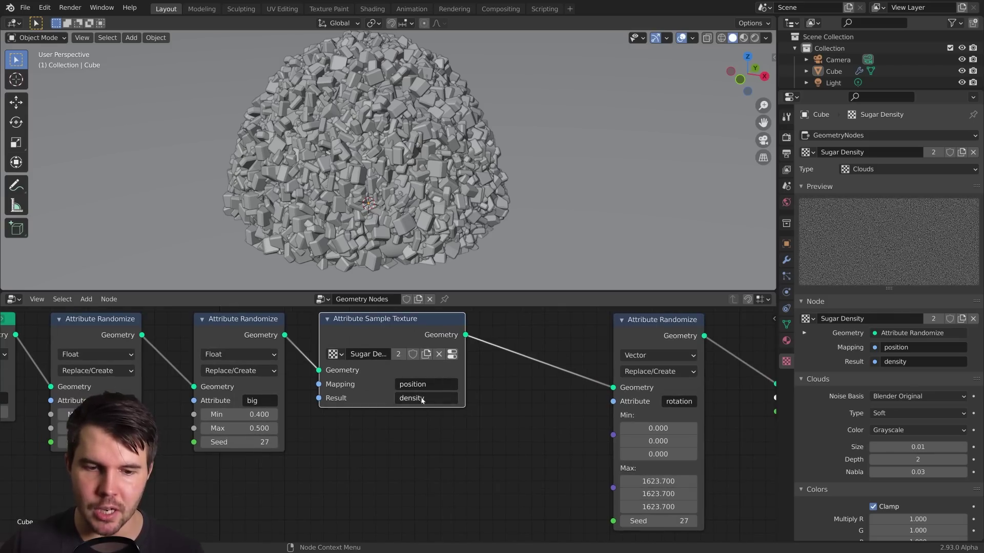
click(424, 399)
key(Return)
click(424, 399)
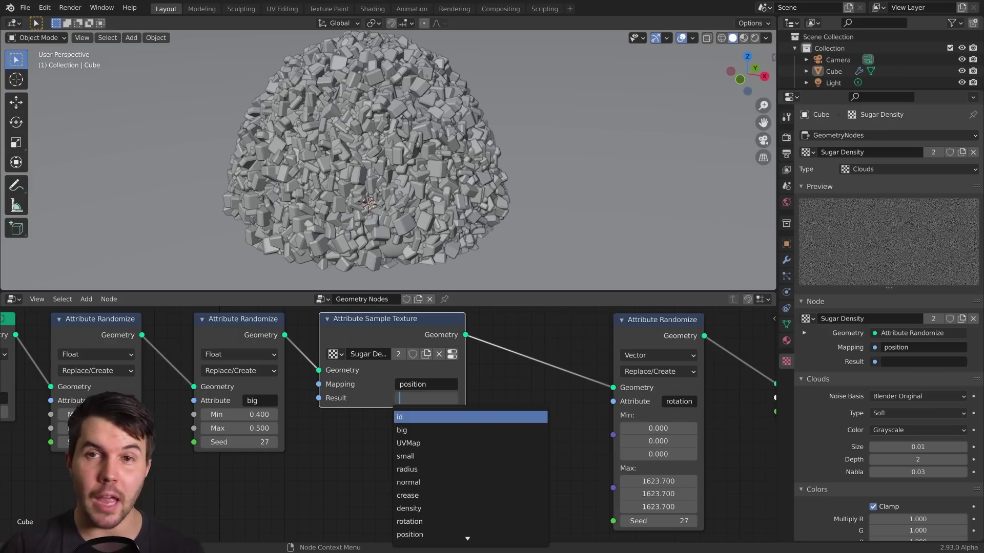
text(blend)
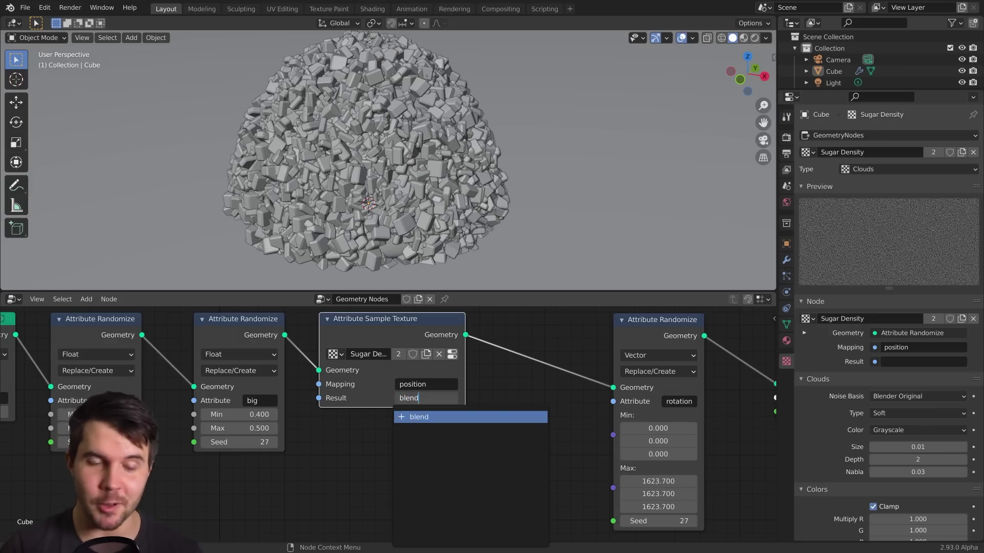
key(Return)
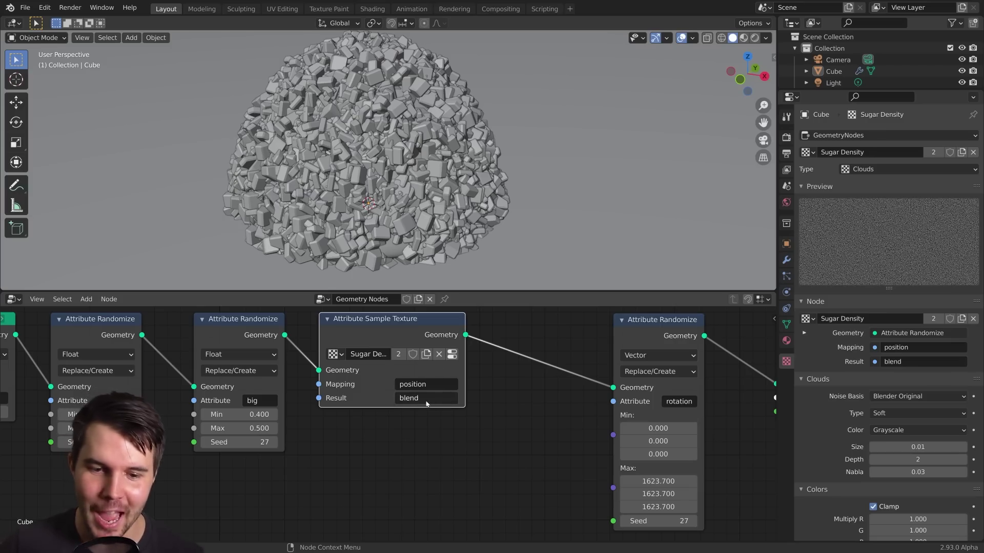
Shift the rotation Attribute Randomize node and everything downstream along X, keeping the "blend" Attribute Sample Texture node beside the "big" node
scroll(444, 392, down, 3)
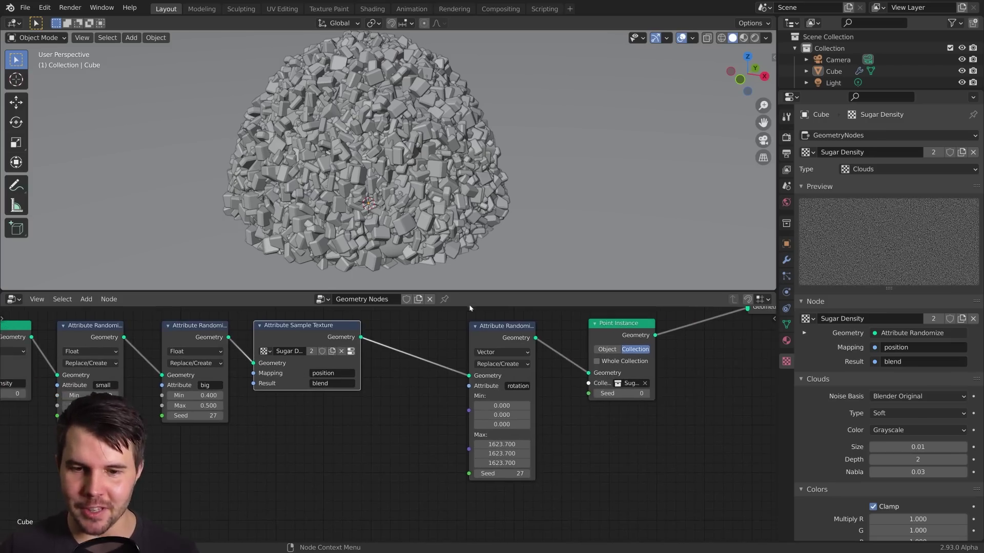
scroll(562, 412, down, 1)
key(b)
drag(439, 311, 776, 487)
key(g)
key(x)
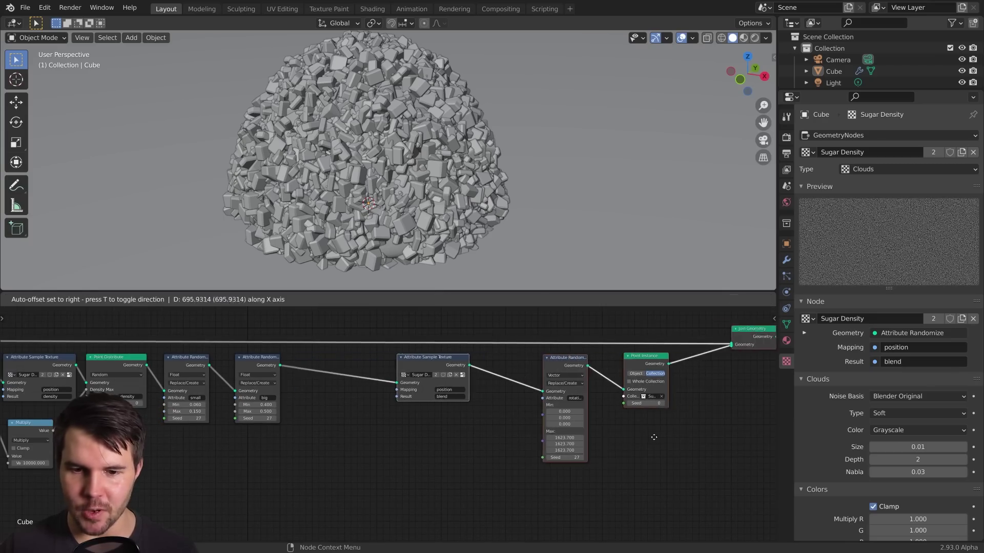
click(690, 435)
click(465, 367)
key(g)
key(x)
click(344, 376)
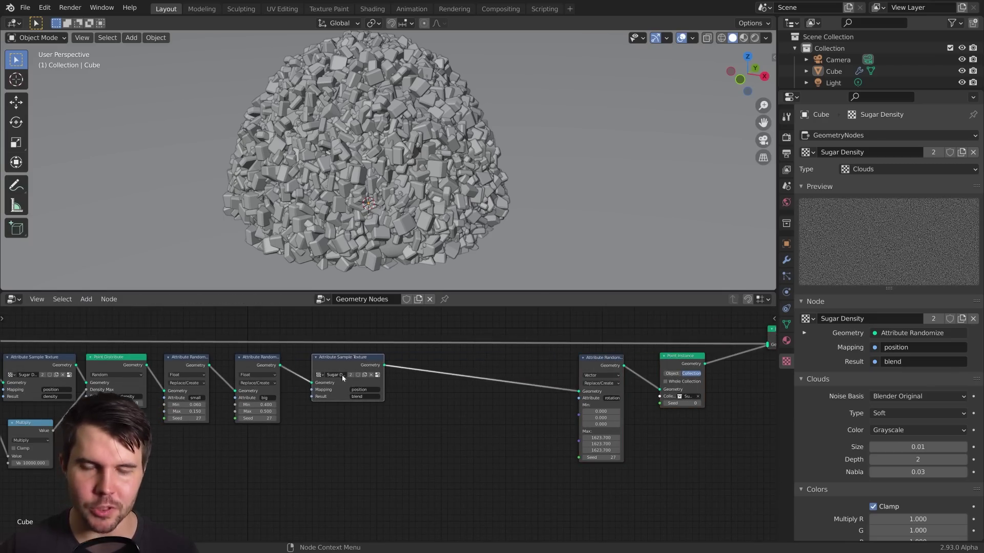
Add an Attribute Mix node between the "blend" Attribute Sample Texture node and the rotation Attribute Randomize node
scroll(359, 402, up, 4)
scroll(377, 390, up, 3)
middle_drag(378, 386, 337, 405)
scroll(343, 380, down, 1)
middle_drag(356, 373, 416, 375)
scroll(423, 375, down, 1)
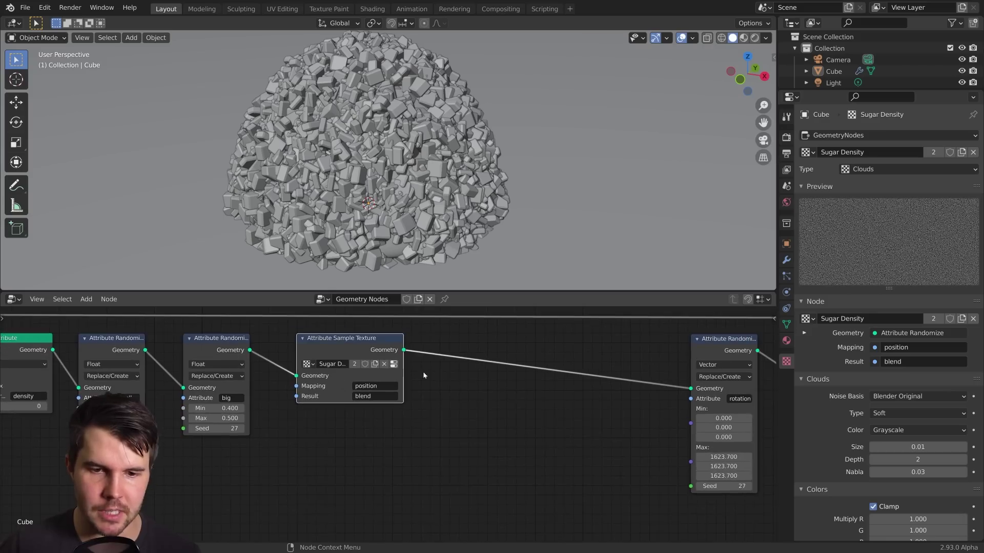
click(122, 348)
click(216, 340)
click(355, 338)
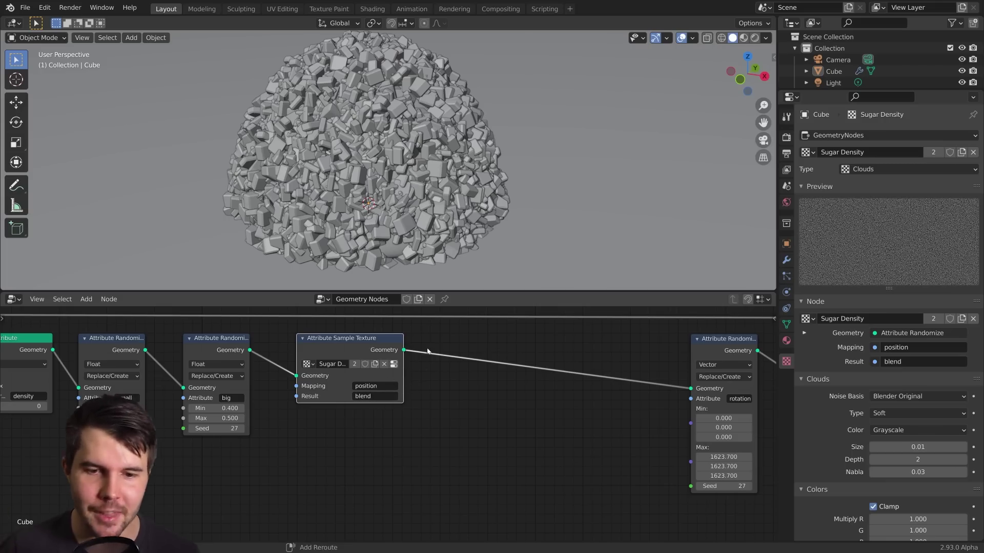
key(shift+a)
mouse_move(443, 351)
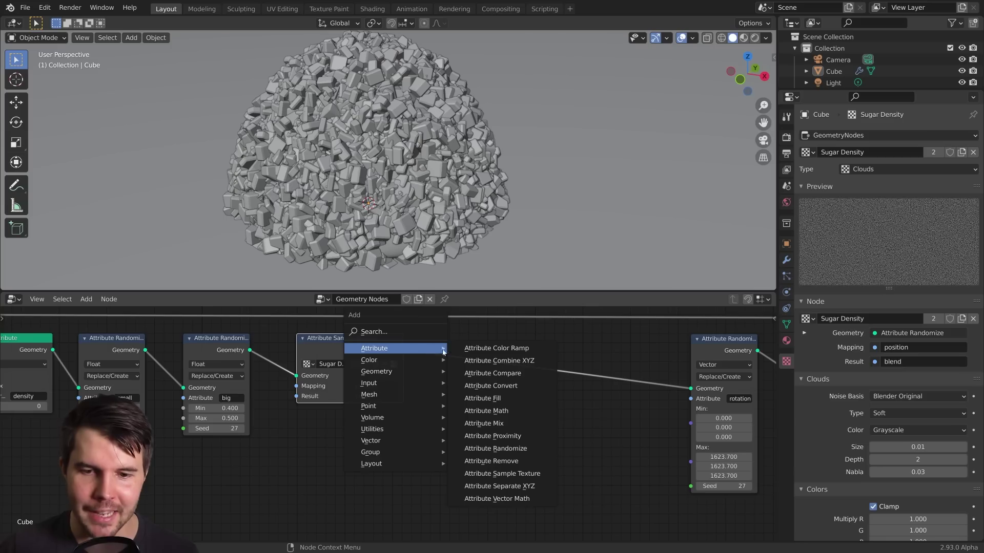
click(521, 429)
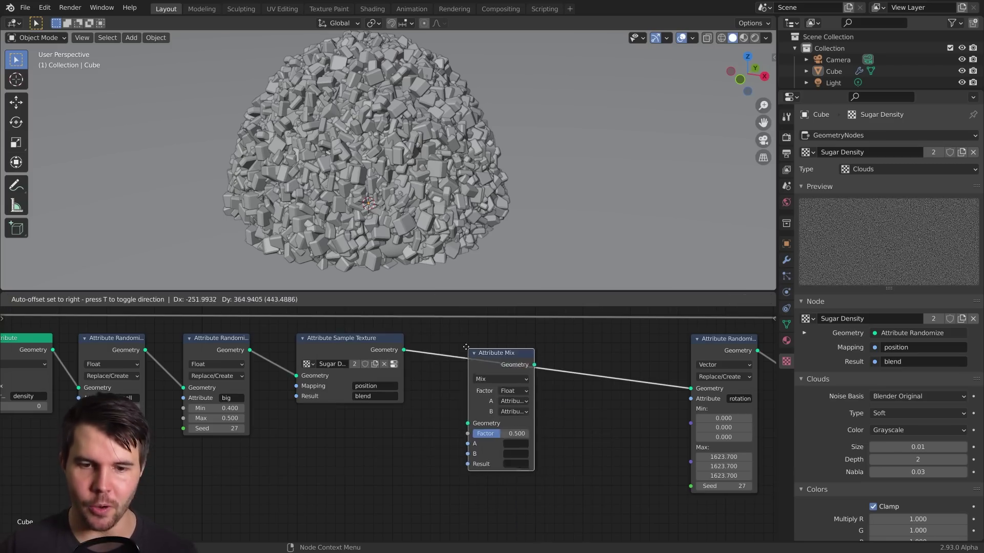
click(494, 397)
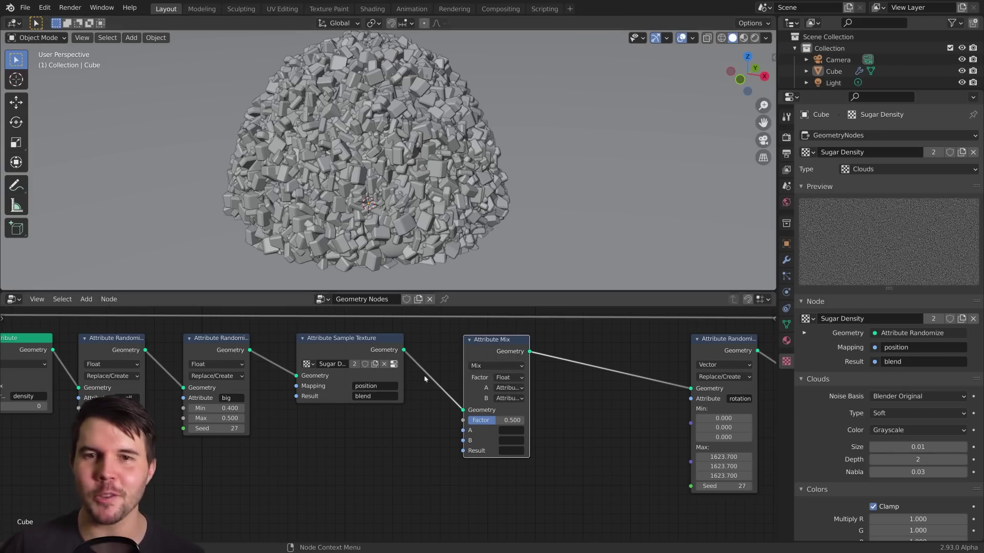
Set the Attribute Mix node's result attribute to "scale"
scroll(480, 413, up, 1)
scroll(480, 412, up, 1)
middle_drag(454, 402, 552, 432)
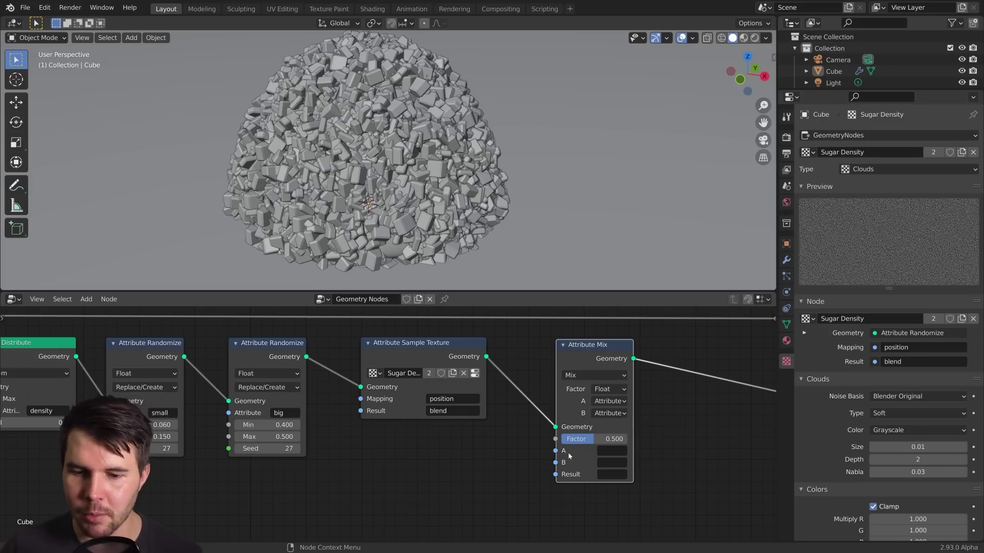
click(612, 462)
click(581, 476)
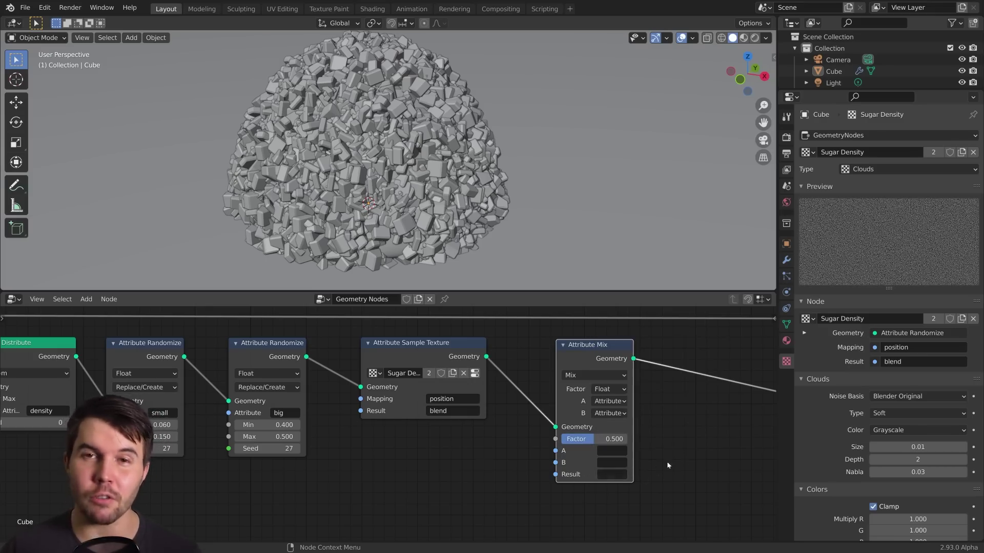
middle_drag(668, 466, 562, 462)
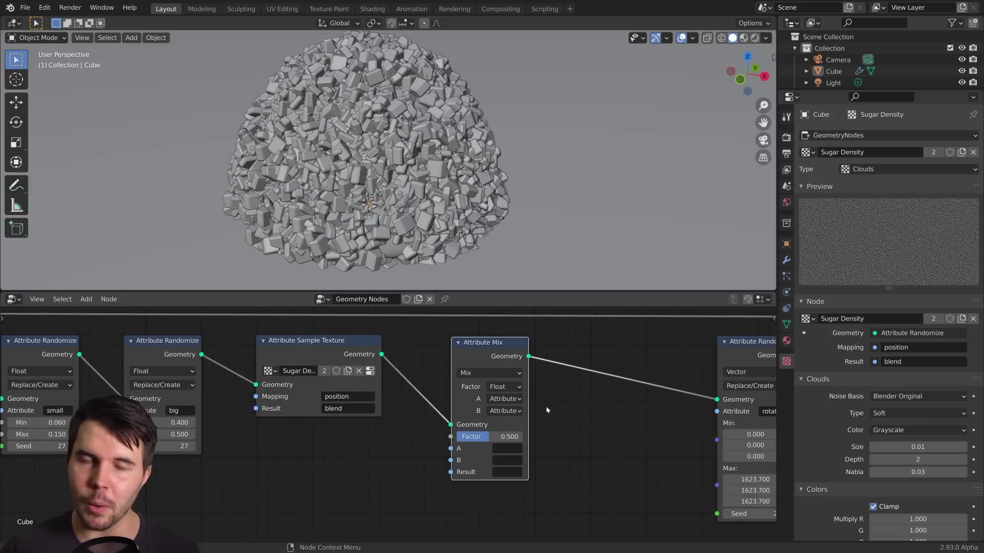
middle_drag(540, 432, 519, 431)
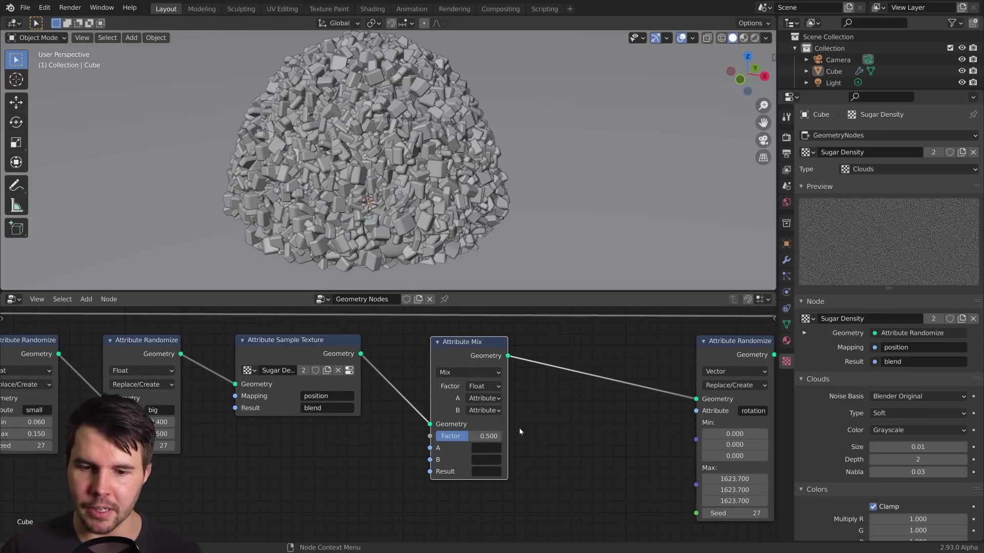
click(488, 473)
text(scale)
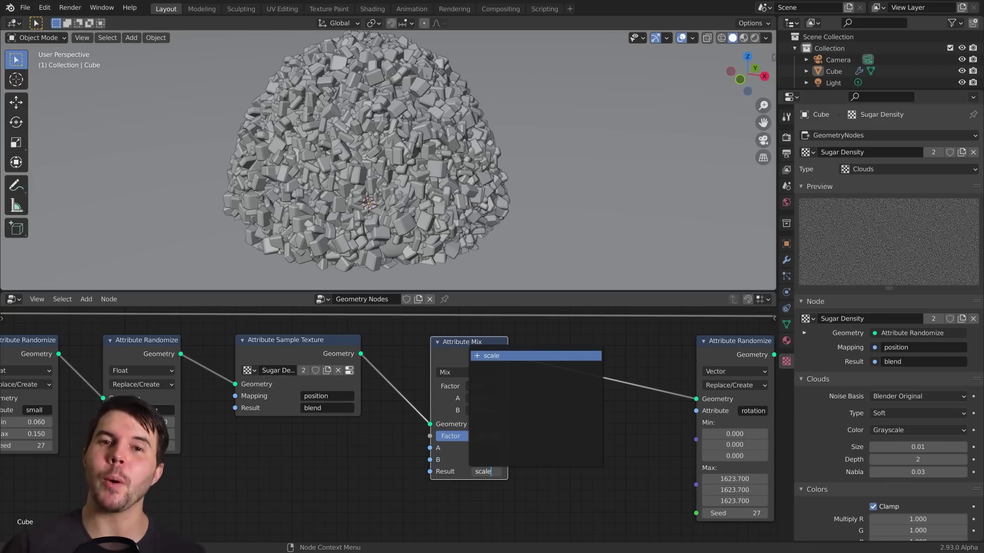
key(Return)
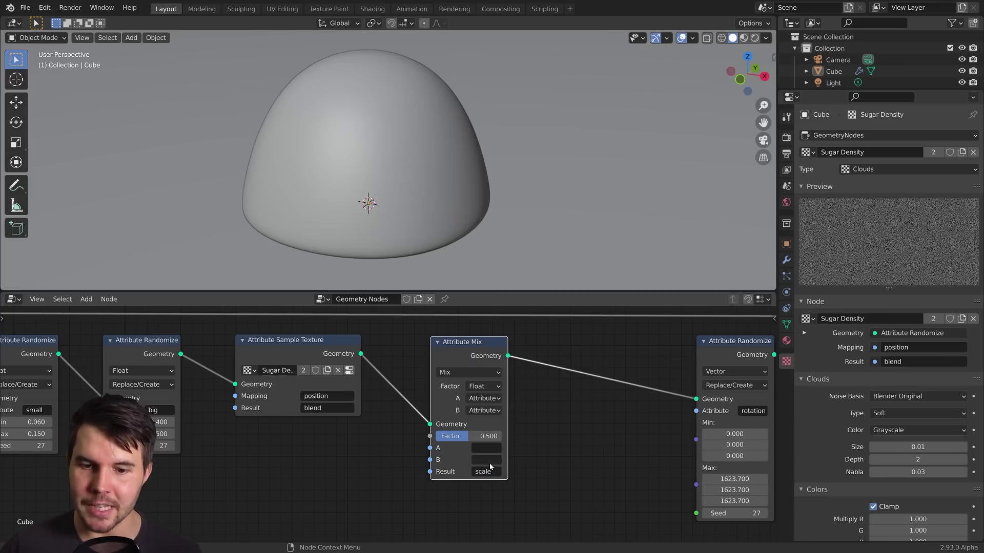
Assign the "small" attribute to input A and the "big" attribute to input B of the Attribute Mix node
middle_drag(492, 461, 515, 457)
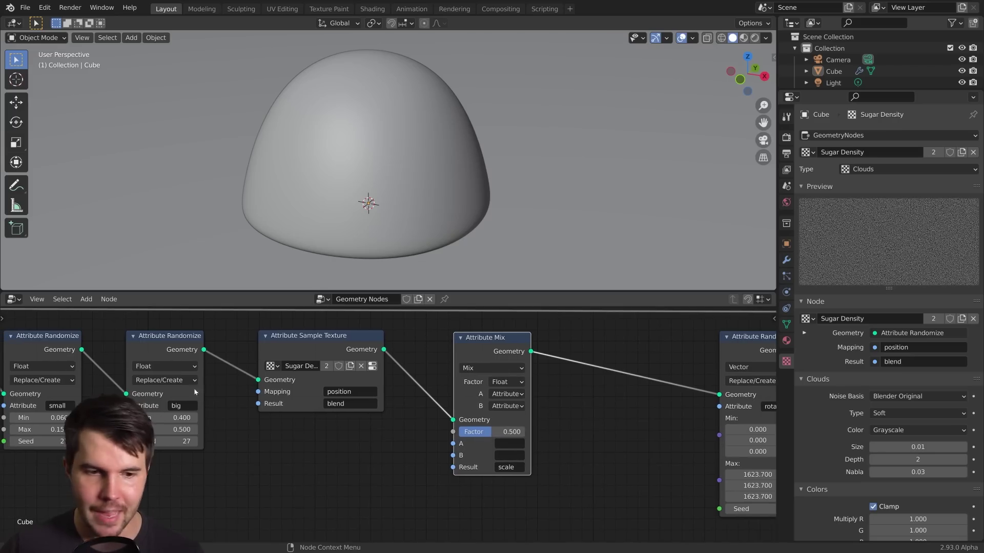
scroll(195, 393, left, 3)
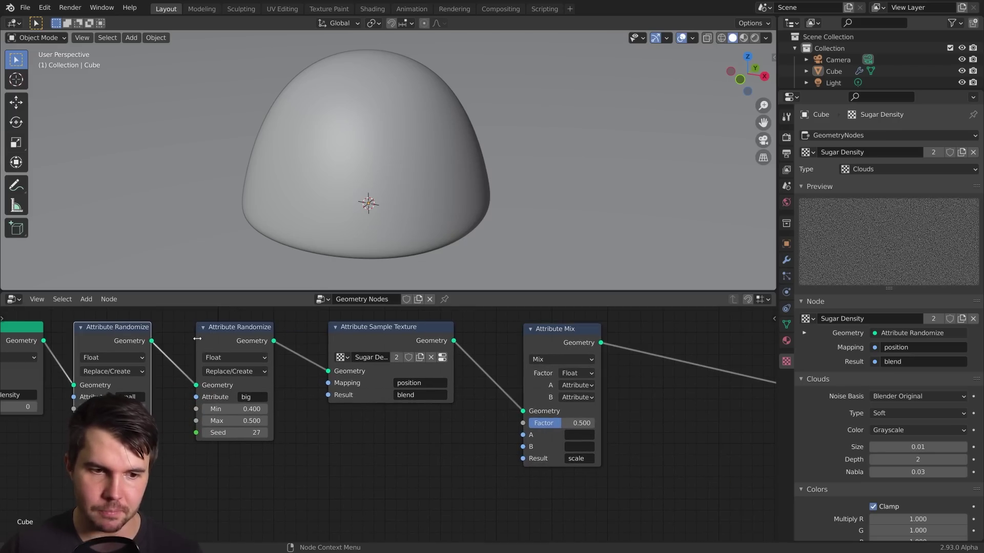
click(236, 328)
click(579, 435)
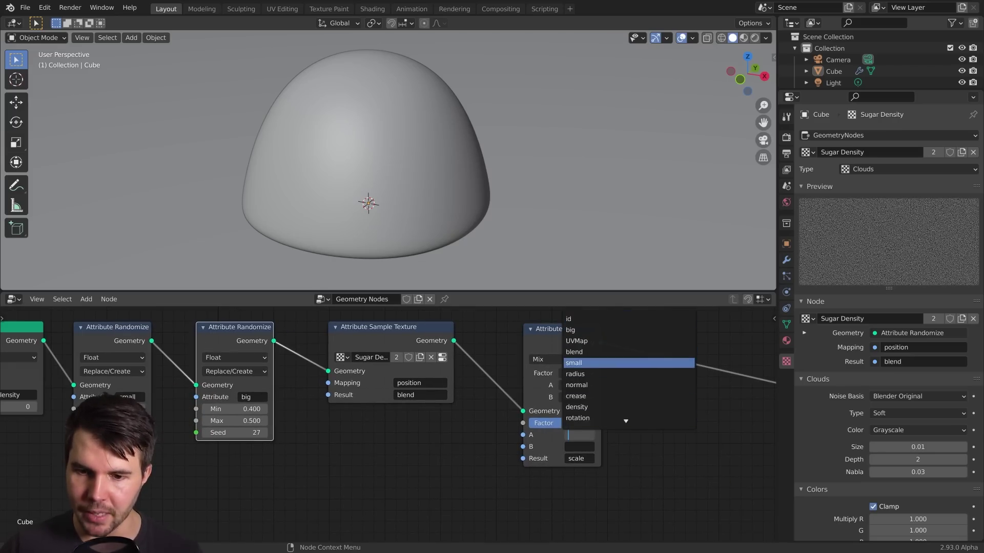
click(588, 367)
click(579, 446)
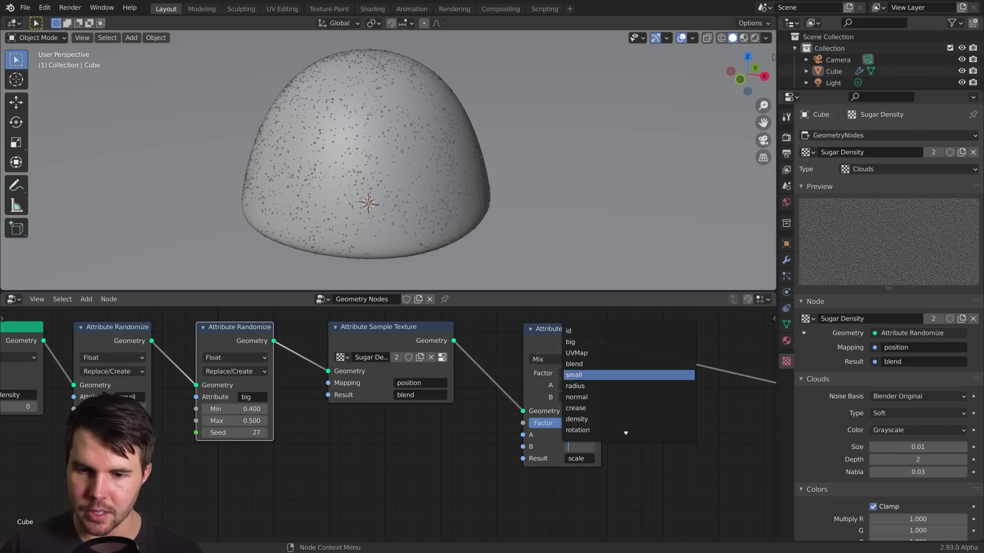
click(590, 342)
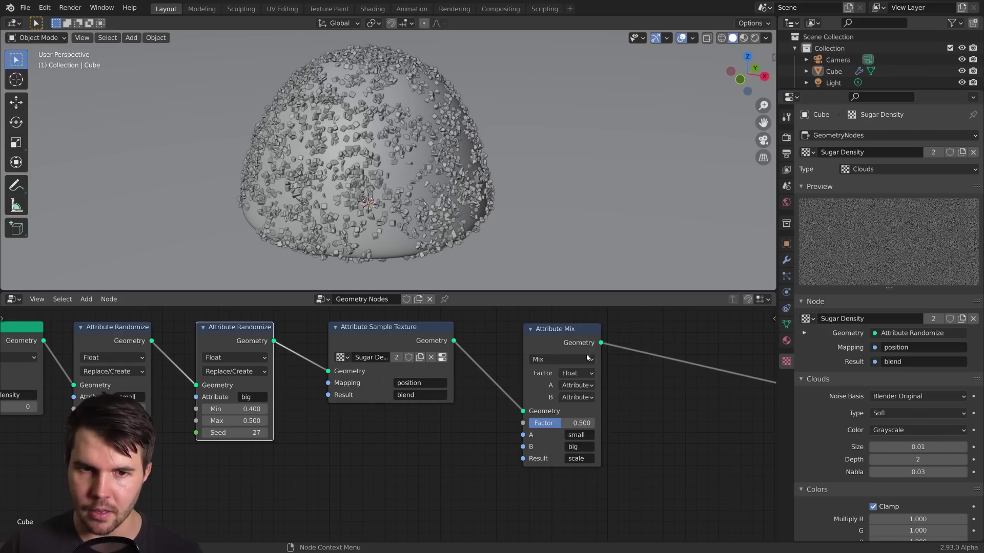
Lower the Attribute Mix factor to 0 and connect the "blend" Attribute Sample Texture node's Geometry output to the Factor input
drag(574, 423, 521, 424)
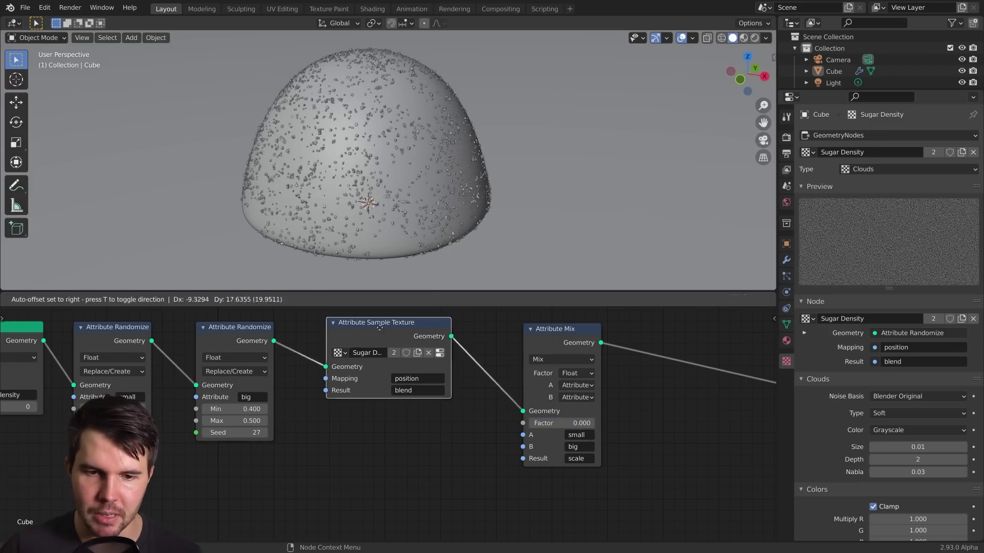
drag(437, 334, 524, 424)
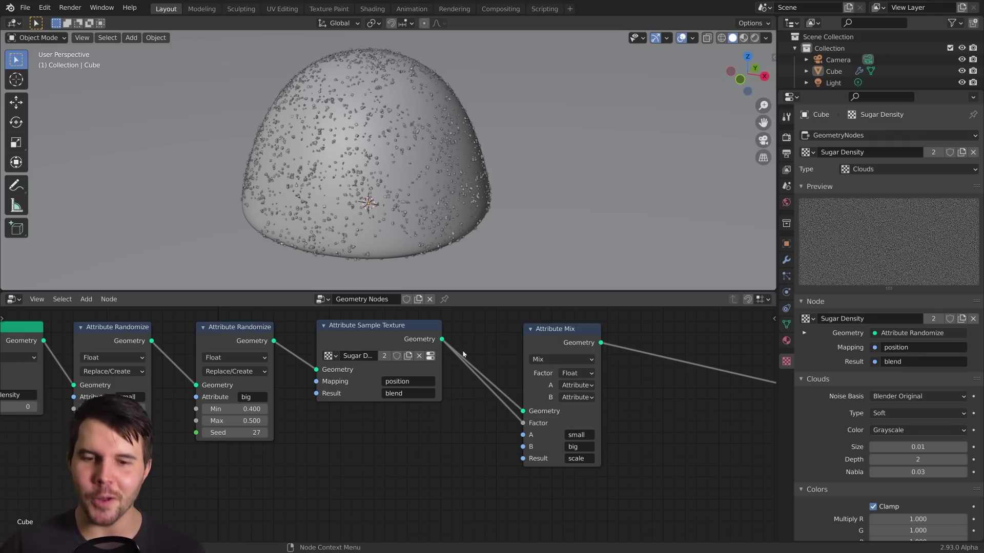
Cut the link between the "blend" Attribute Sample Texture node's Geometry output and the Attribute Mix node's Factor input
ctrl+right_drag(495, 417, 505, 403)
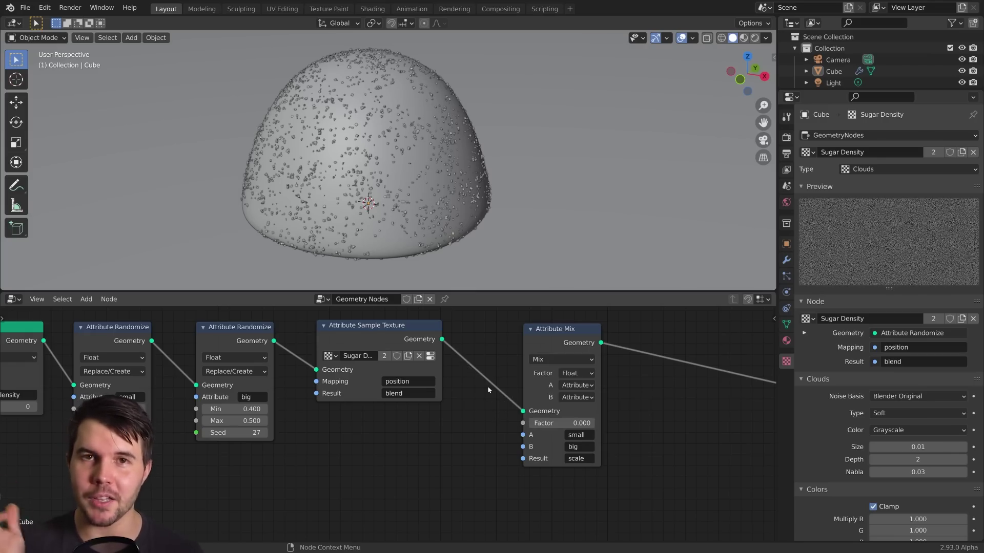
key(Home)
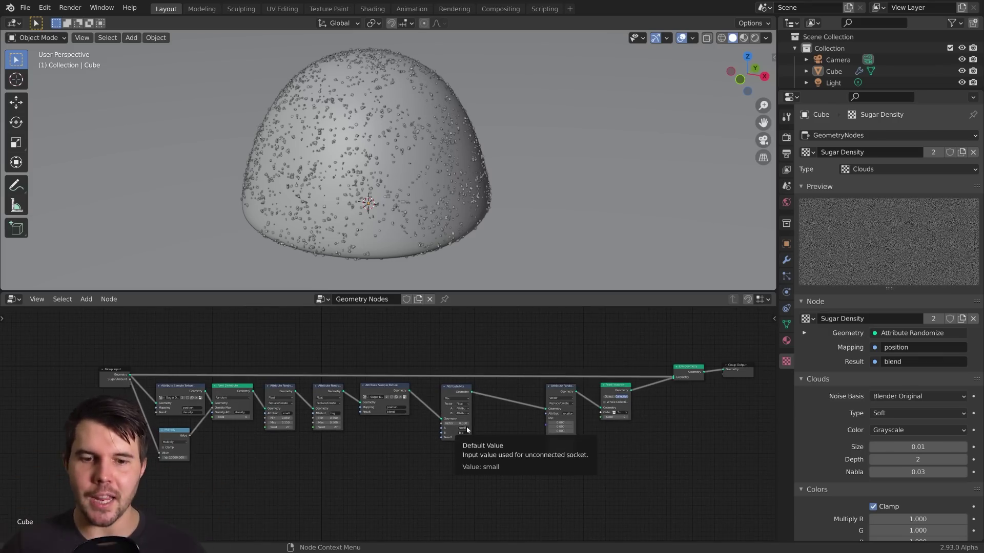
scroll(468, 430, up, 3)
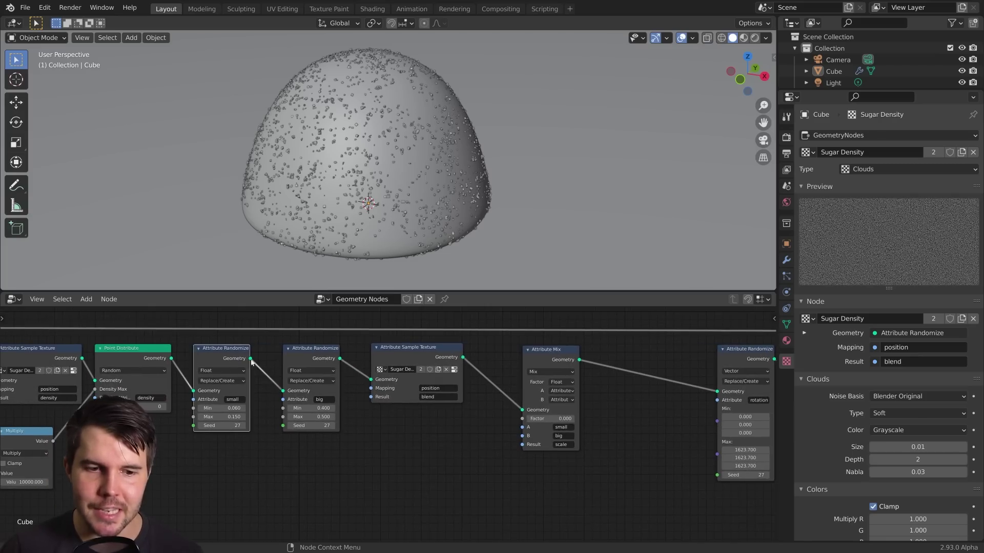
shift+click(312, 354)
shift+click(411, 360)
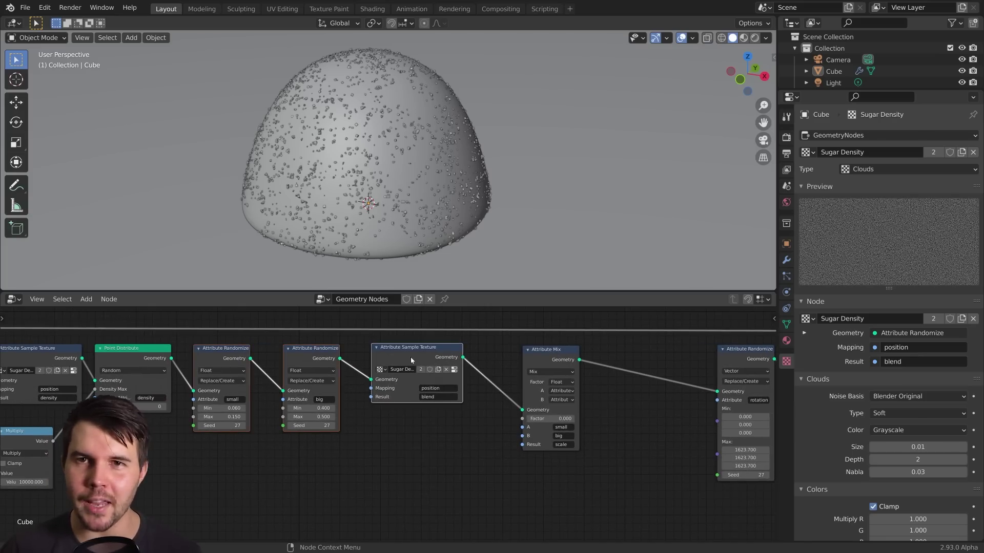
scroll(389, 420, up, 2)
middle_drag(313, 385, 386, 392)
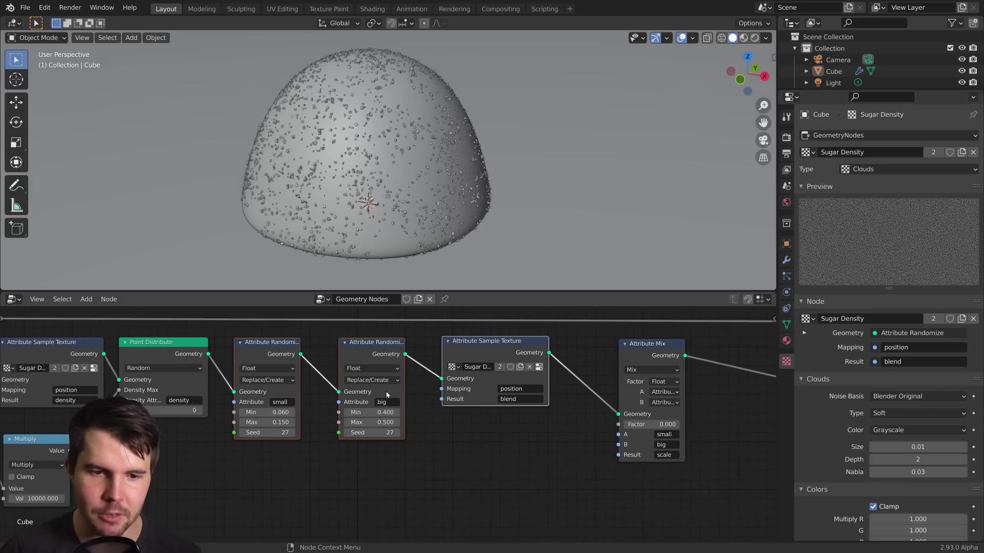
Try to branch the Point Distribute geometry in parallel into the "small" and "big" Attribute Randomize nodes, placing "big" below "small"
click(370, 357)
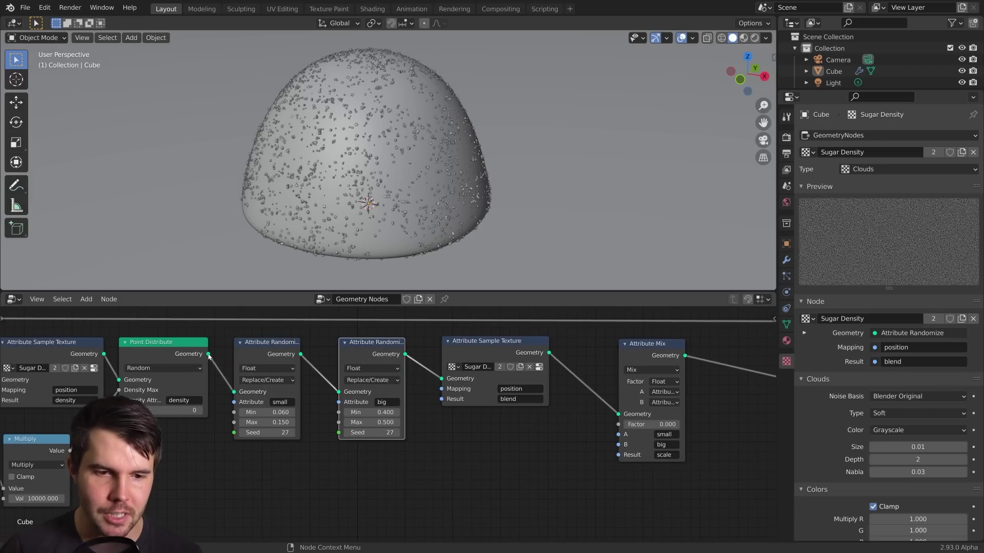
drag(208, 354, 338, 393)
drag(354, 345, 257, 463)
drag(275, 347, 341, 365)
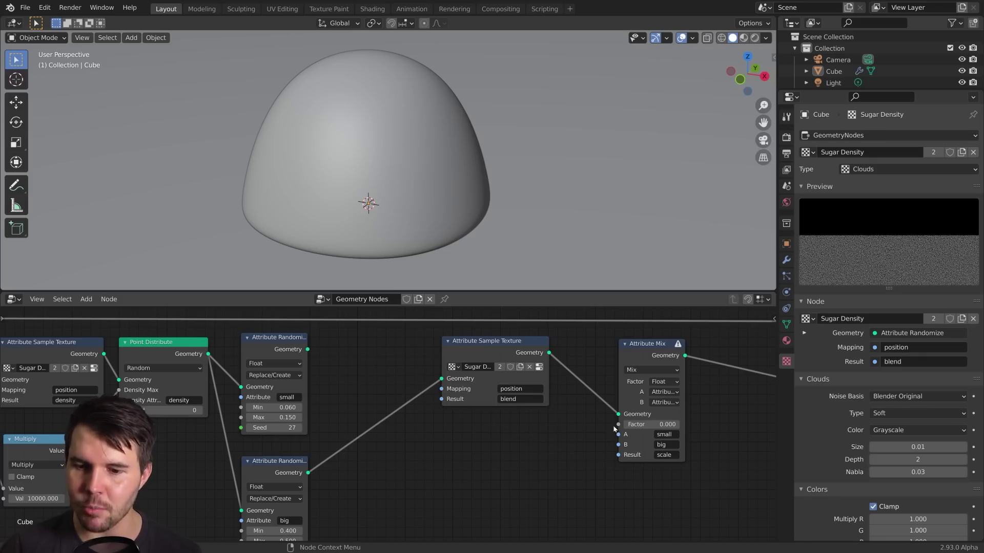
Move the "big" Attribute Randomize node back into the row and connect the "small" node's Geometry output to its Geometry input
drag(286, 465, 382, 342)
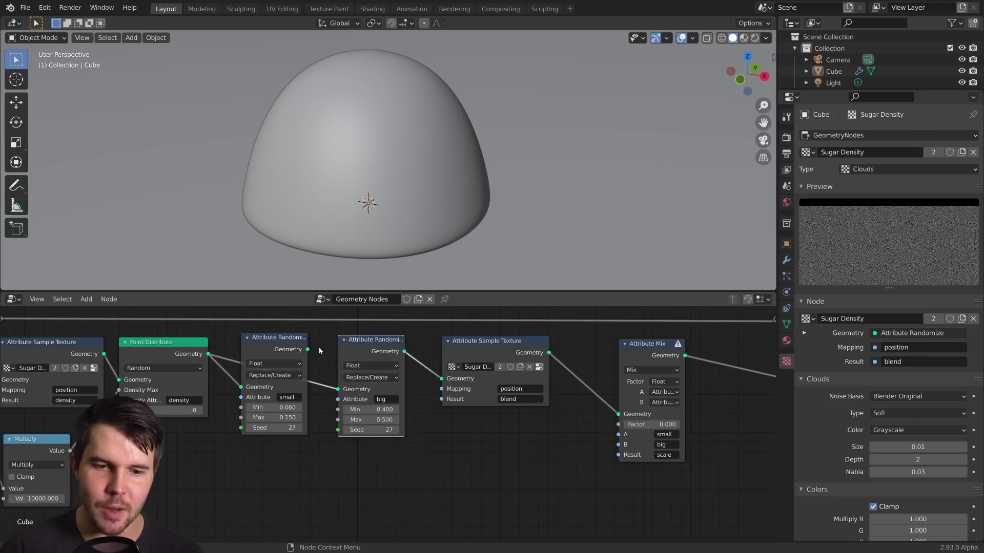
drag(307, 349, 338, 392)
click(300, 344)
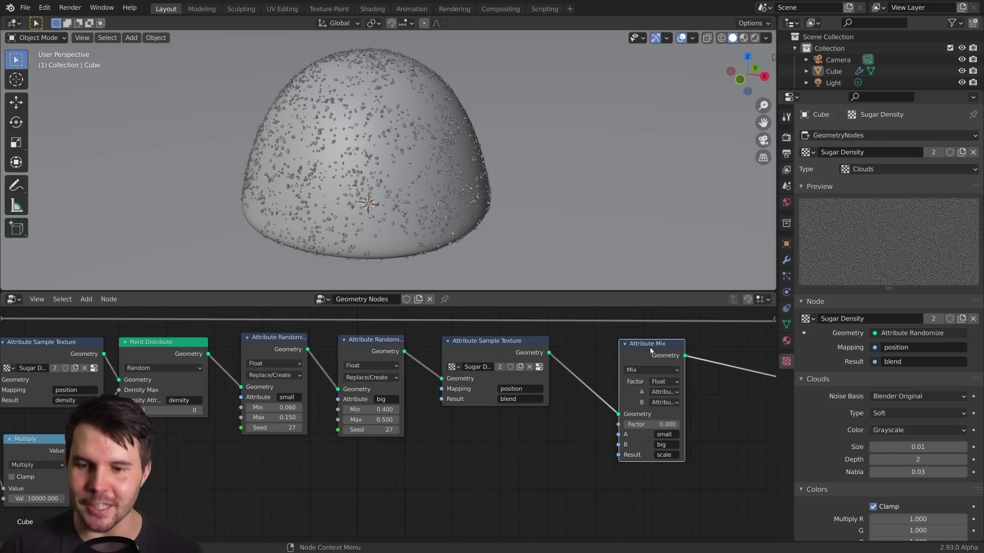
Move the Attribute Mix node closer to the "blend" Attribute Sample Texture node
drag(648, 347, 621, 345)
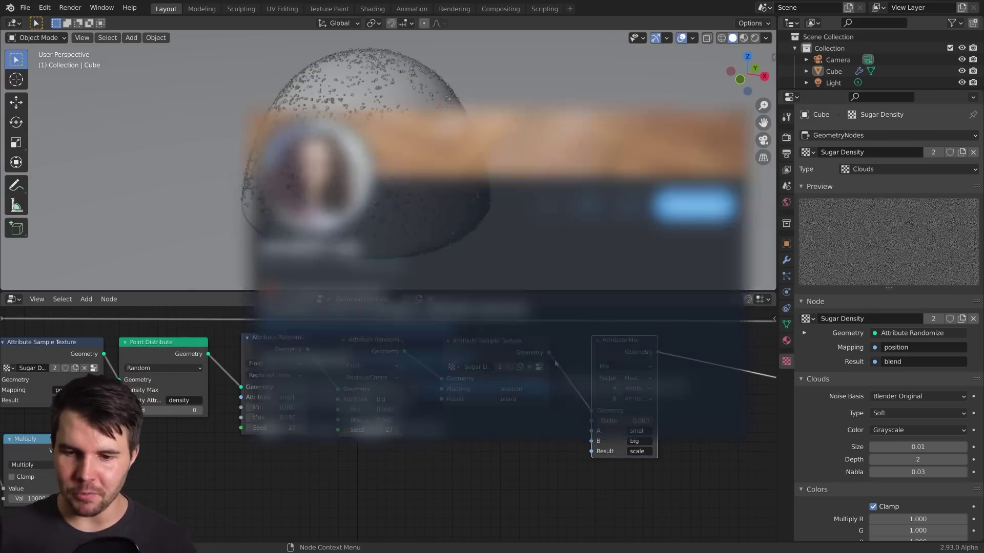
drag(616, 346, 608, 346)
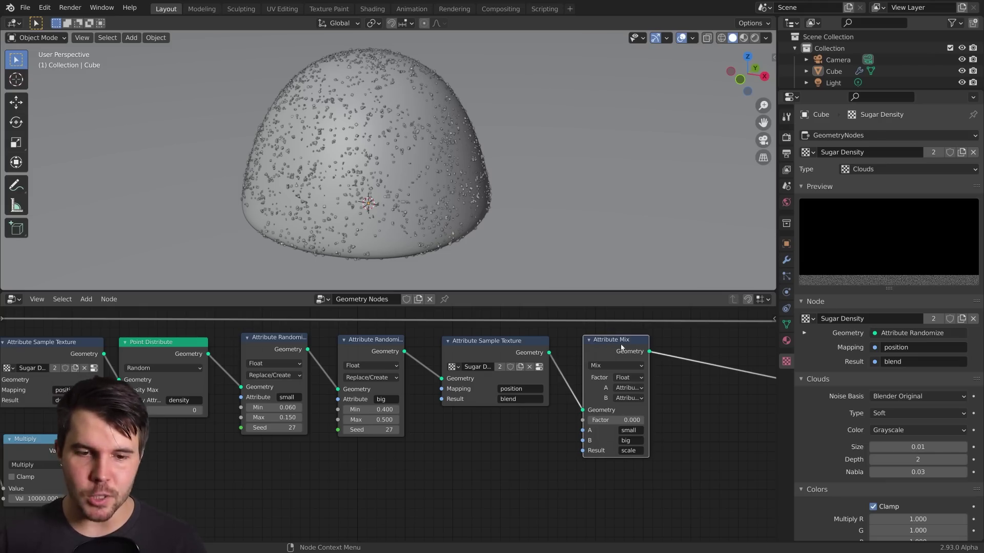
middle_drag(621, 348, 565, 341)
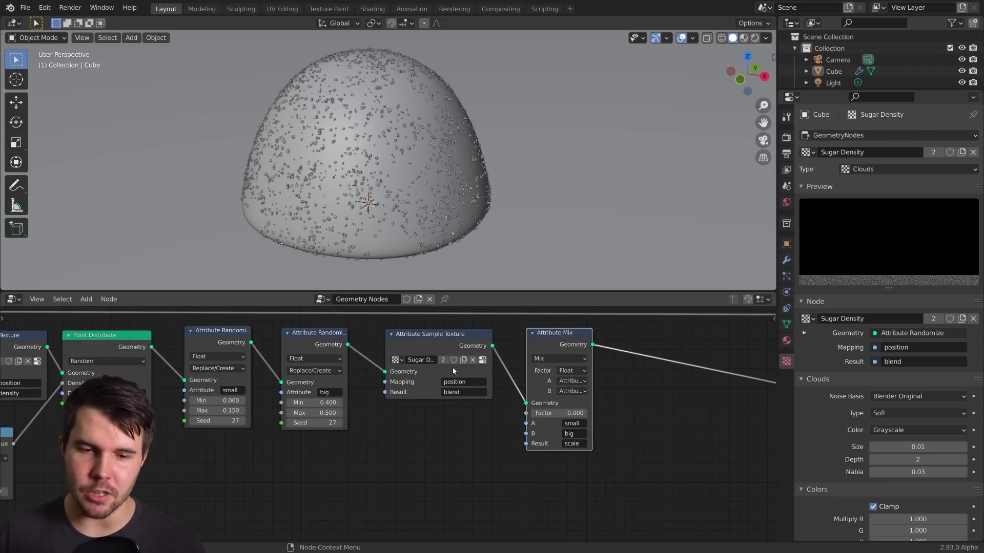
middle_drag(458, 397, 429, 410)
scroll(410, 412, up, 1)
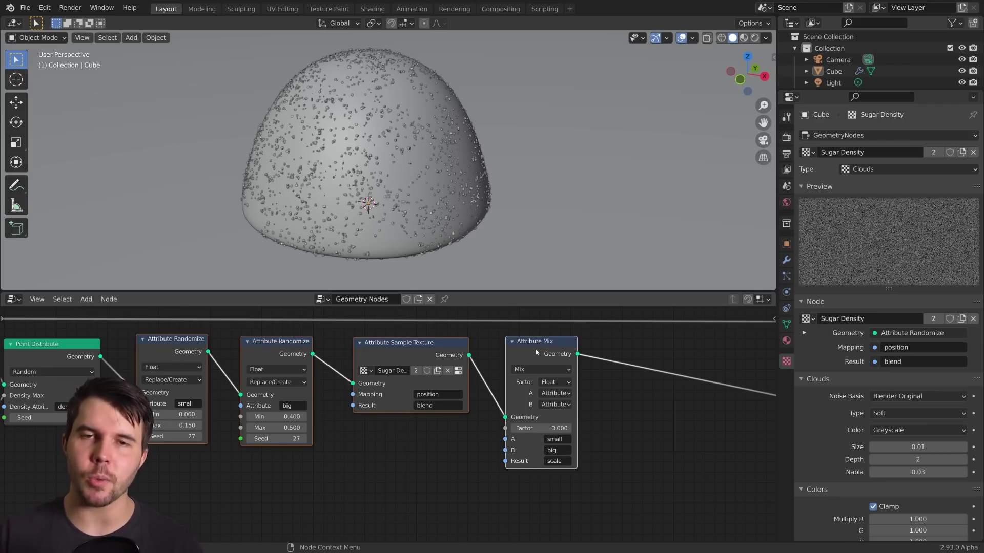
drag(428, 353, 424, 351)
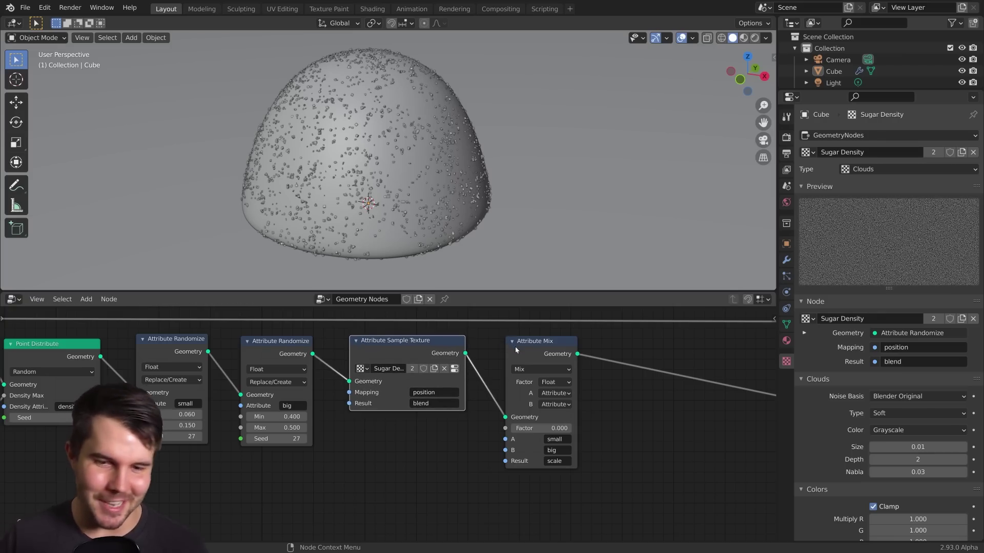
scroll(459, 389, up, 2)
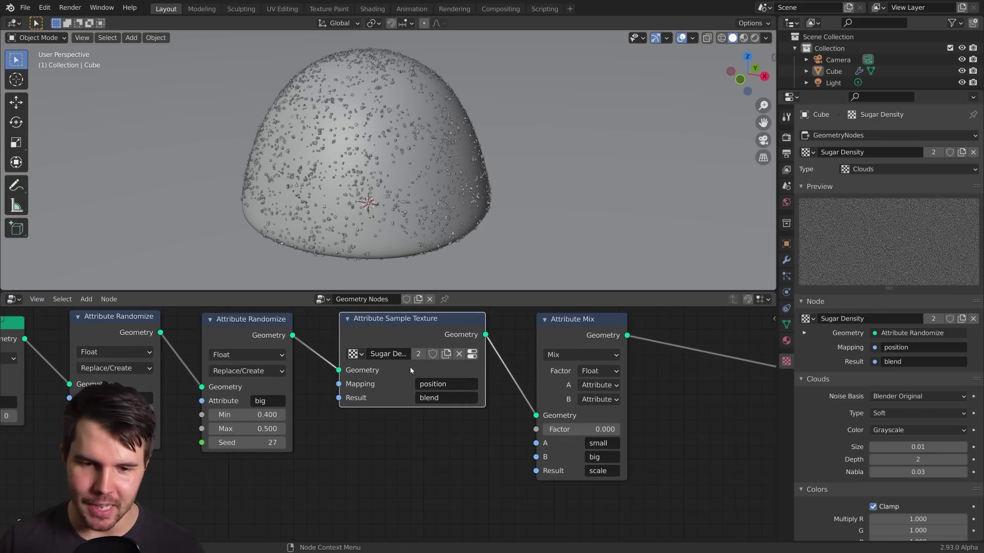
Try the Attribute Mix node with its factor at 1
click(561, 365)
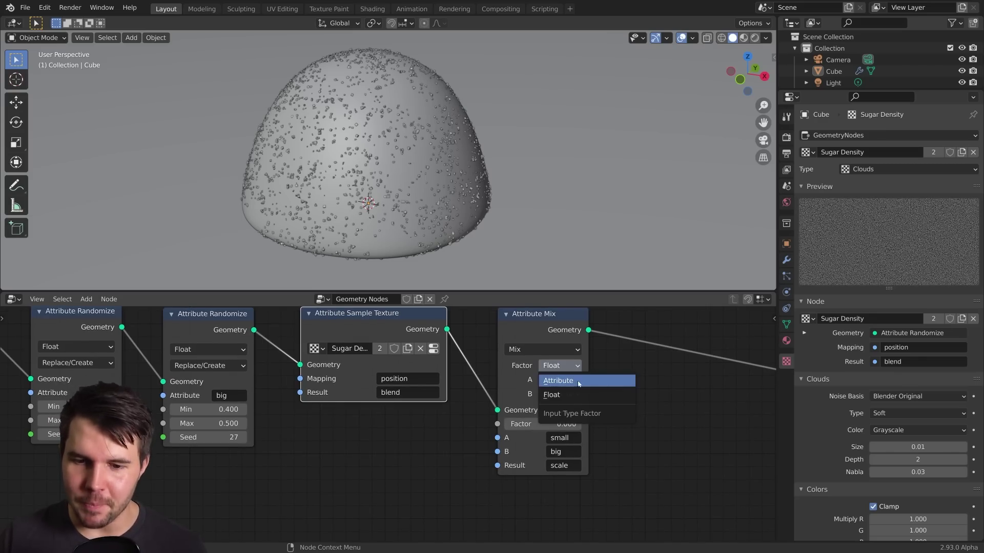
drag(543, 424, 584, 424)
drag(389, 312, 386, 314)
click(379, 398)
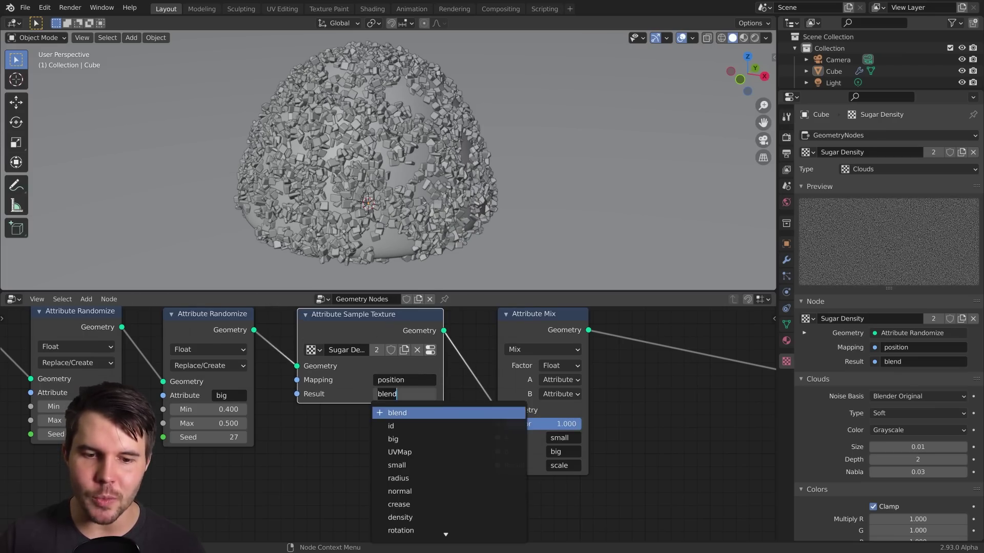
key(Return)
Switch the Attribute Mix node's factor type to Attribute and assign the "blend" attribute to it
click(560, 366)
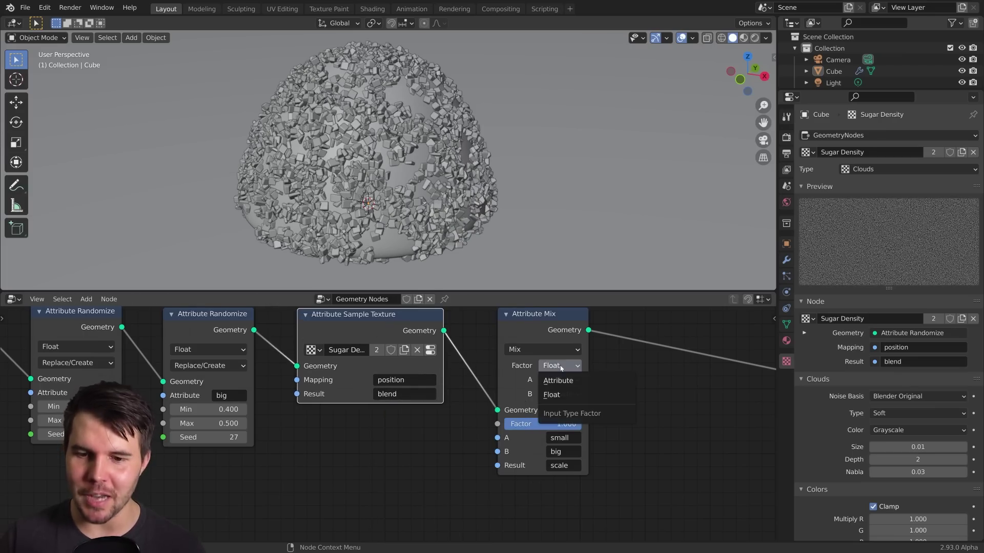
click(573, 385)
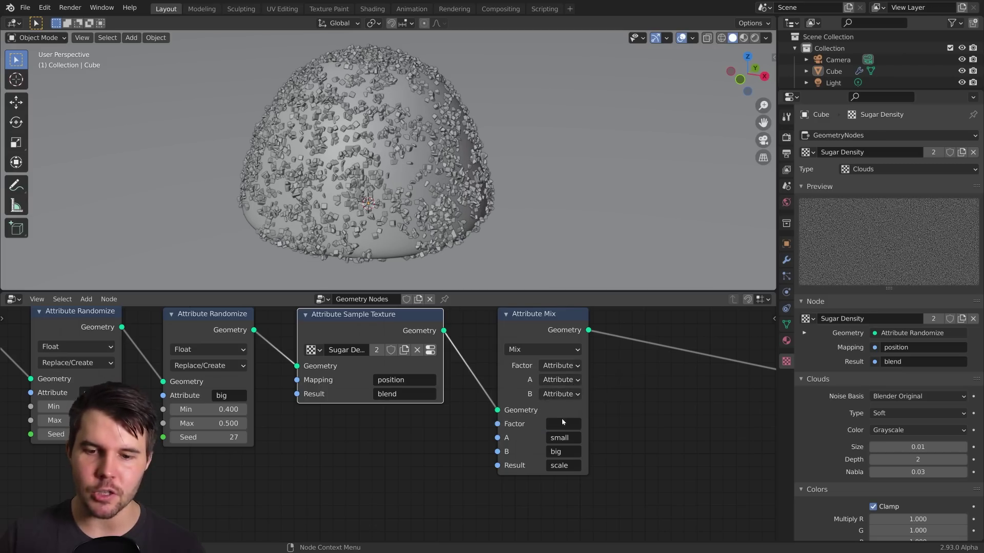
click(561, 421)
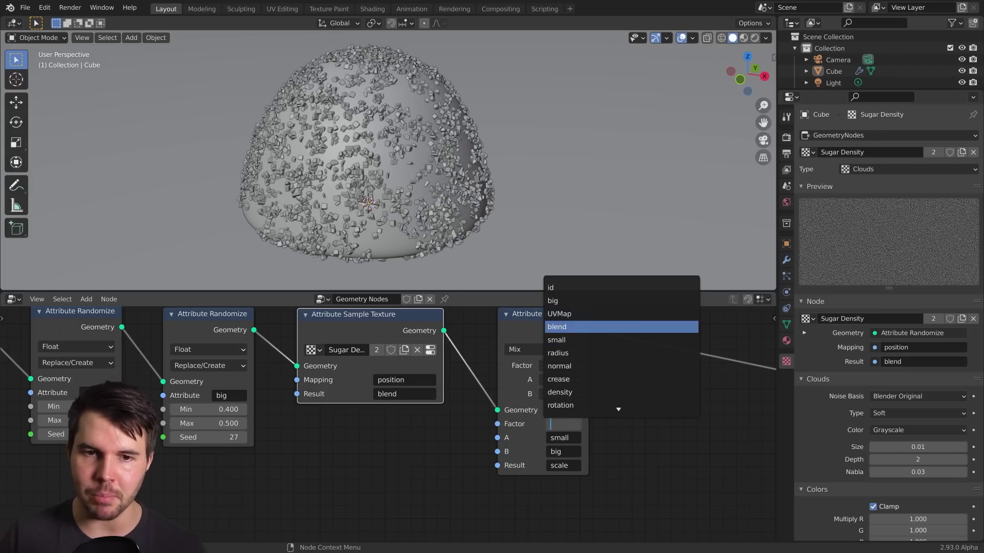
click(584, 328)
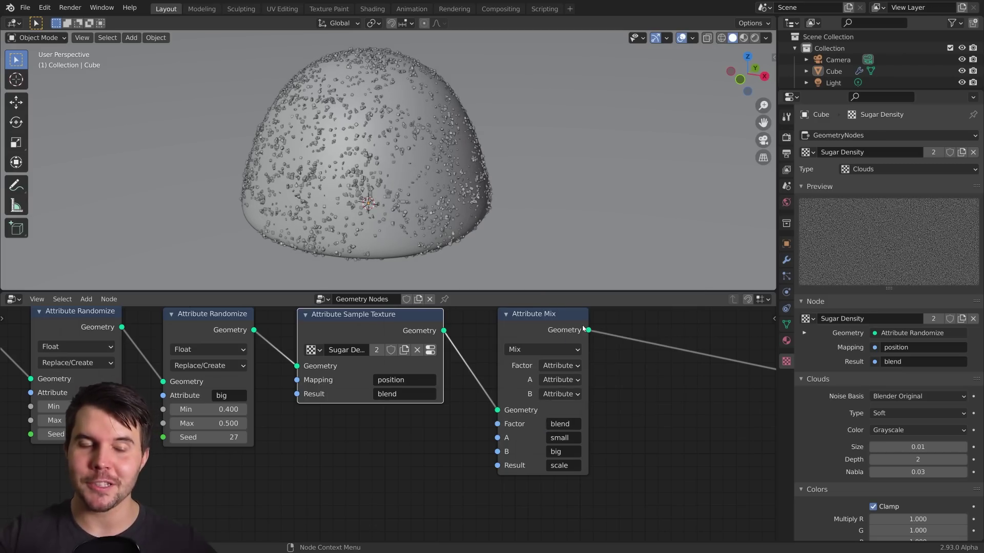
Make the "blend" Attribute Sample Texture node's texture a single-user copy and rename it "biggie smalls"
middle_drag(448, 422, 499, 428)
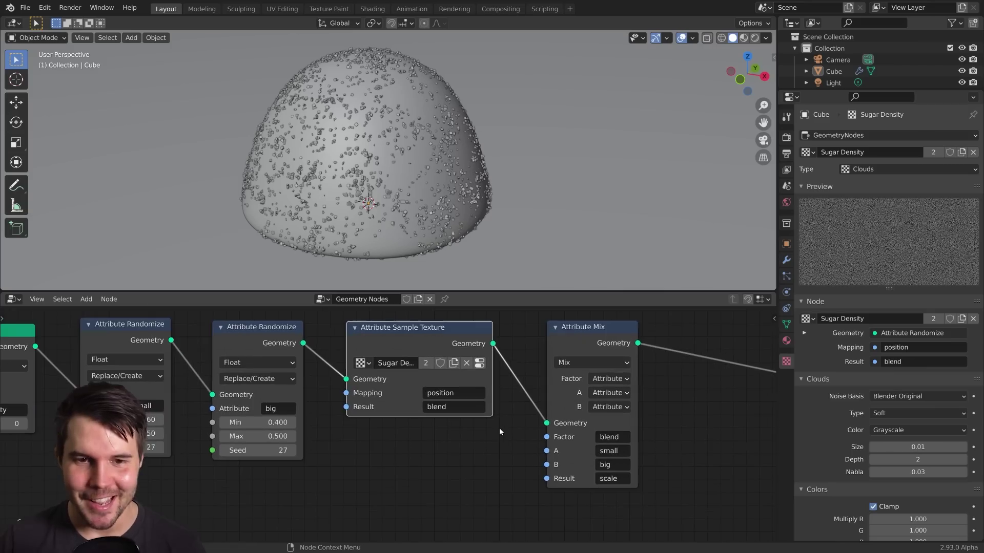
mouse_move(394, 332)
mouse_down()
mouse_move(384, 335)
mouse_move(395, 333)
mouse_up()
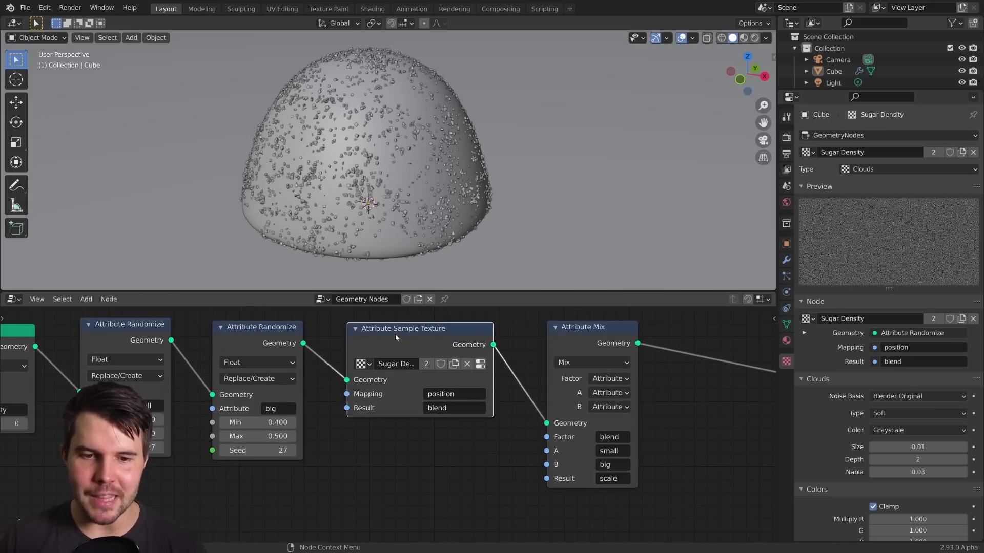
click(429, 364)
click(430, 365)
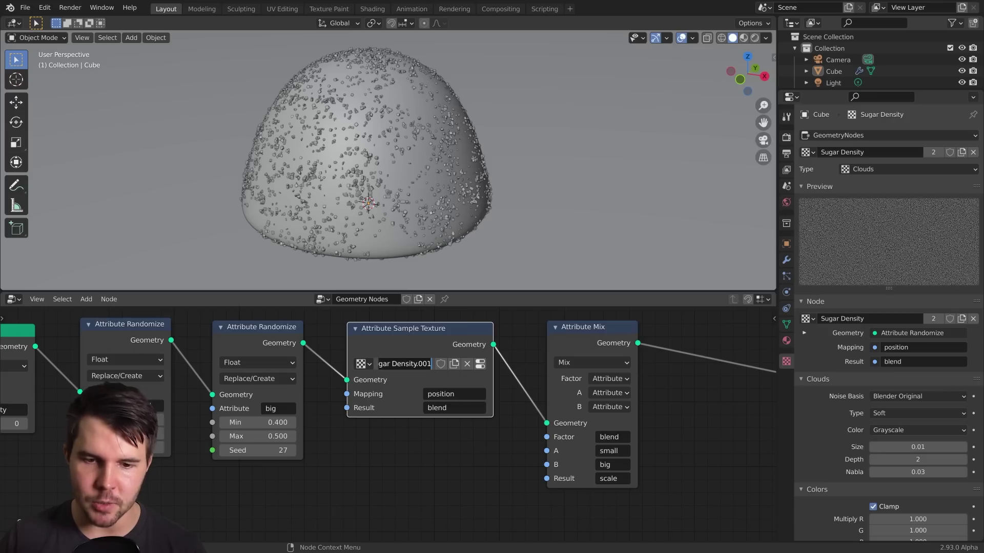
text(bi)
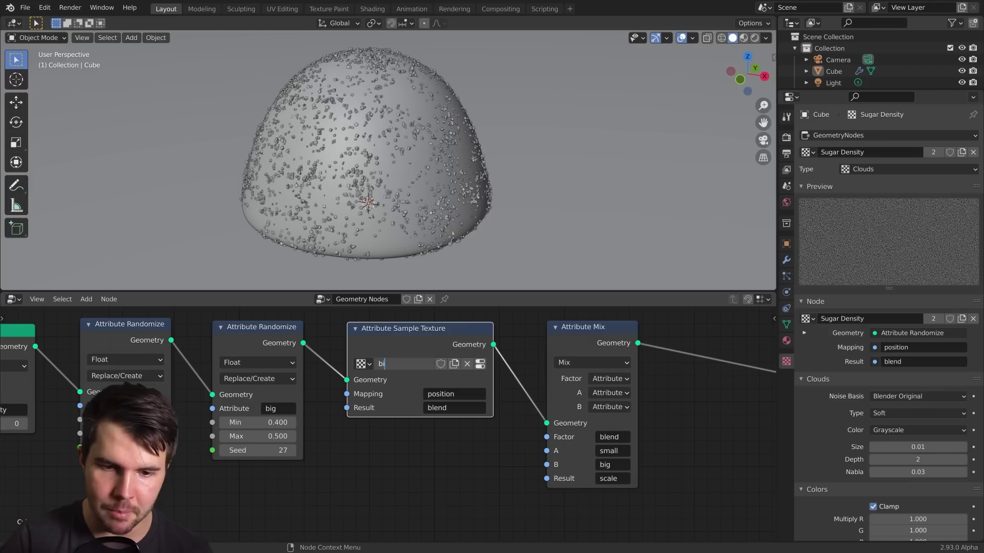
text(ggie small)
key(ctrl+Left)
key(Left)
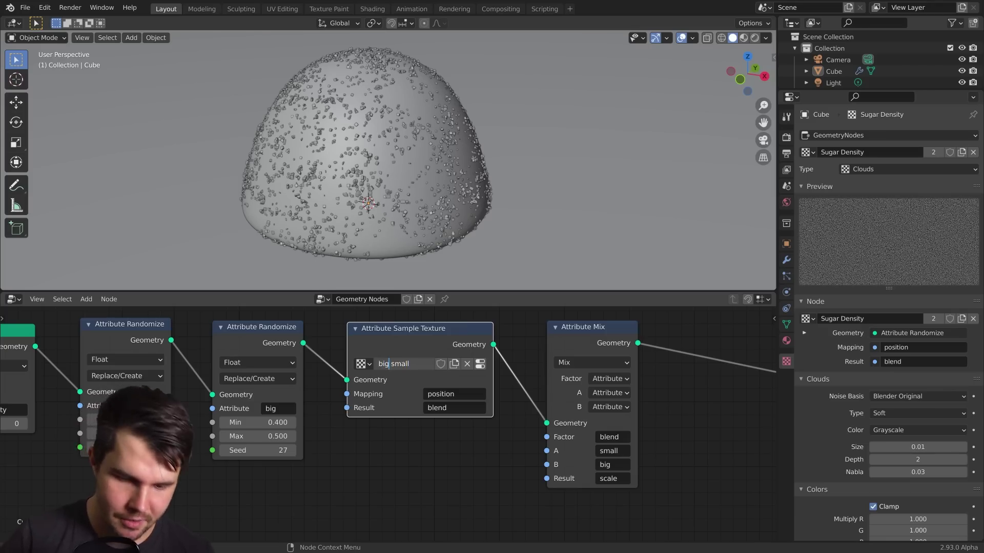
text(gie)
key(Return)
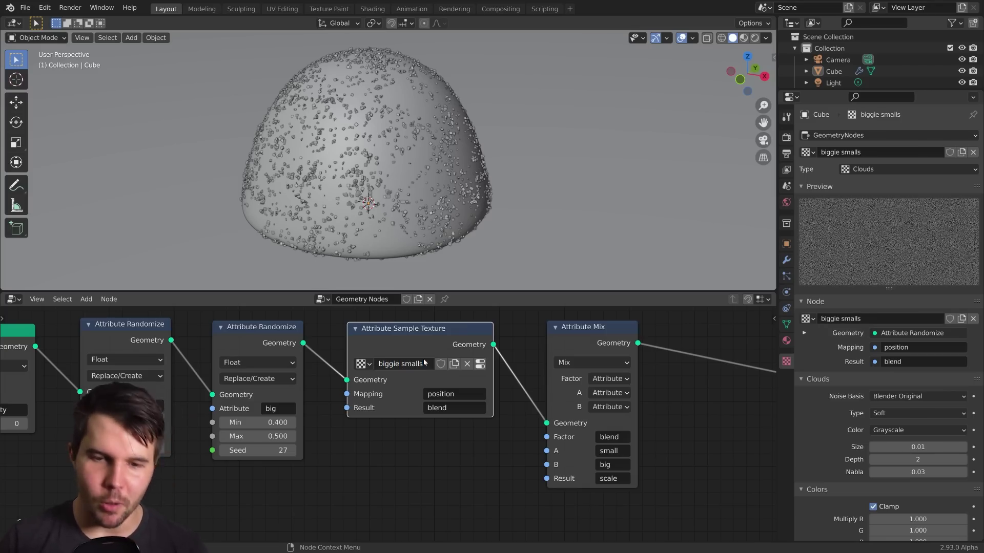
Try a cloud size of 0.005 on the "biggie smalls" texture
scroll(875, 415, down, 3)
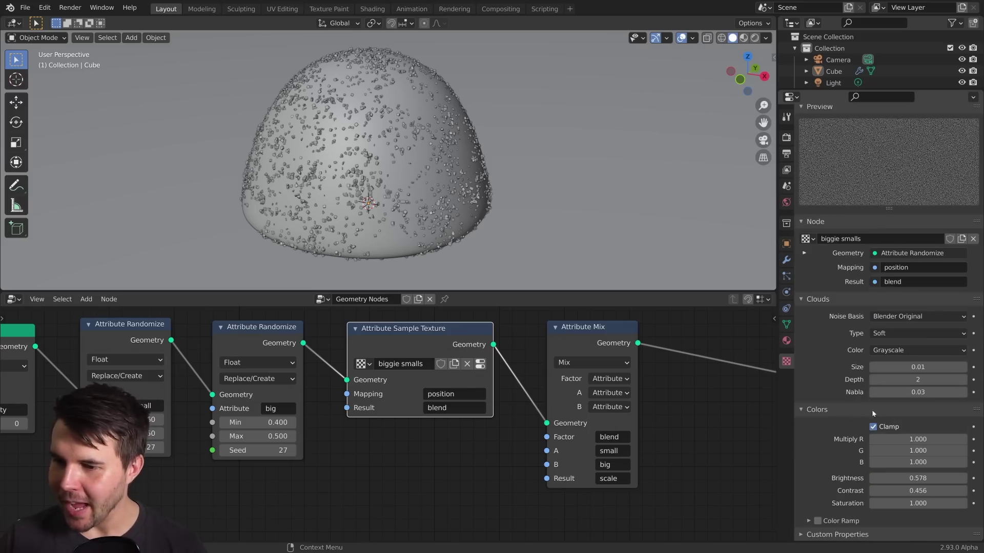
double_click(899, 368)
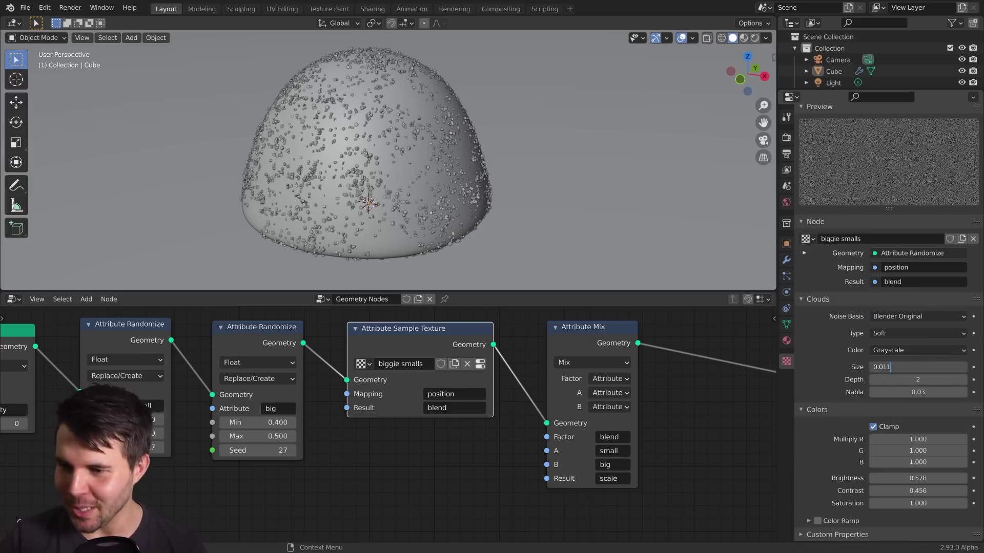
text(01)
key(Return)
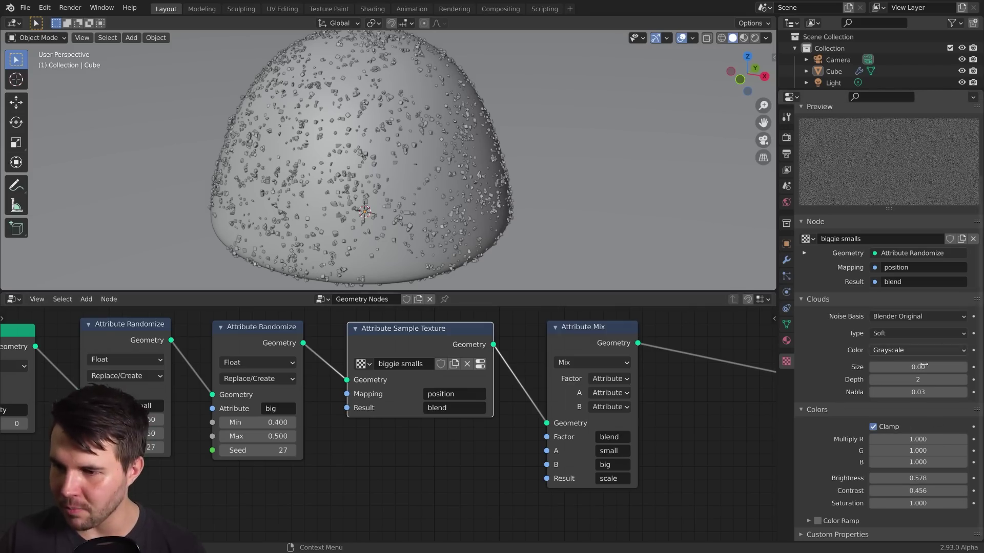
Try a cloud size of 0.08 on the "biggie smalls" texture and reduce it to 0.02
double_click(901, 367)
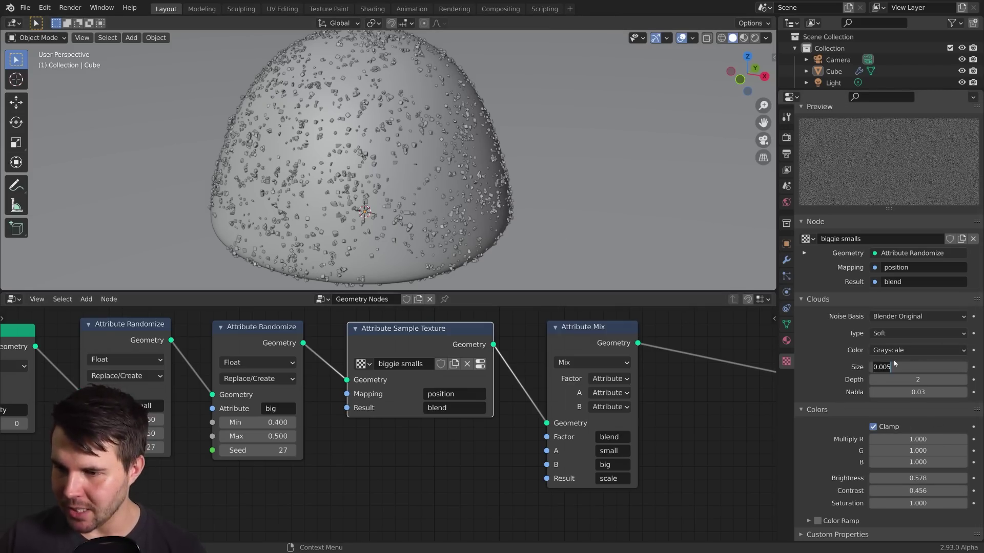
key(BackSpace)
key(BackSpace)
text(8)
key(Return)
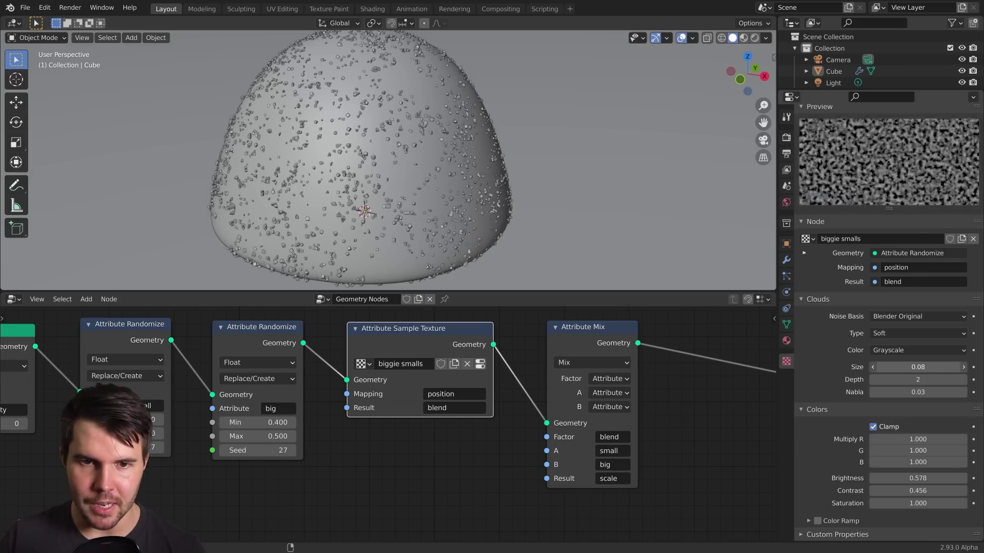
drag(901, 367, 890, 367)
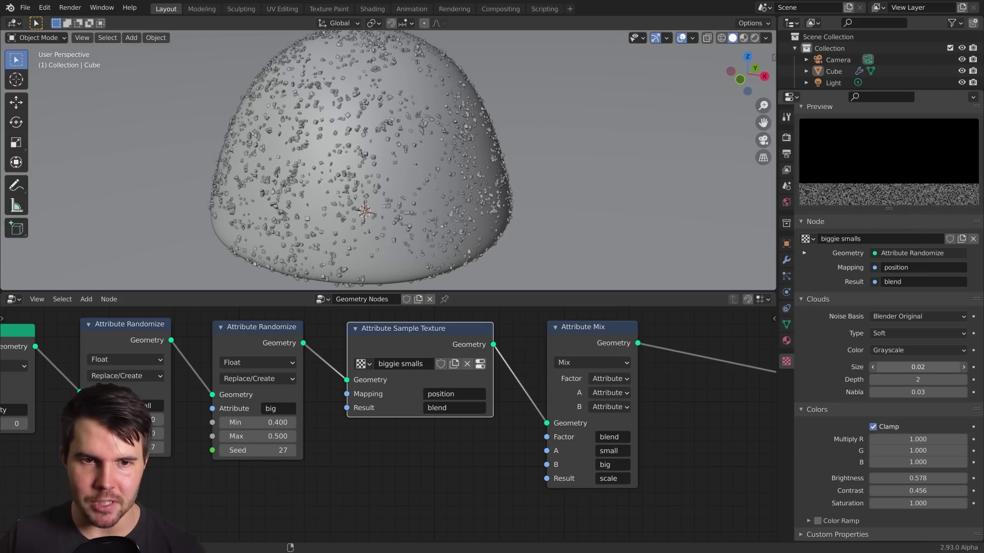
Try a Sugar Amount of 9000 in the gumdrop's Geometry Nodes modifier
click(787, 260)
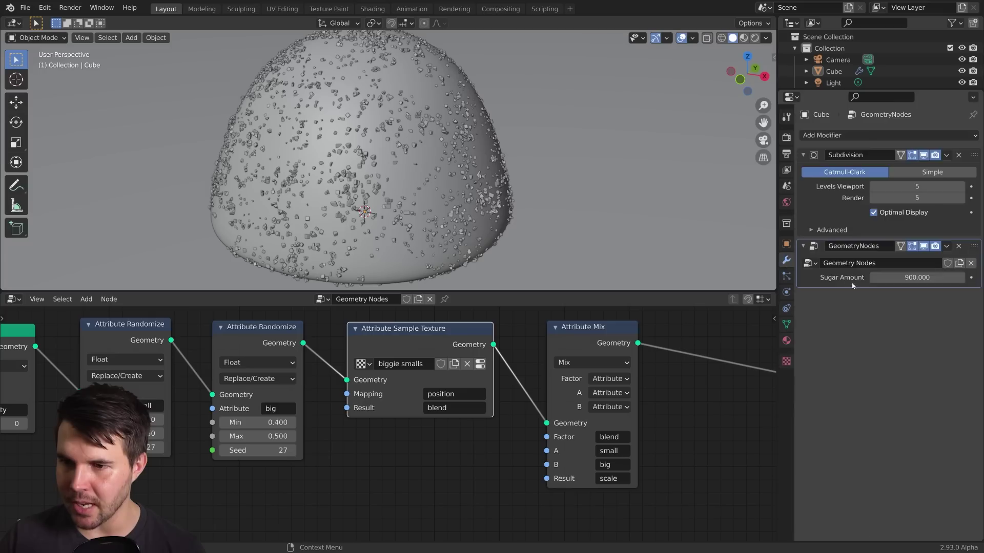
click(881, 277)
click(887, 277)
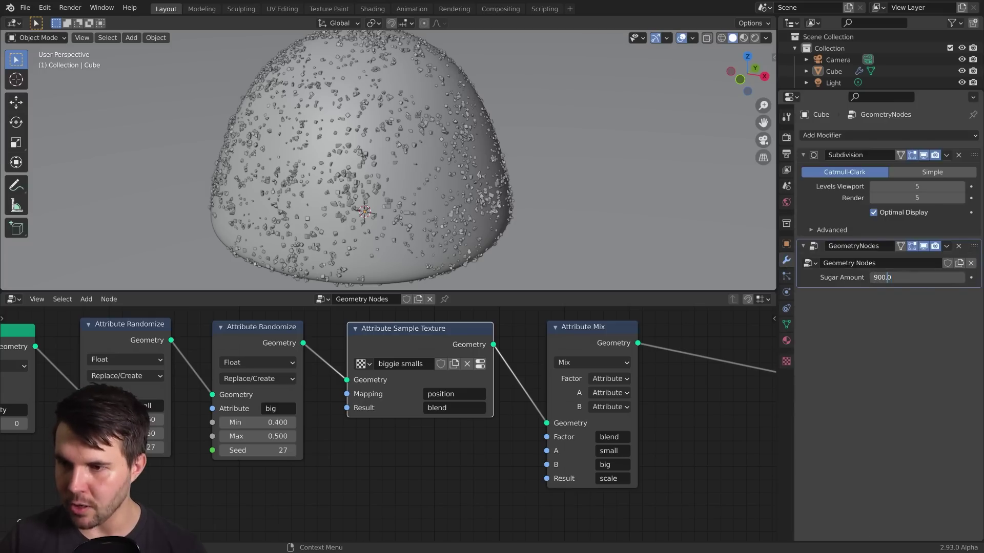
text(0)
key(Return)
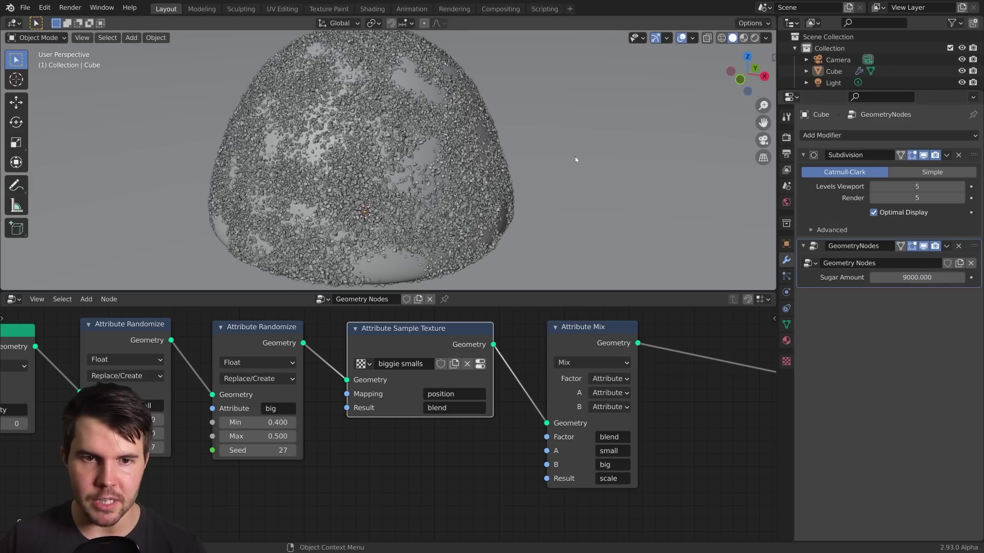
Try a cloud size of 0.01 and a contrast of 2 on the "biggie smalls" texture
click(786, 361)
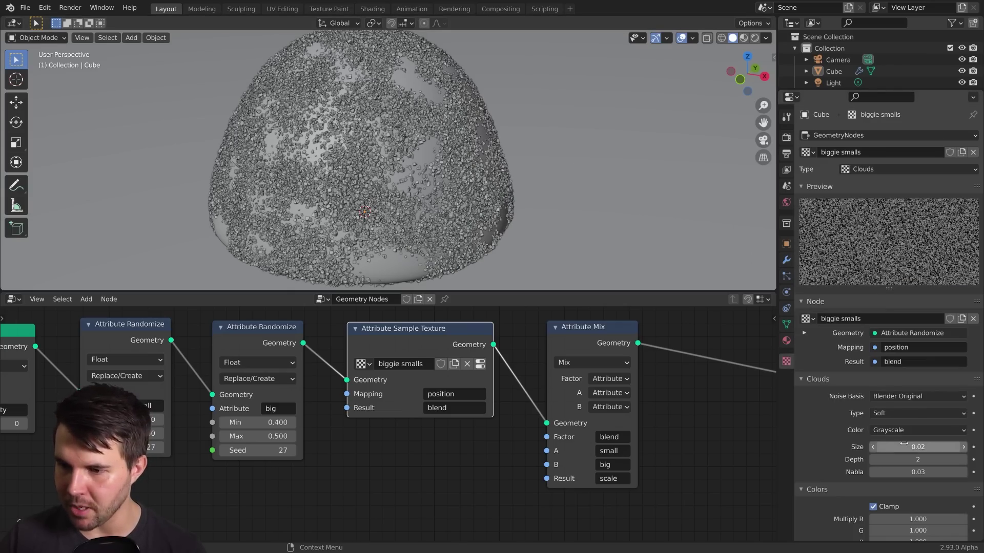
mouse_move(918, 448)
mouse_down()
mouse_move(888, 447)
mouse_move(903, 447)
mouse_up()
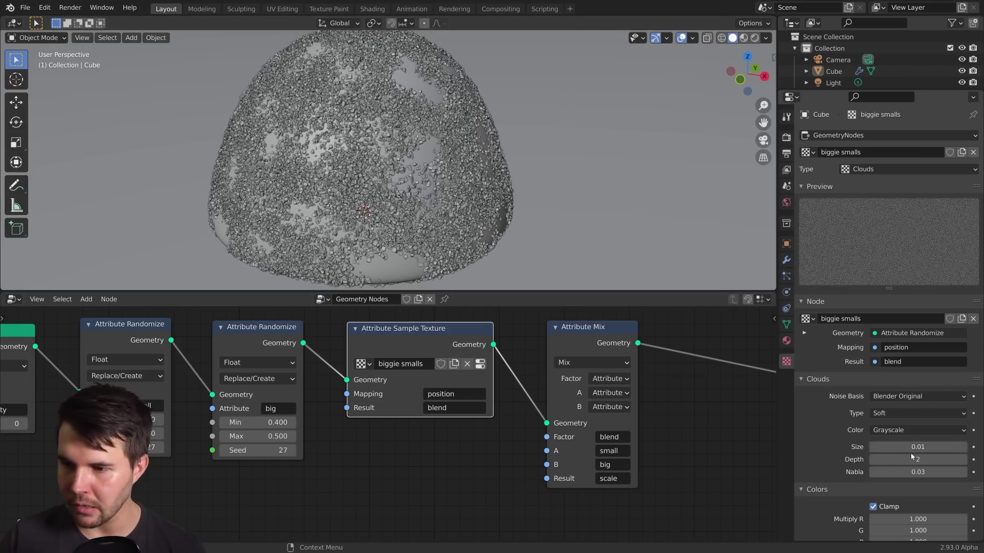
scroll(917, 466, down, 4)
click(917, 490)
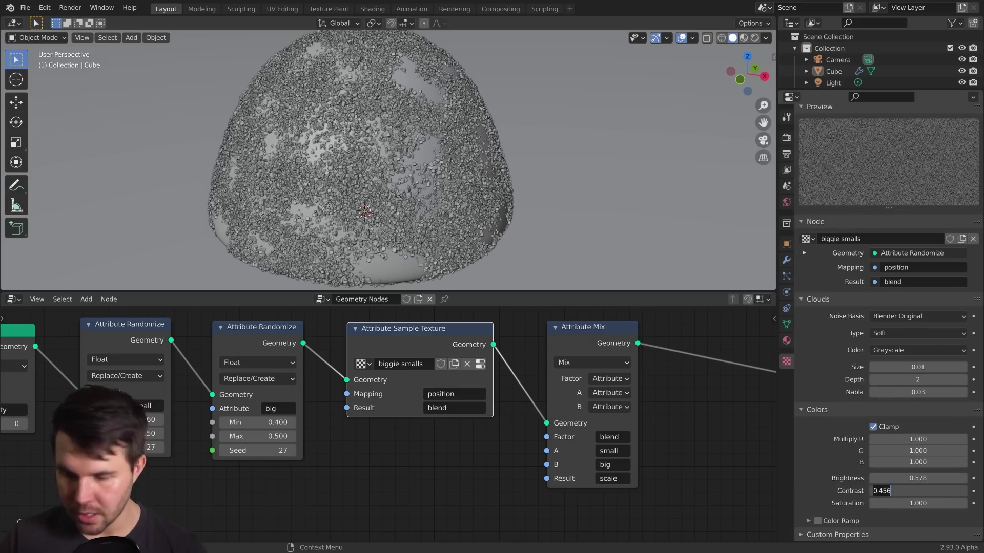
text(2)
key(Return)
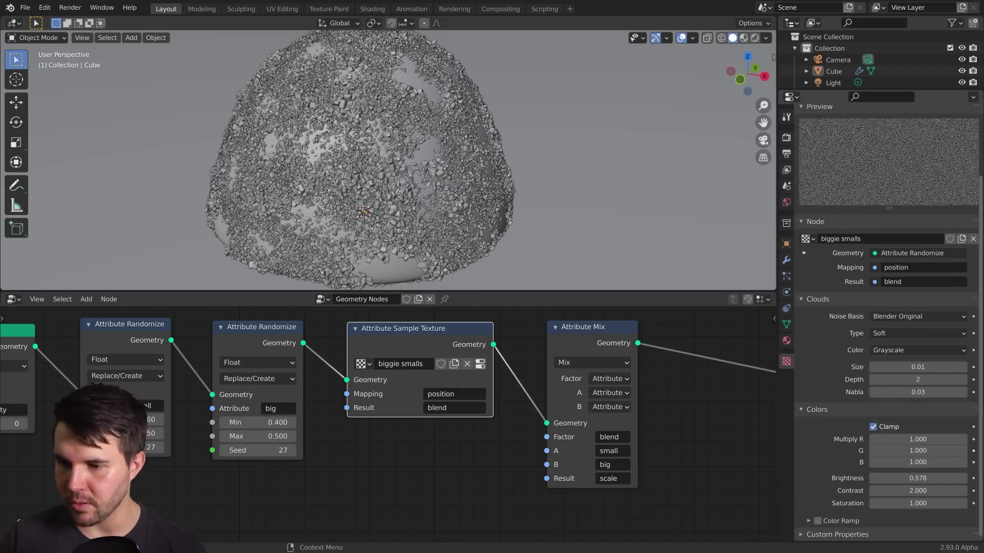
Try a contrast of 5 on the "biggie smalls" texture and inspect the grains up close
click(917, 490)
text(5)
key(Return)
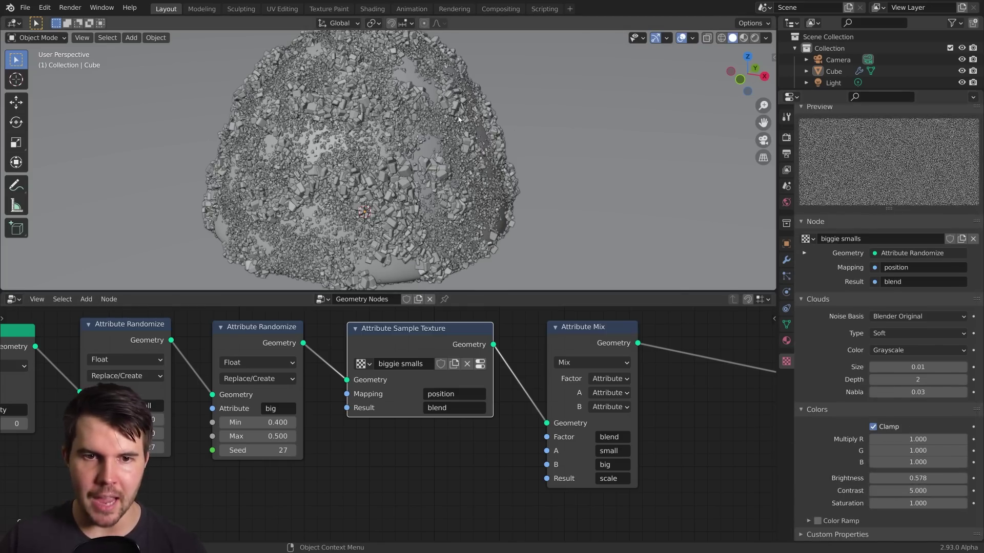
scroll(438, 149, down, 2)
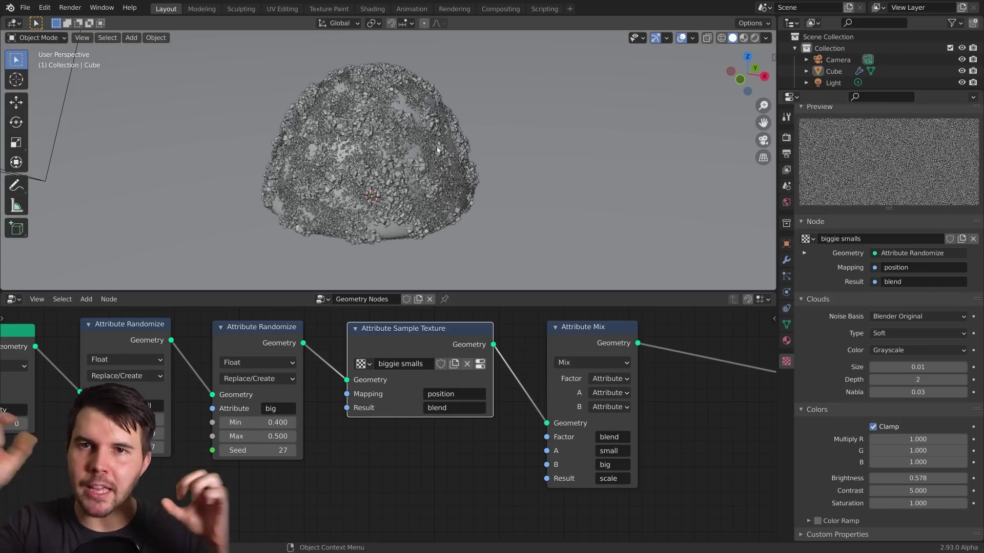
scroll(438, 149, up, 4)
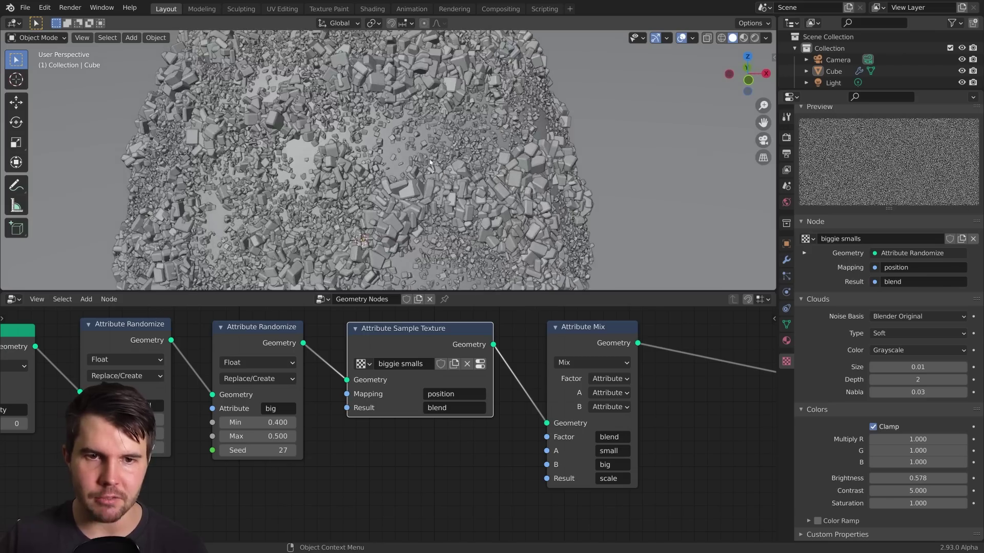
scroll(430, 163, down, 5)
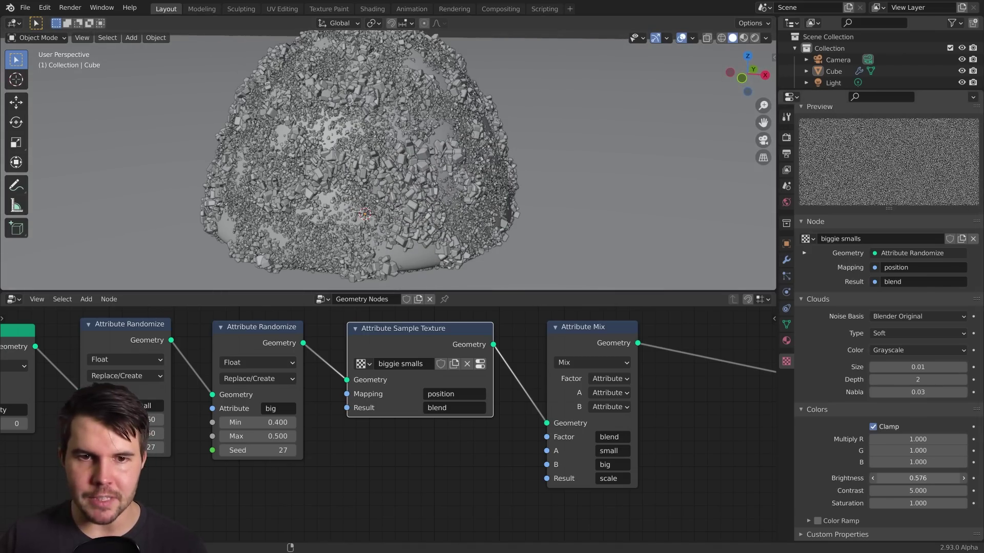
Lower the "biggie smalls" texture's brightness to 0.043 and set its contrast to 3
drag(918, 478, 883, 478)
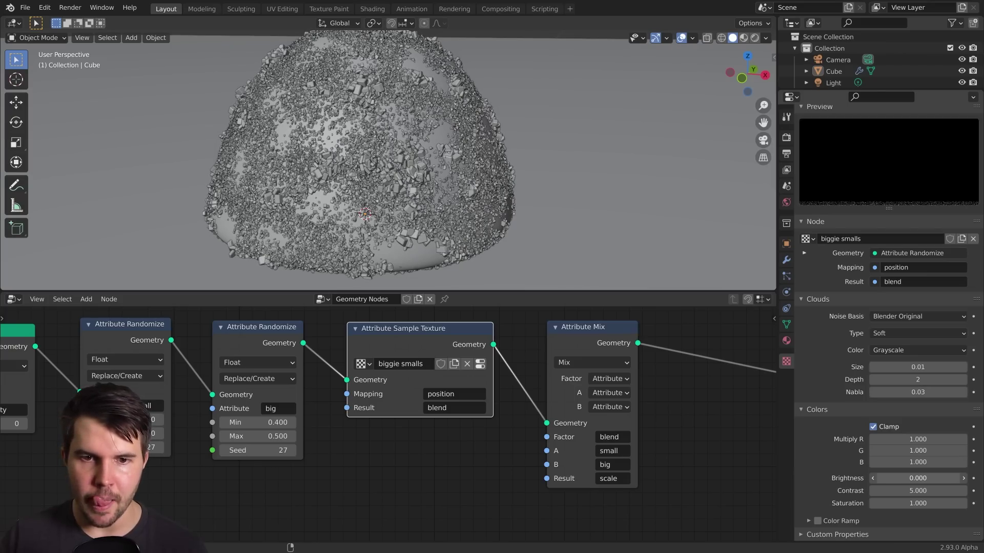
drag(918, 478, 914, 490)
click(918, 490)
text(3)
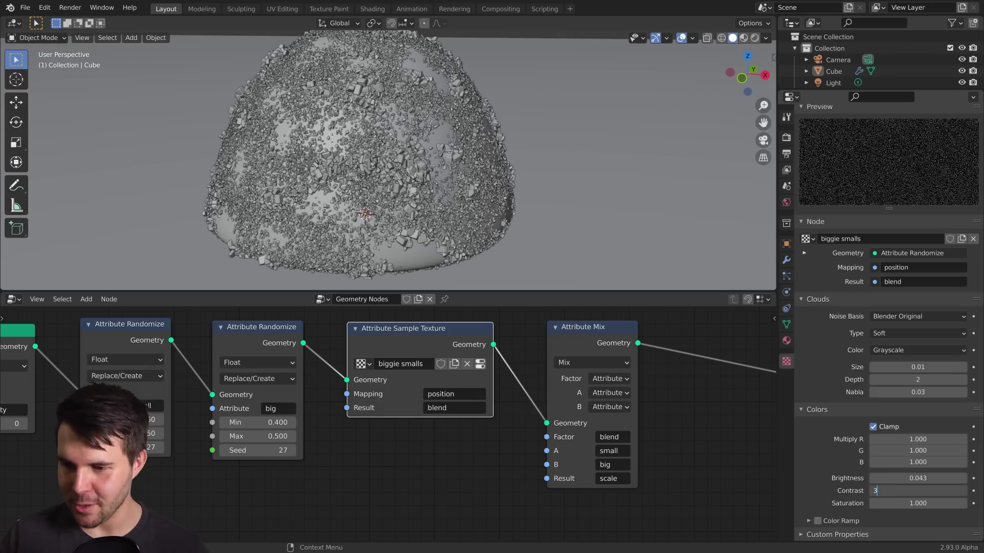
key(Return)
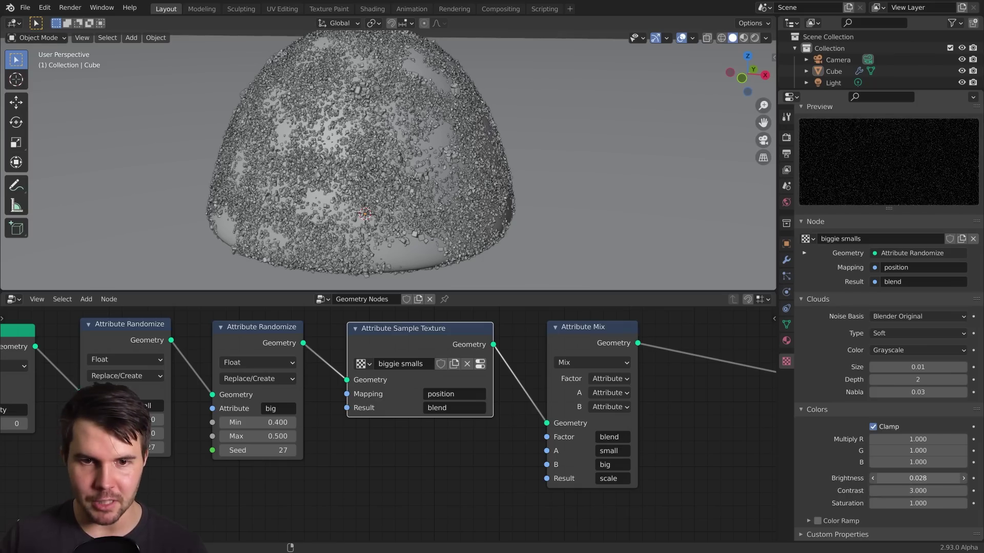
Reduce the "biggie smalls" texture's brightness to 0 and its cloud size to about 0.004
drag(918, 478, 923, 478)
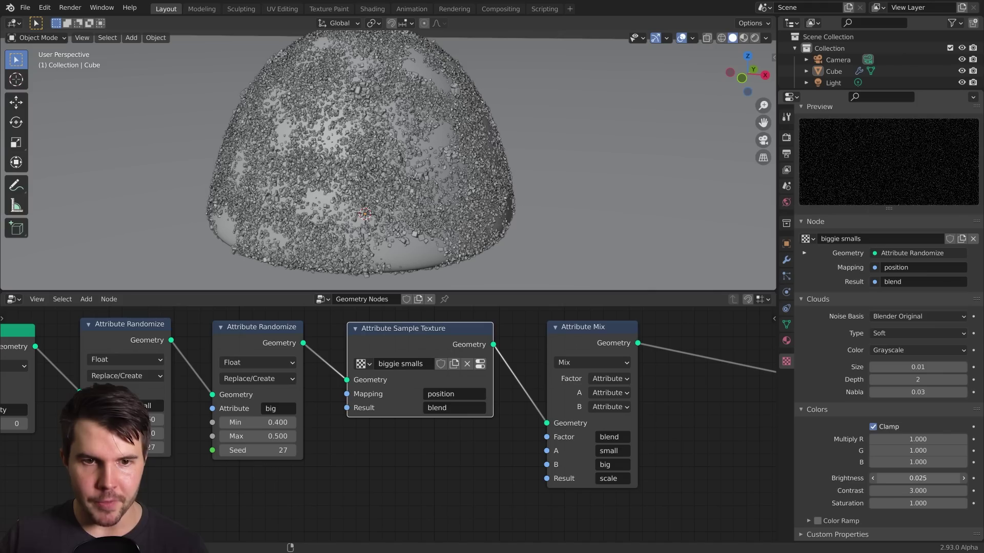
scroll(512, 248, up, 3)
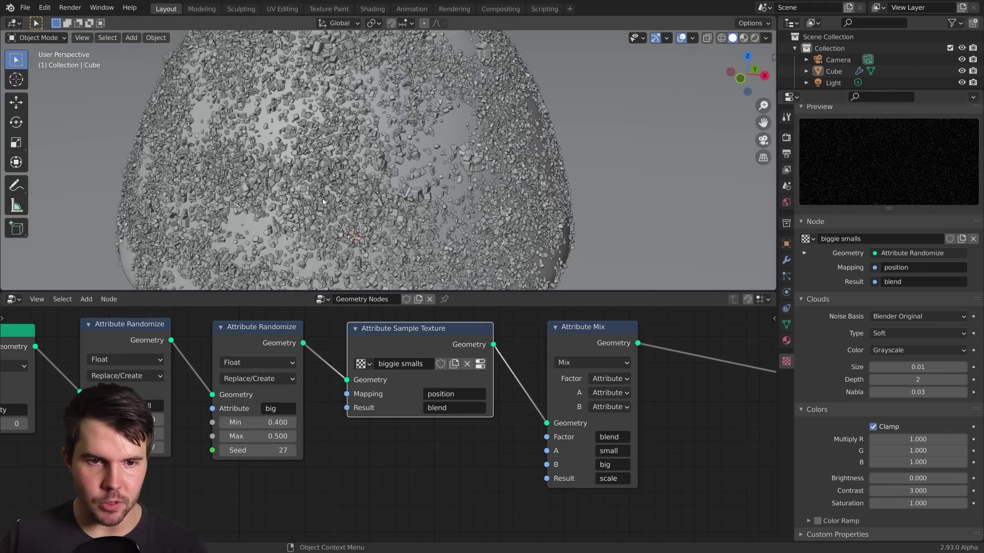
scroll(250, 183, down, 4)
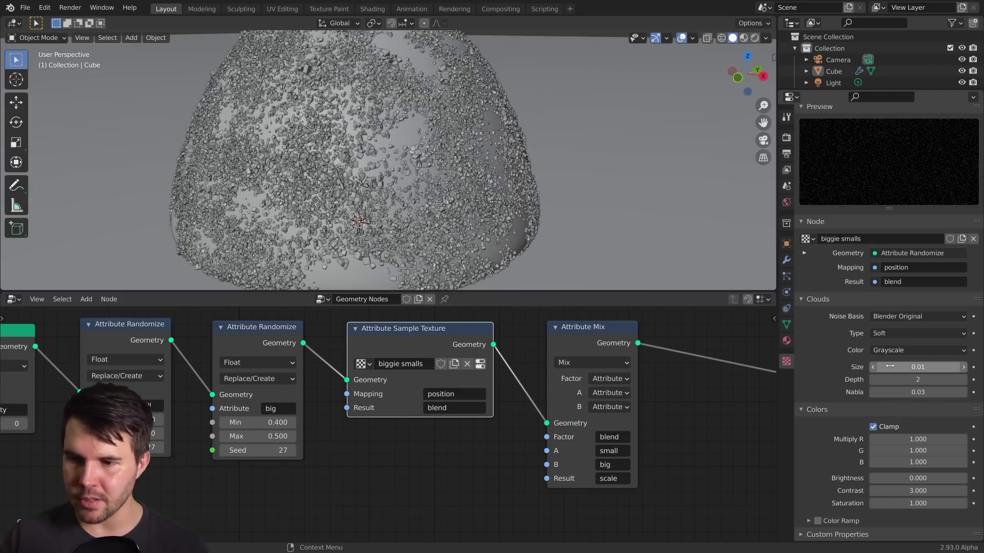
drag(890, 366, 861, 365)
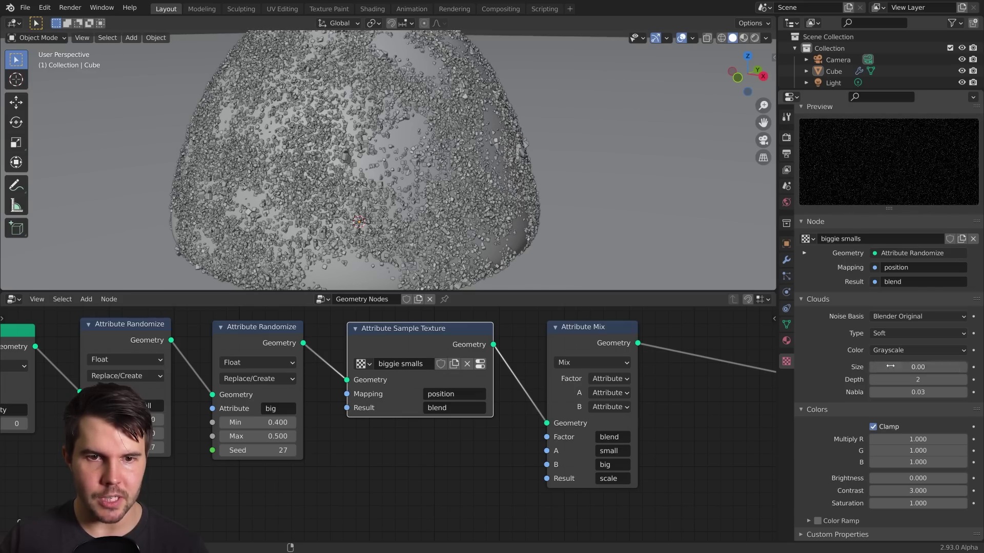
middle_drag(419, 175, 399, 174)
Try Sugar Amounts of 900 and 1500 in the Geometry Nodes modifier
click(786, 259)
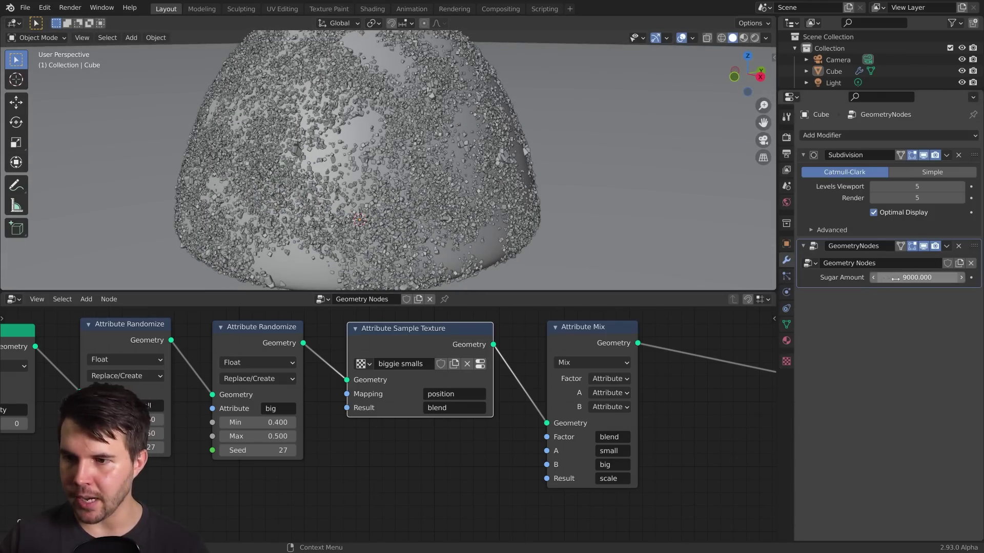
click(895, 277)
text(900)
key(Return)
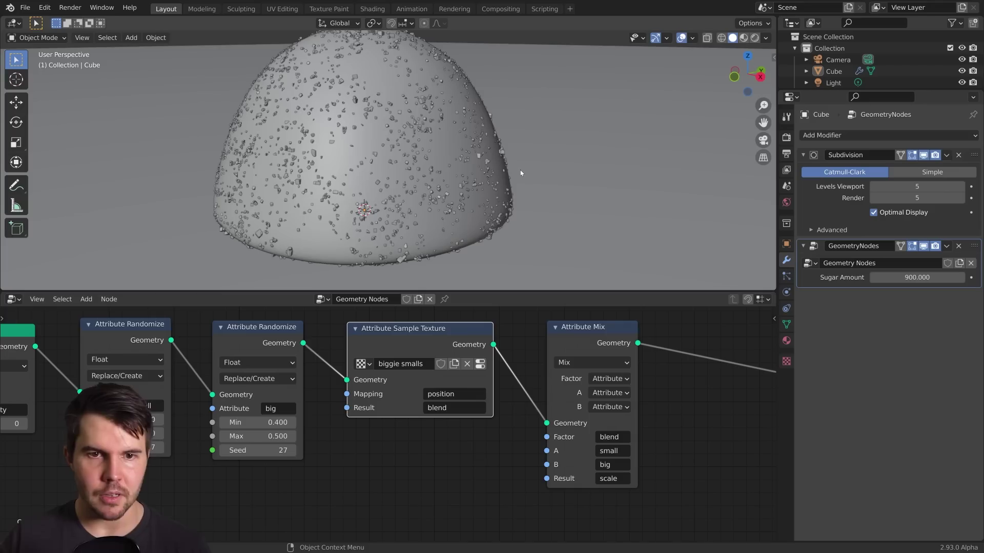
drag(915, 277, 920, 277)
click(917, 277)
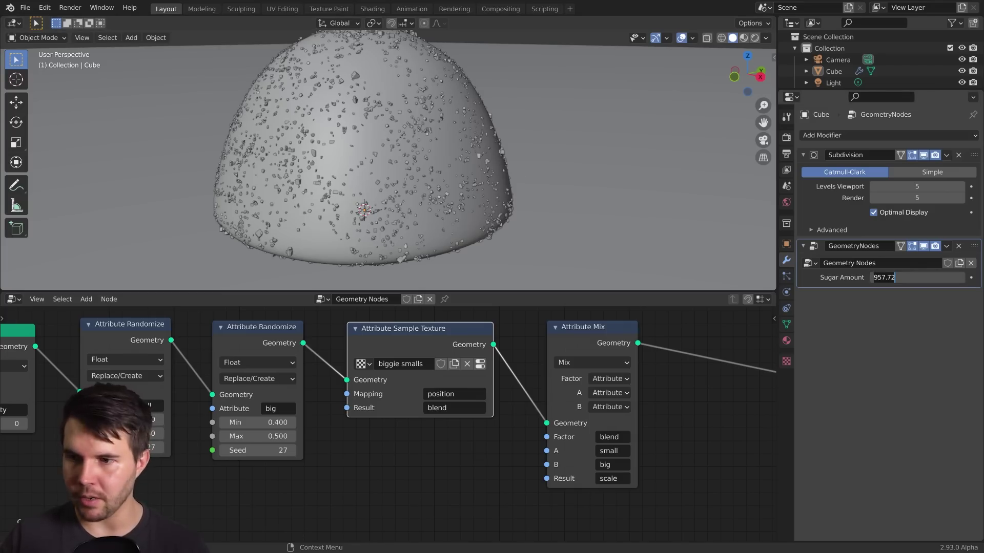
text(1500)
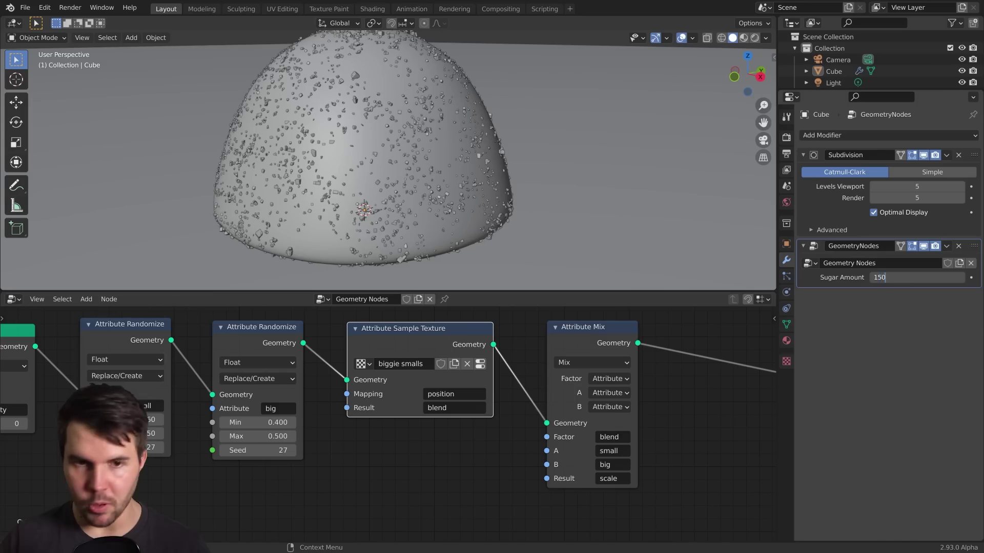
key(Return)
Raise the Sugar Amount to 2500 and 3500, and inspect the coverage on the gumdrop
click(916, 277)
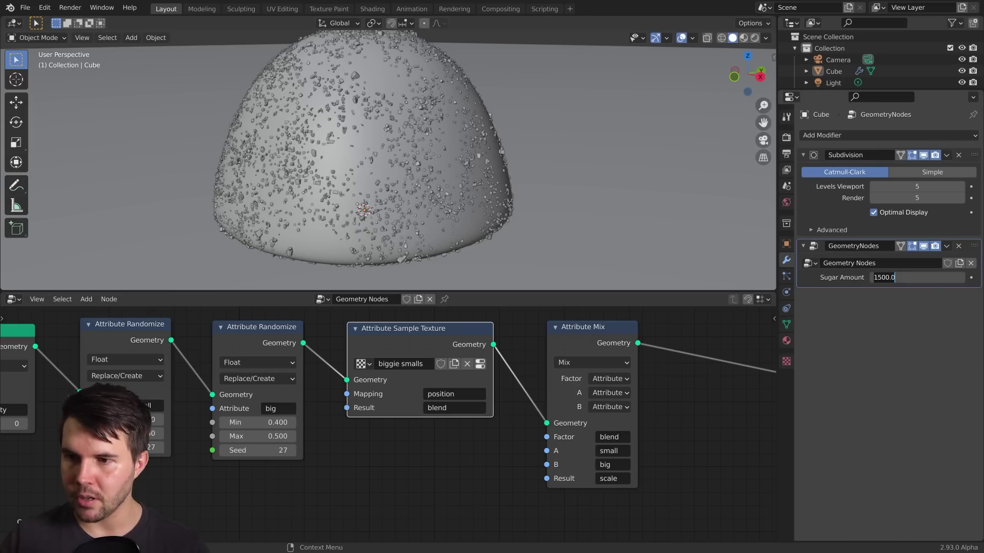
text(2500)
key(Return)
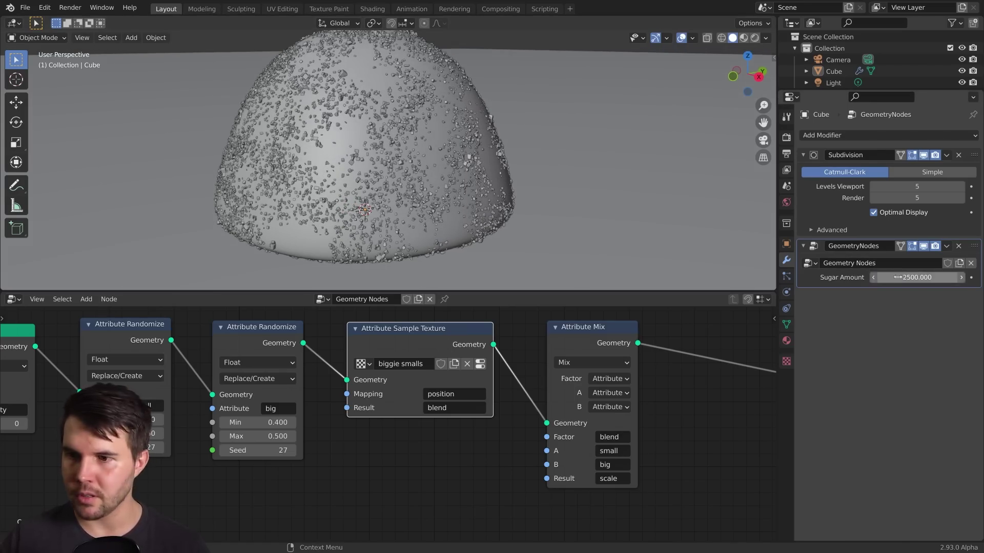
click(898, 277)
key(Return)
scroll(317, 130, up, 2)
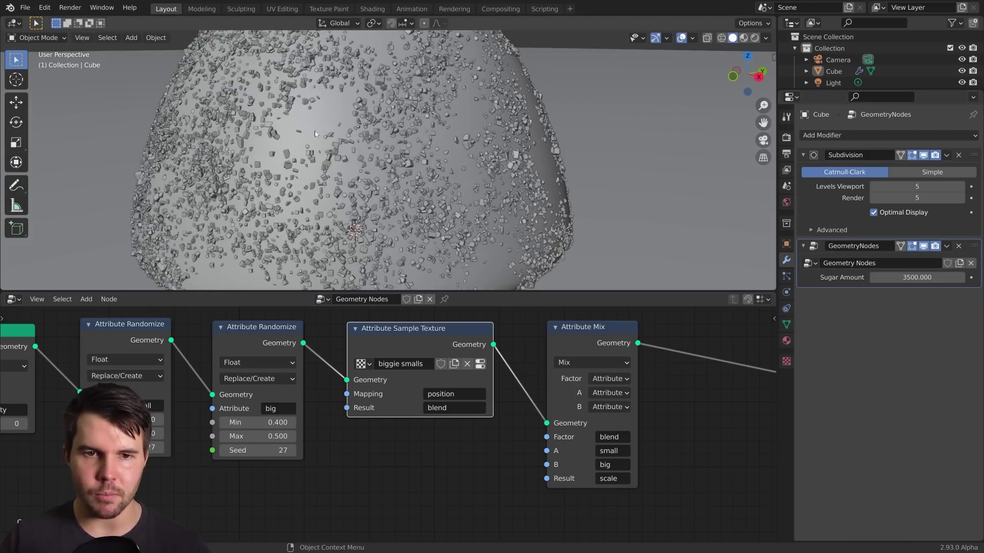
shift+middle_drag(318, 130, 471, 156)
Set the Geometry Nodes modifier's Sugar Amount to 4500 and check the whole gumdrop
click(875, 277)
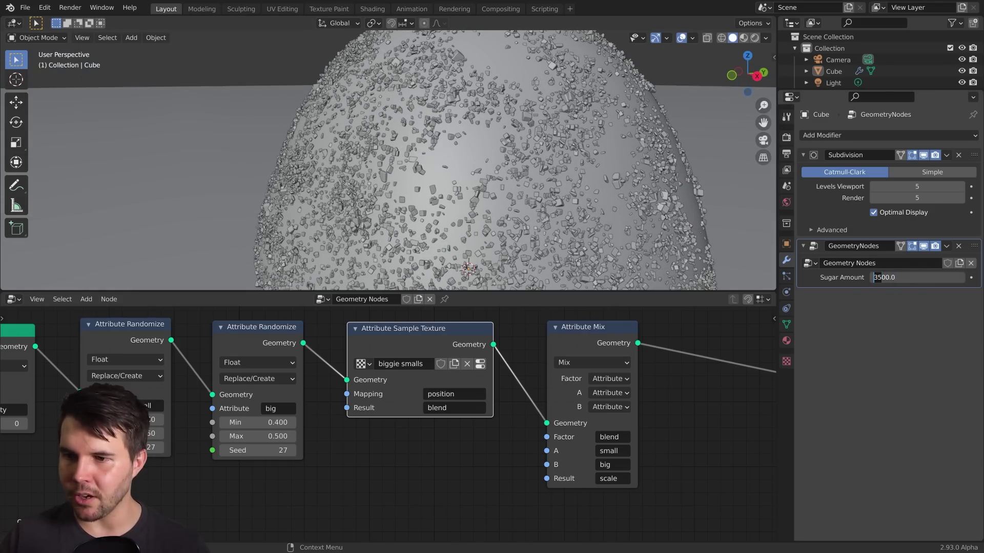
text(4)
key(Return)
scroll(420, 108, down, 2)
middle_drag(416, 126, 454, 141)
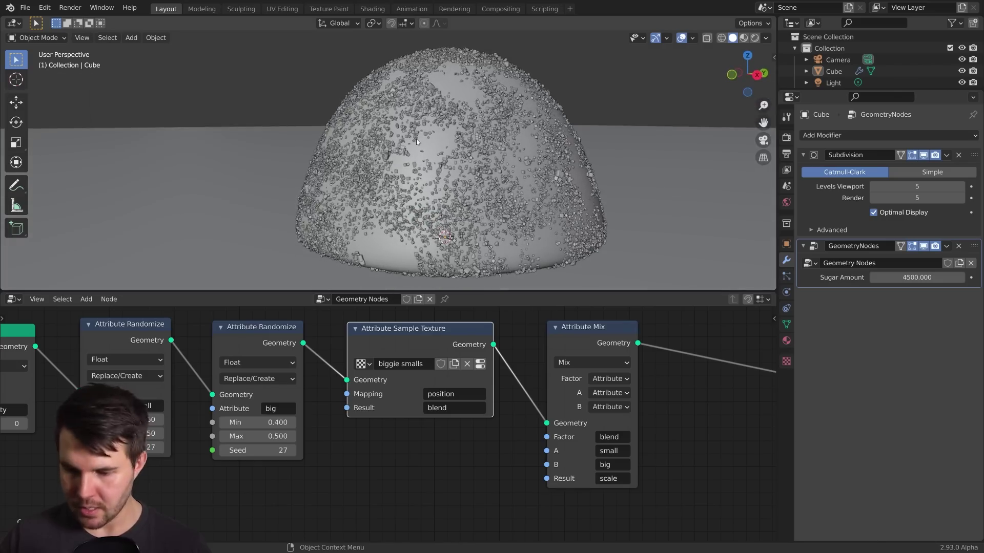
Render the gumdrop from the camera view, examine the sugar coating up close and close the render
key(KP_0)
scroll(457, 160, down, 3)
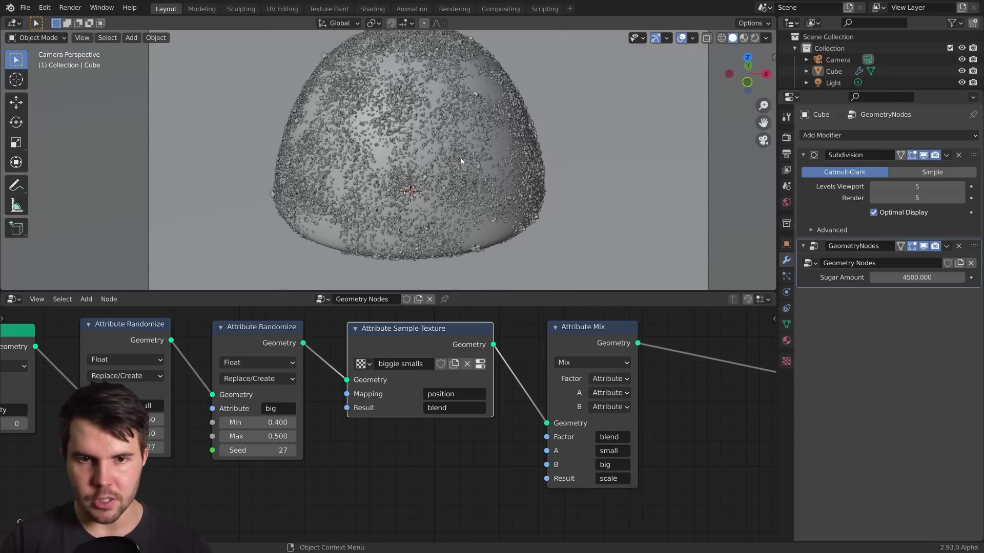
key(F12)
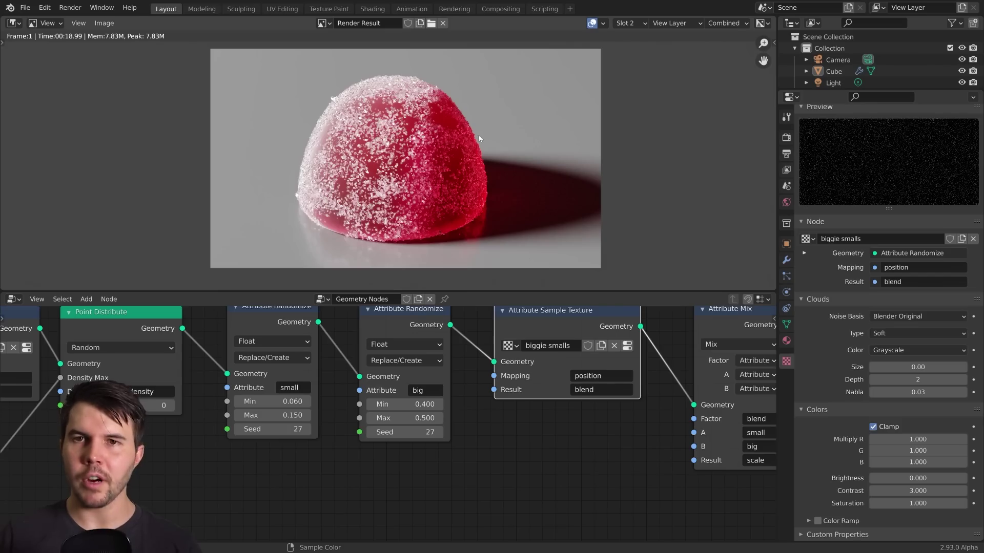
scroll(474, 170, up, 3)
scroll(479, 180, down, 2)
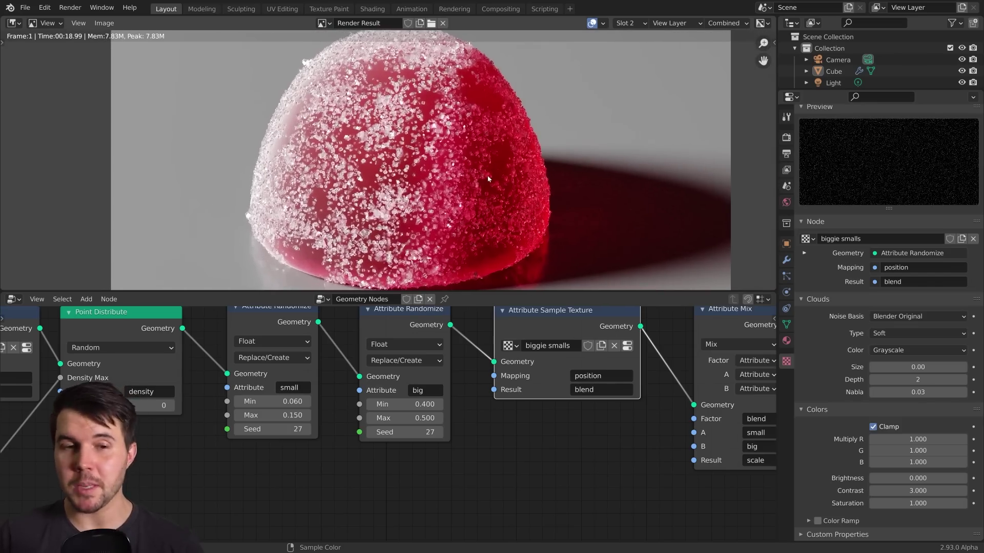
key(Escape)
scroll(485, 185, up, 1)
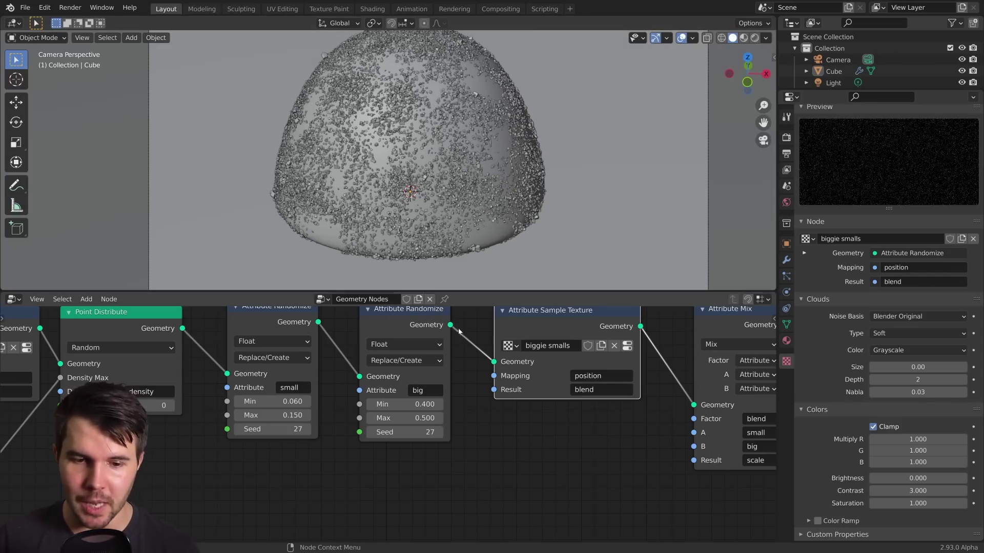
Set the "biggie smalls" texture's cloud size to exactly 0.004
middle_drag(511, 353, 500, 374)
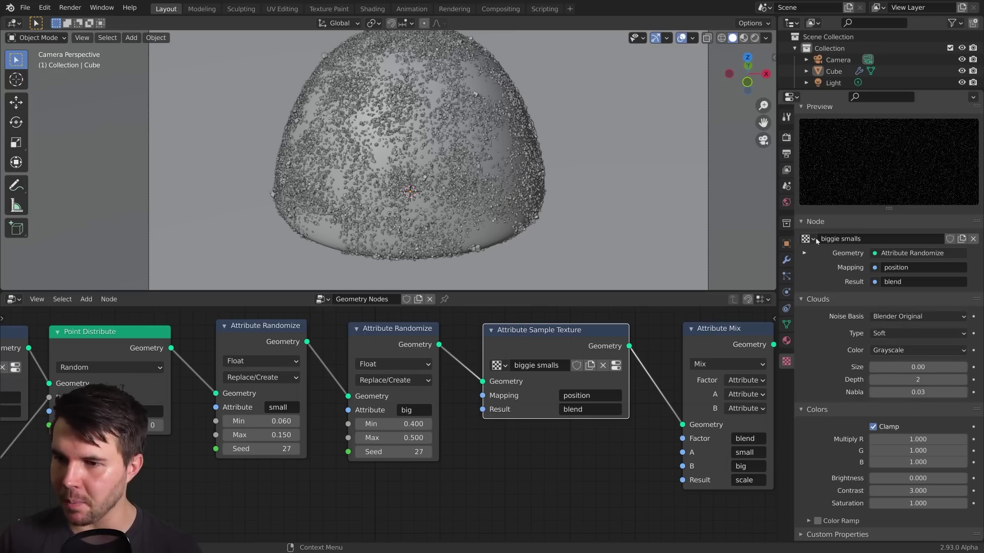
click(902, 366)
text(0.004)
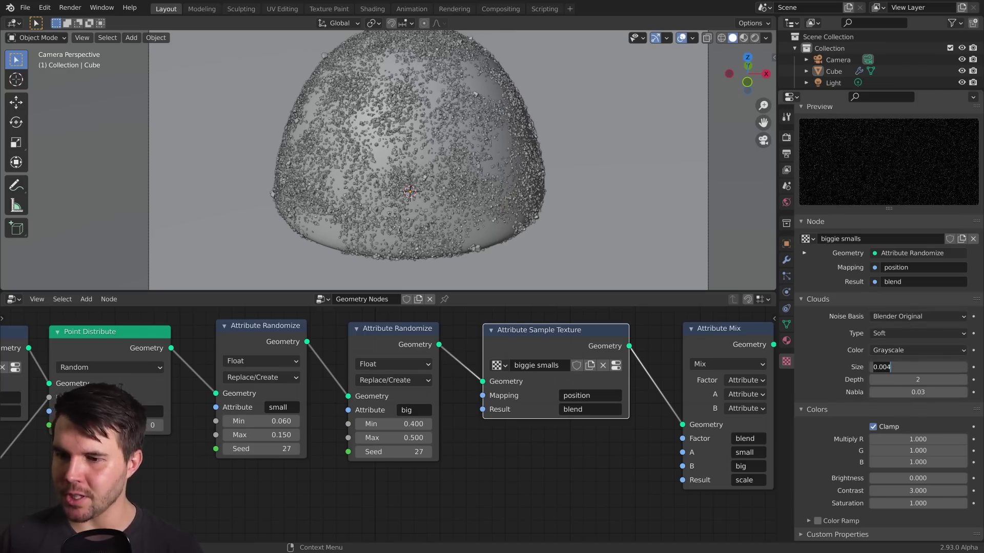
key(Return)
scroll(866, 225, up, 4)
scroll(910, 507, down, 3)
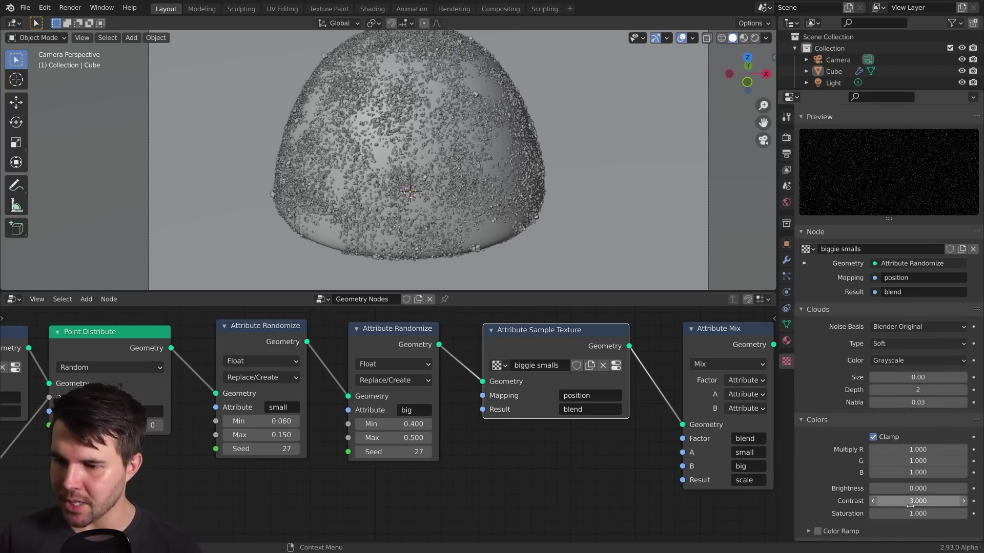
Raise the "biggie smalls" texture's brightness to 0.25 and lower the "big" Attribute Randomize maximum to 0.39
scroll(910, 507, down, 1)
drag(910, 478, 942, 479)
drag(408, 437, 388, 437)
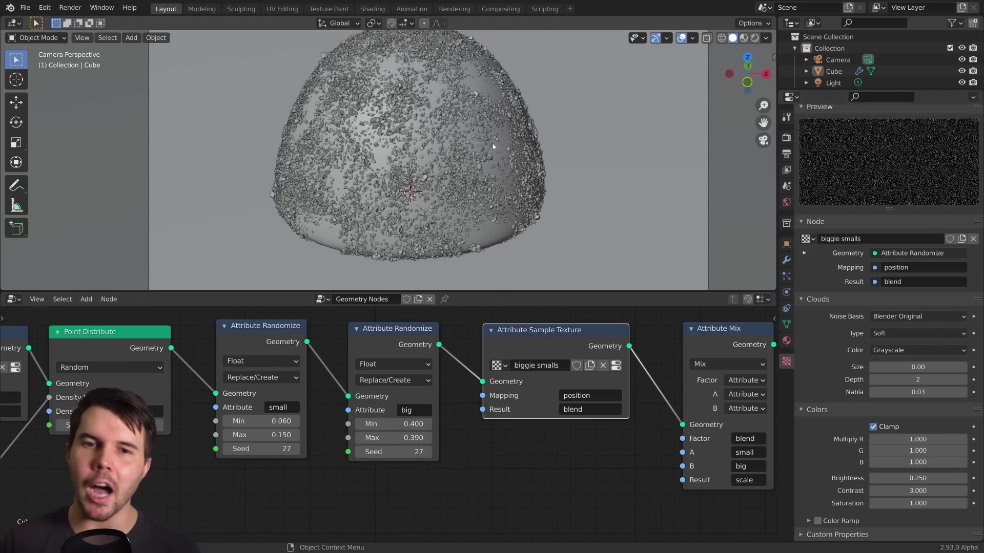
scroll(494, 149, down, 1)
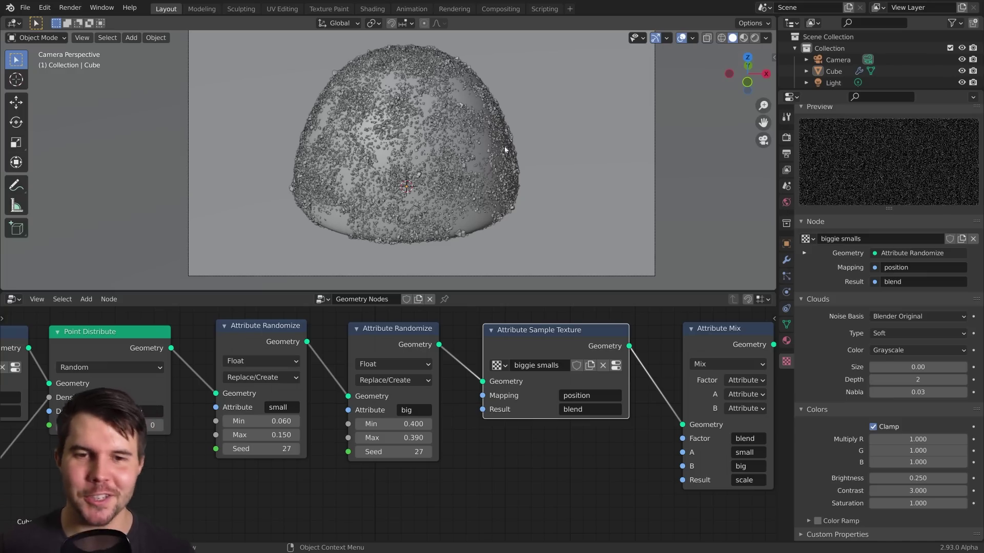